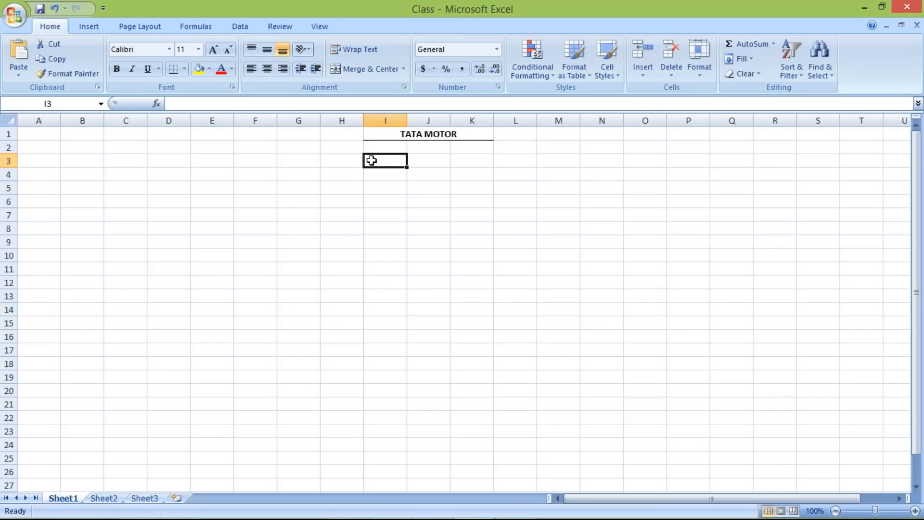
# Step: Enter JAN in cell I3 below the TATA MOTOR heading, with the date 10 FEB beside it in J3
pyautogui.write('JAN')
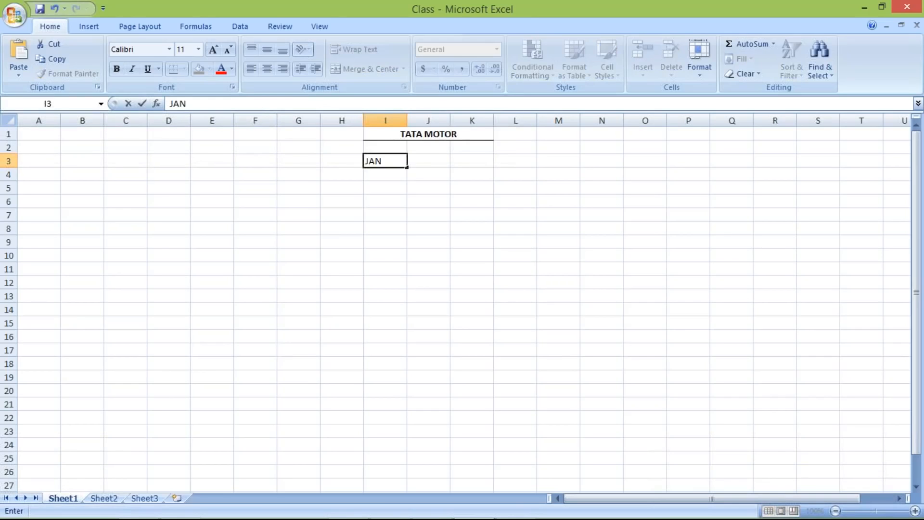
pyautogui.press('Tab')
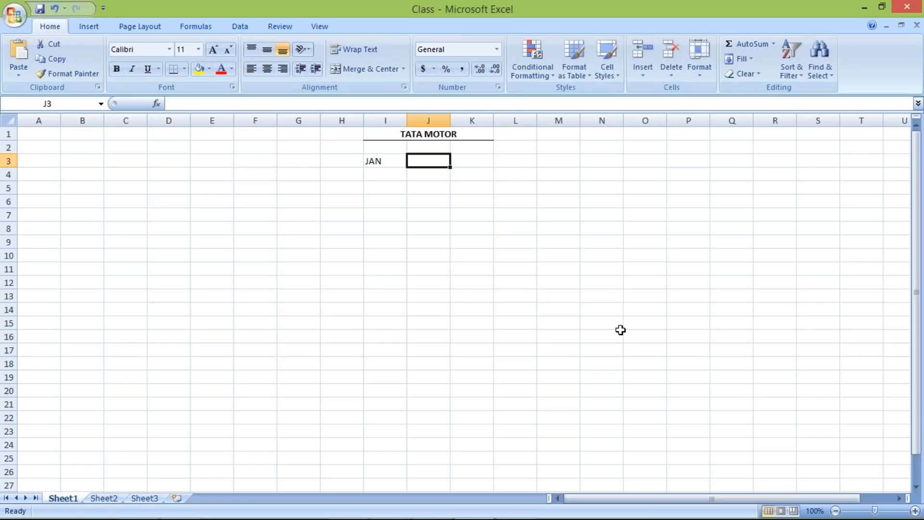
pyautogui.write('10 FEB')
pyautogui.press('Return')
# Step: Enter FEB in cell I4 with the date 10 MARCH beside it in J4, and select cell I6
pyautogui.write('FEB')
pyautogui.press('Tab')
pyautogui.write('10')
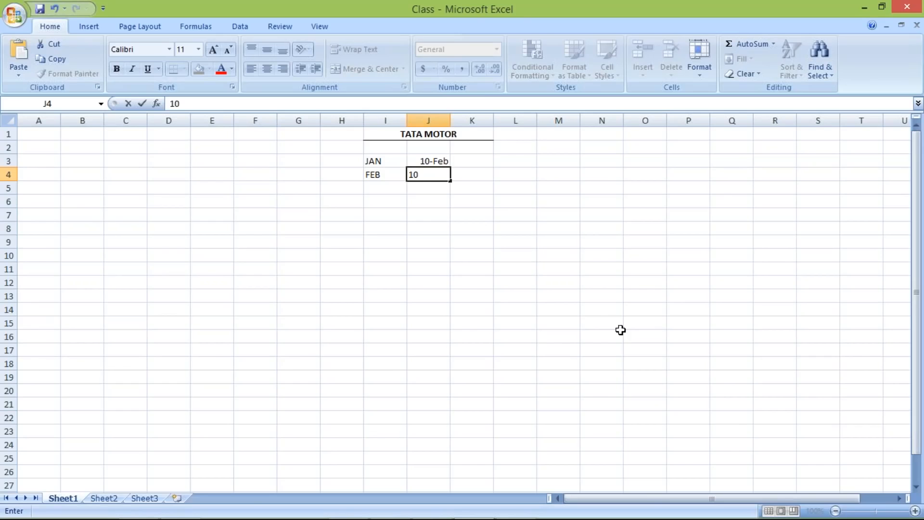
pyautogui.write(' MARCH')
pyautogui.press('Return')
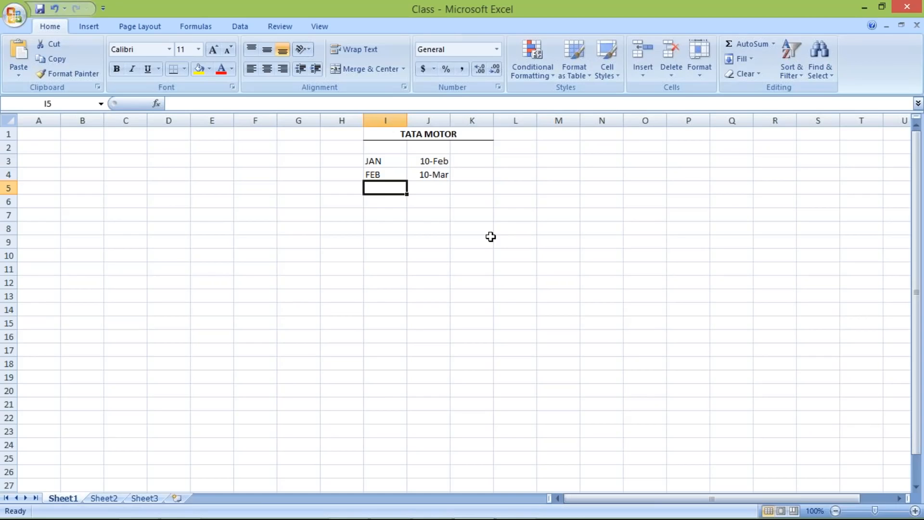
pyautogui.click(385, 205)
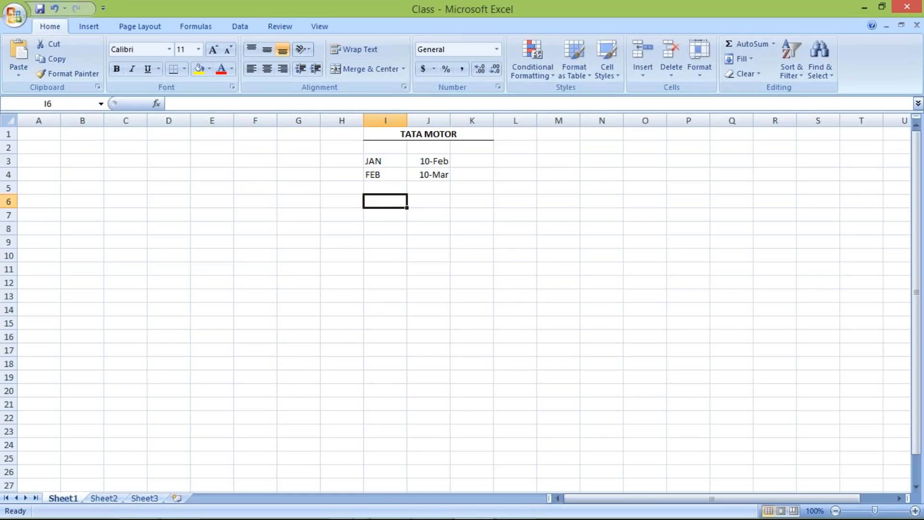
# Step: Switch to SAP Logon and open the FICO OTHER connection
pyautogui.click(346, 512)
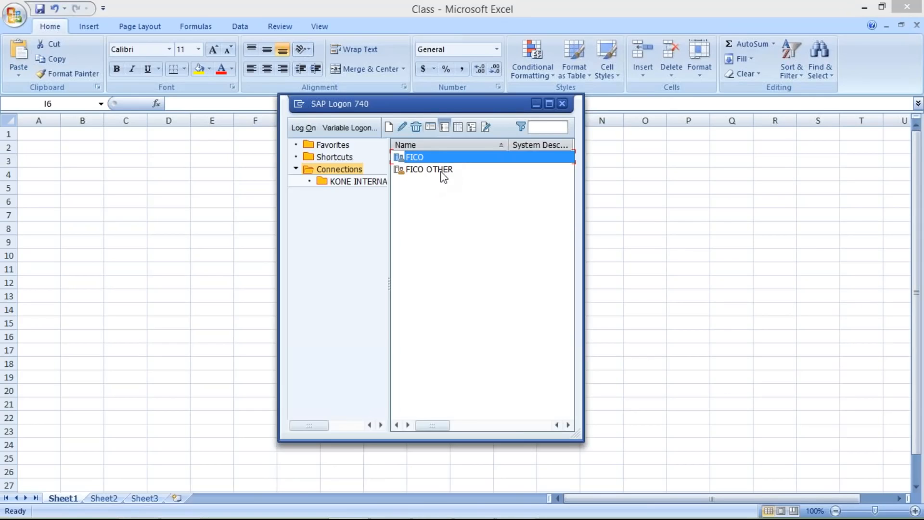
pyautogui.click(442, 173)
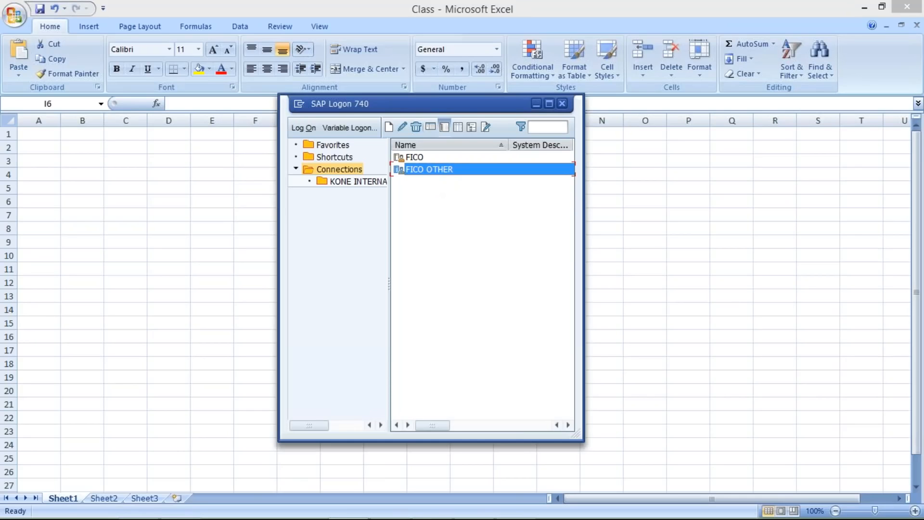
pyautogui.press('Return')
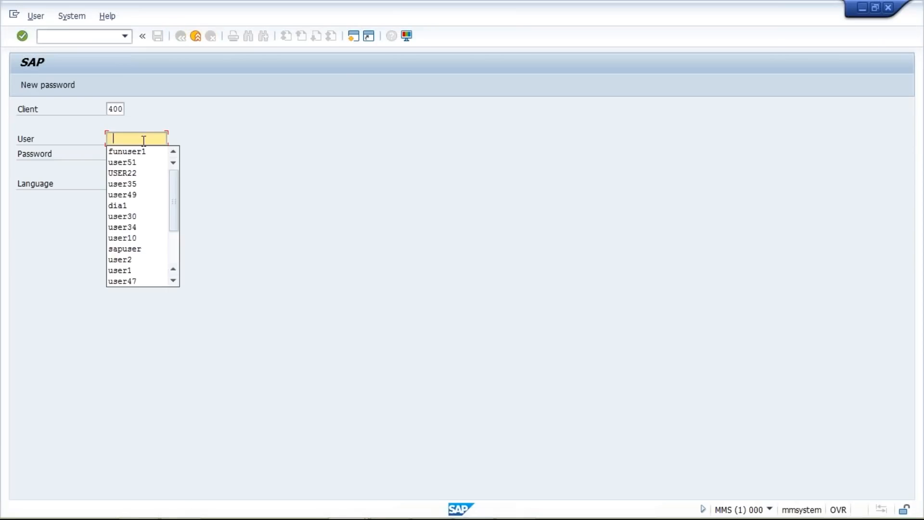
# Step: Log on to SAP as user51 with the account password
pyautogui.click(145, 151)
pyautogui.press('BackSpace')
pyautogui.press('BackSpace')
pyautogui.press('BackSpace')
pyautogui.press('BackSpace')
pyautogui.press('BackSpace')
pyautogui.press('BackSpace')
pyautogui.press('BackSpace')
pyautogui.press('BackSpace')
pyautogui.press('Down')
pyautogui.press('Down')
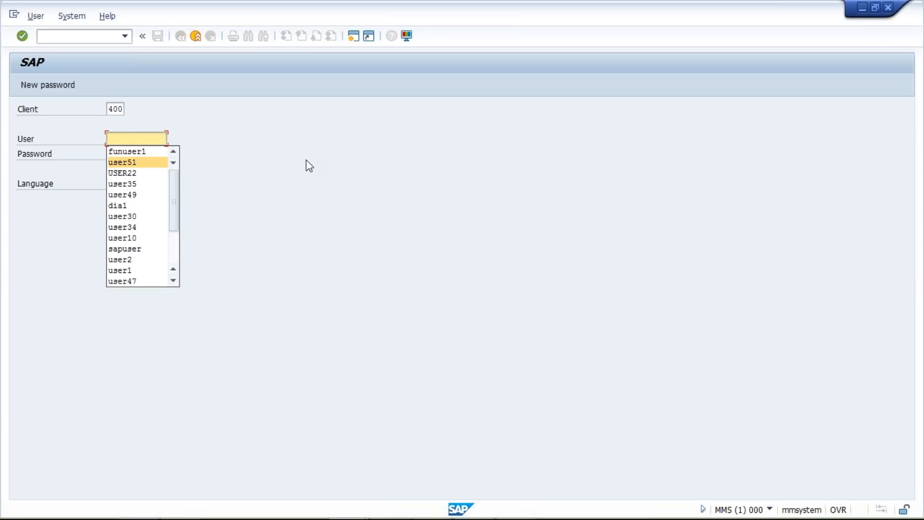
pyautogui.press('Return')
pyautogui.press('Tab')
pyautogui.write('***')
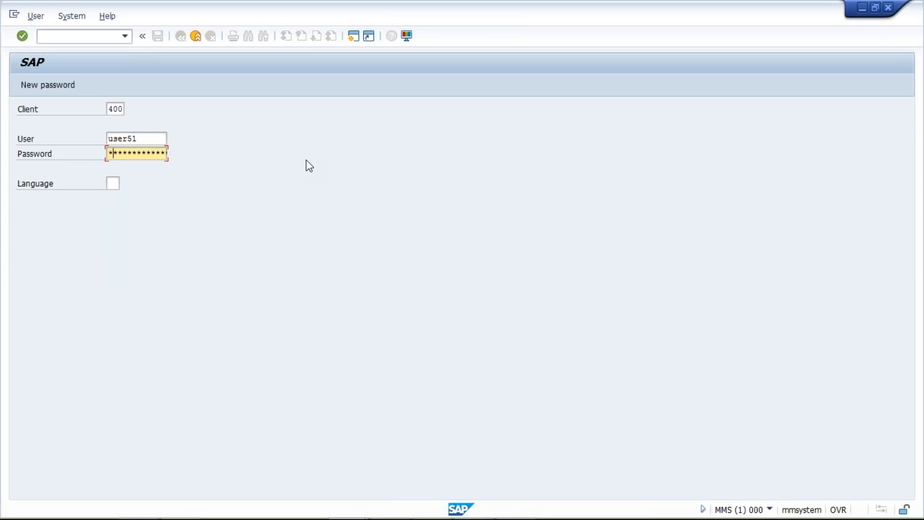
pyautogui.write('*****')
pyautogui.press('Return')
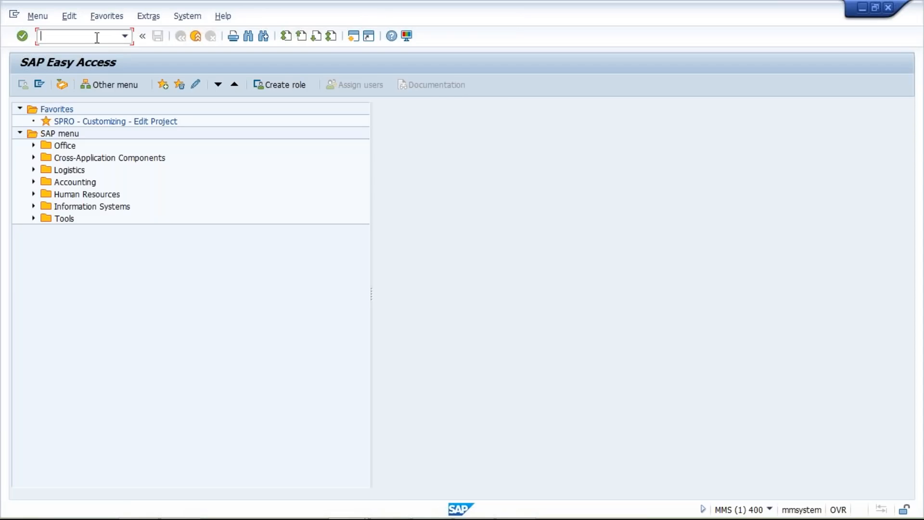
# Step: Open the Terms of Payment overview with transaction OBB8
pyautogui.write('OBB8')
pyautogui.press('Return')
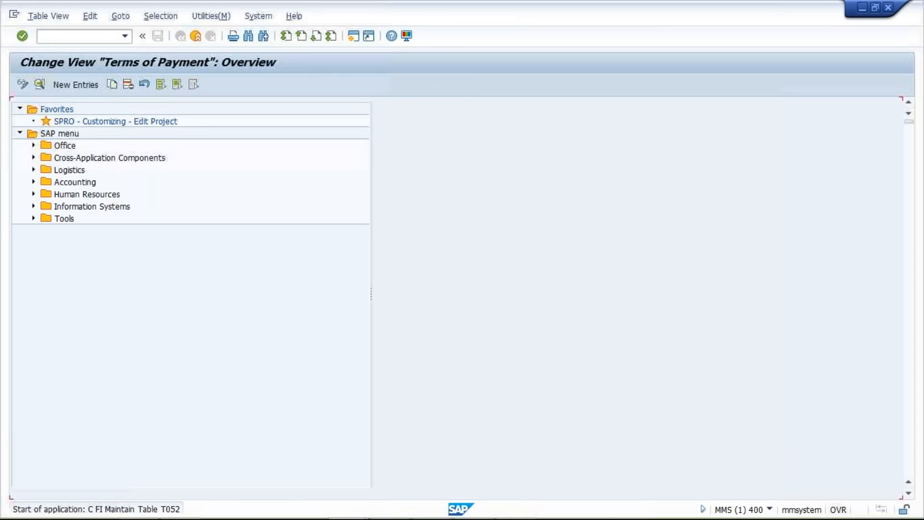
# Step: Switch to the Excel workbook and enter JAN in cell I6 with the date 13 JAN in J6
pyautogui.moveTo(518, 502)
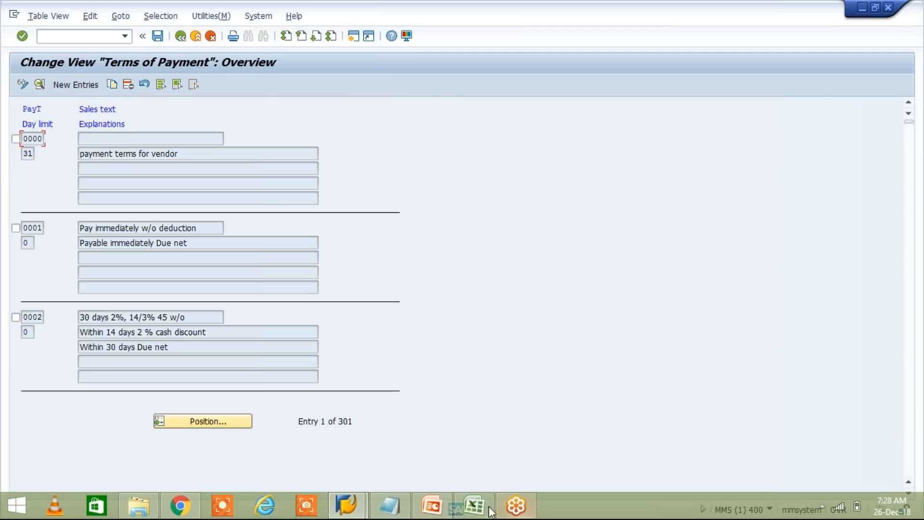
pyautogui.click(474, 511)
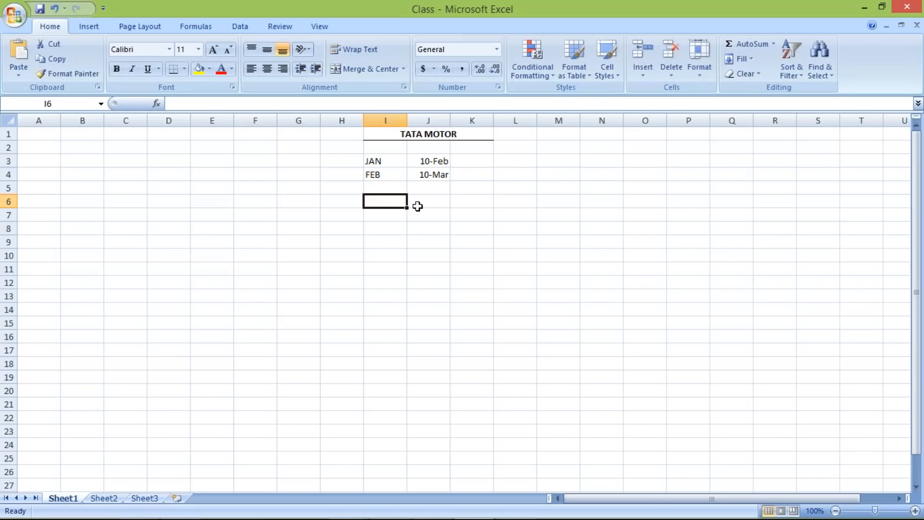
pyautogui.moveTo(372, 161); pyautogui.dragTo(469, 161)
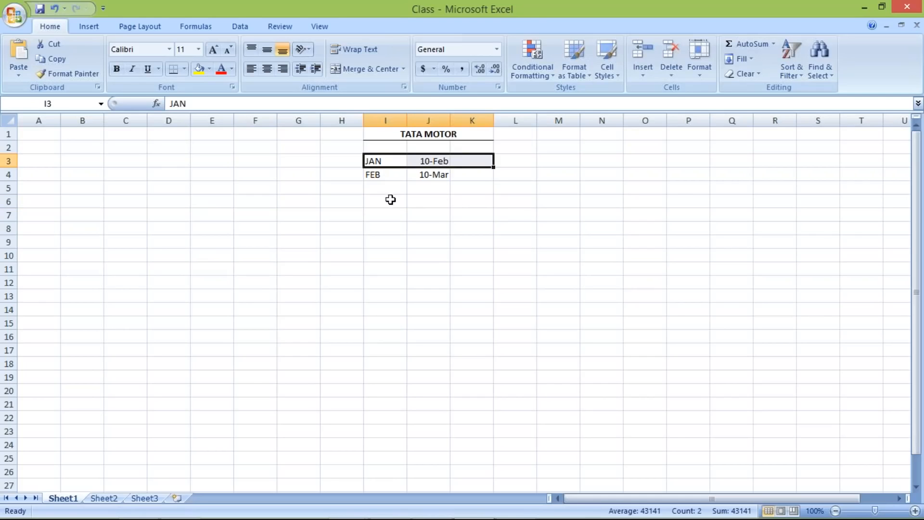
pyautogui.click(382, 202)
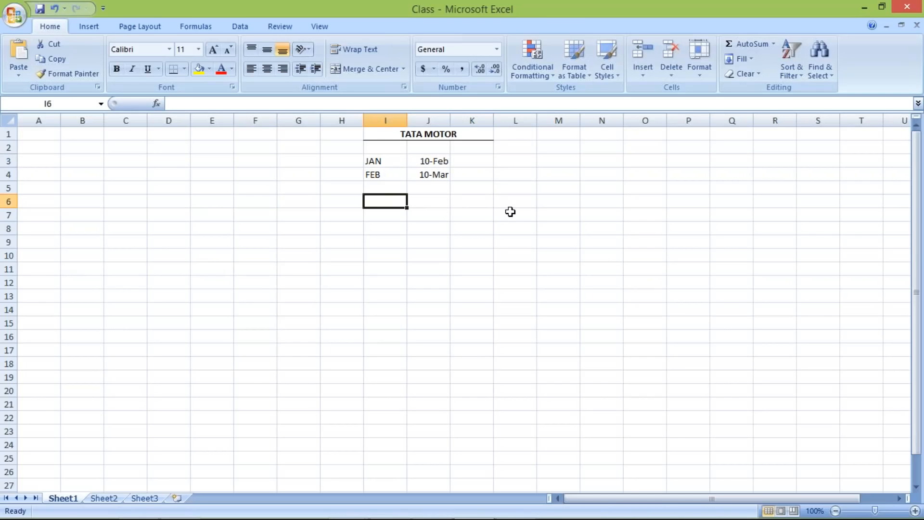
pyautogui.write('JAN')
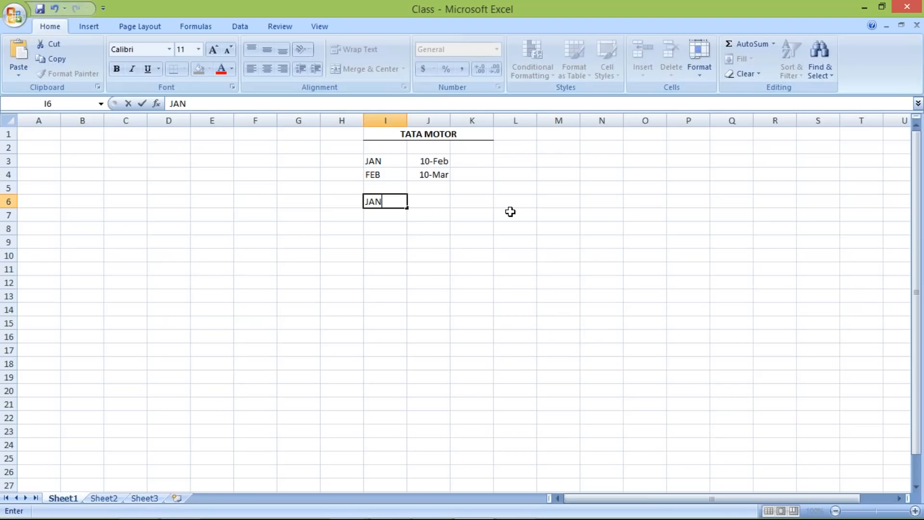
pyautogui.press('Tab')
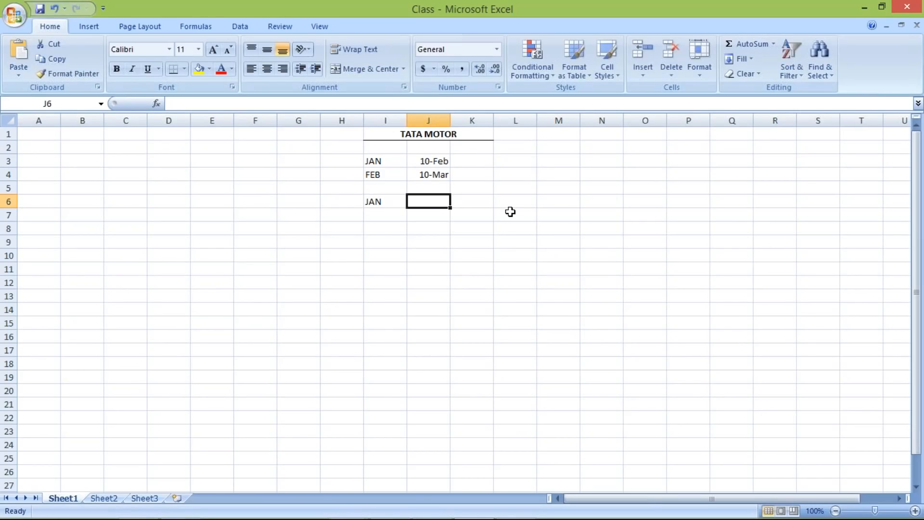
pyautogui.write('13')
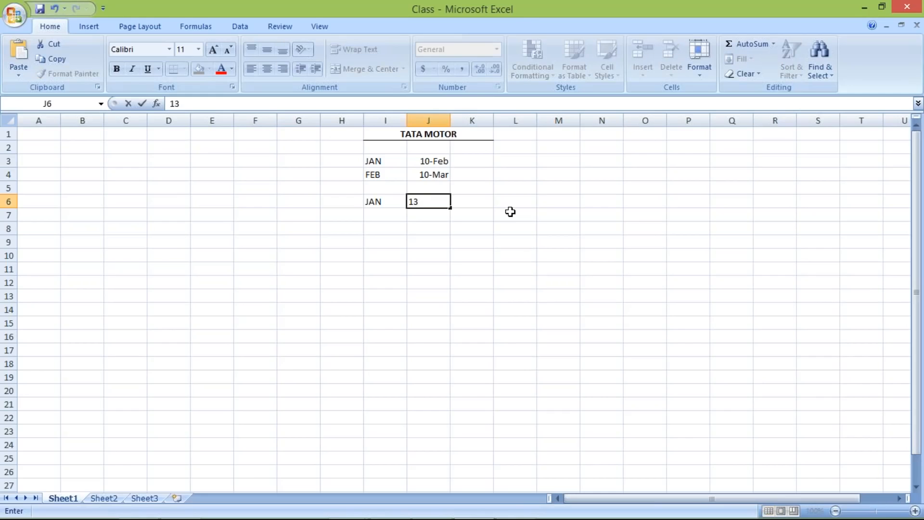
pyautogui.write(' JAN')
pyautogui.press('Return')
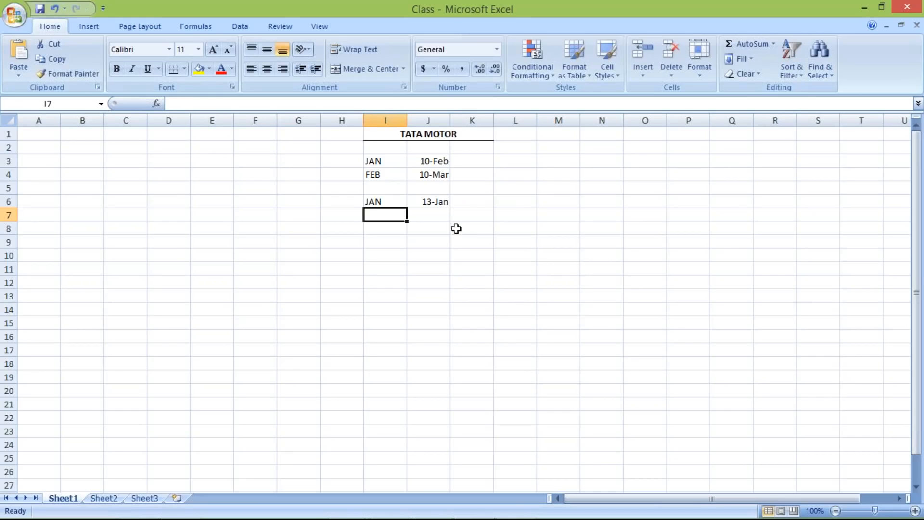
# Step: Correct the date in cell J6 to 31-01-2018
pyautogui.click(433, 198)
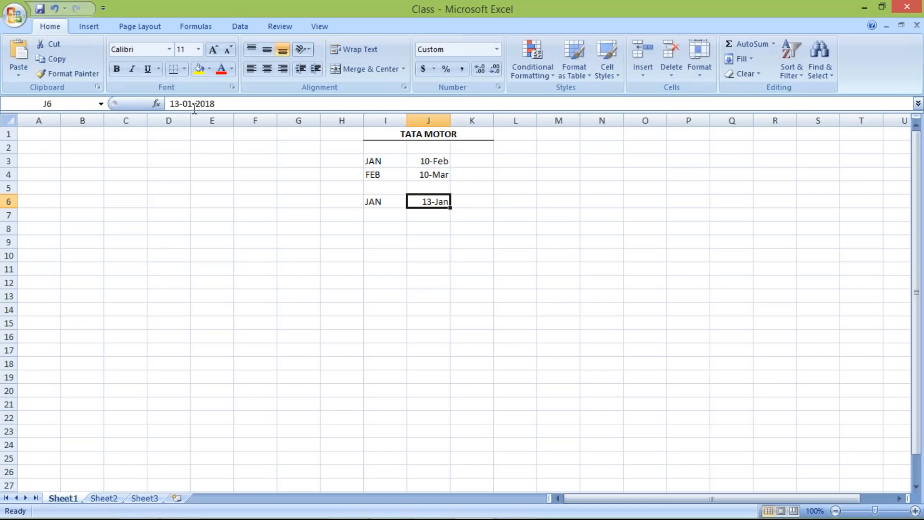
pyautogui.click(178, 104)
pyautogui.click(178, 104)
pyautogui.press('BackSpace')
pyautogui.press('BackSpace')
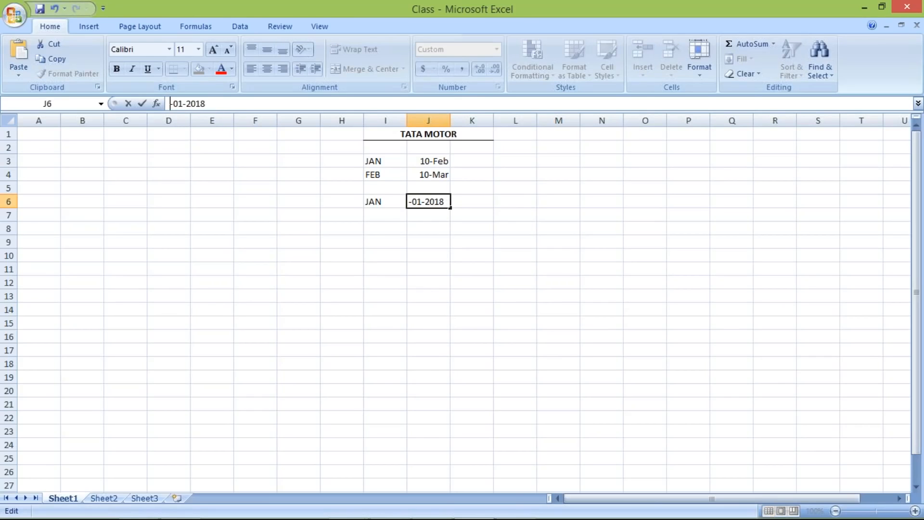
pyautogui.write('31')
pyautogui.press('Return')
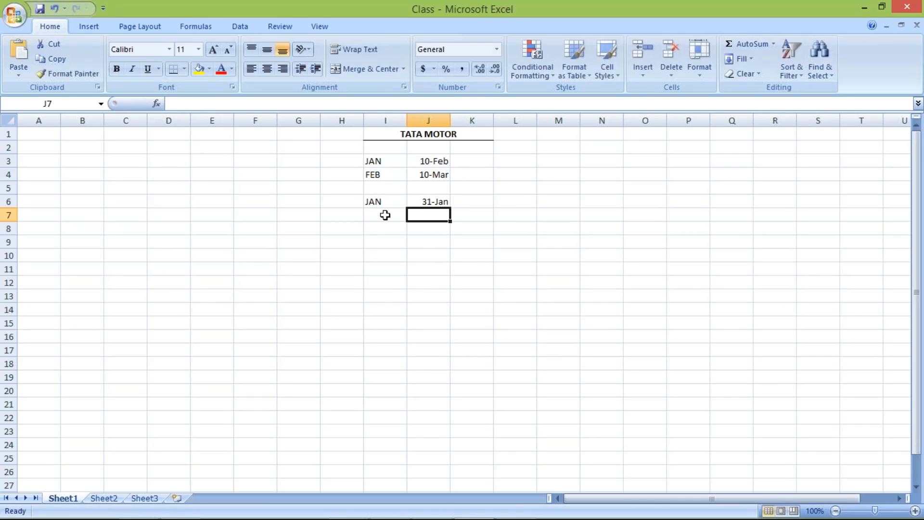
pyautogui.click(448, 201)
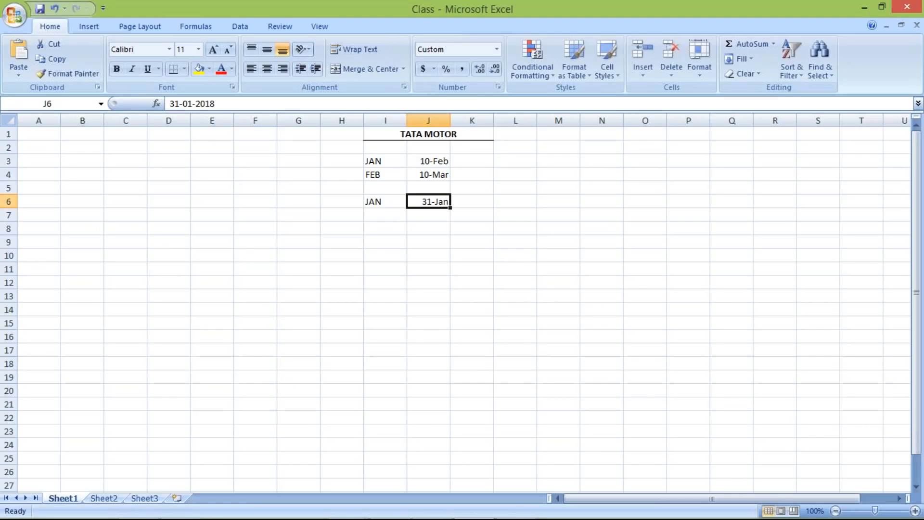
pyautogui.click(380, 202)
pyautogui.click(387, 219)
pyautogui.click(431, 202)
pyautogui.click(378, 207)
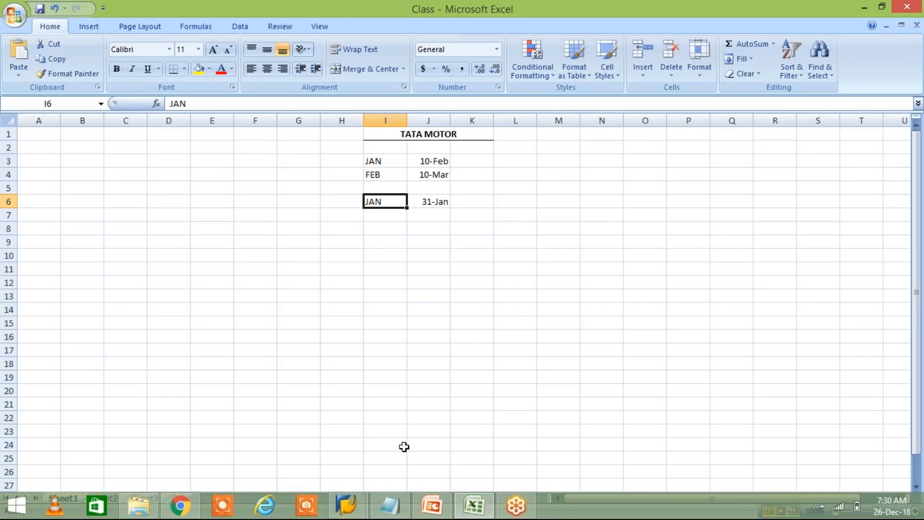
# Step: Switch to SAP's Terms of Payment overview and start a new entry with the payment terms key TST1
pyautogui.click(349, 505)
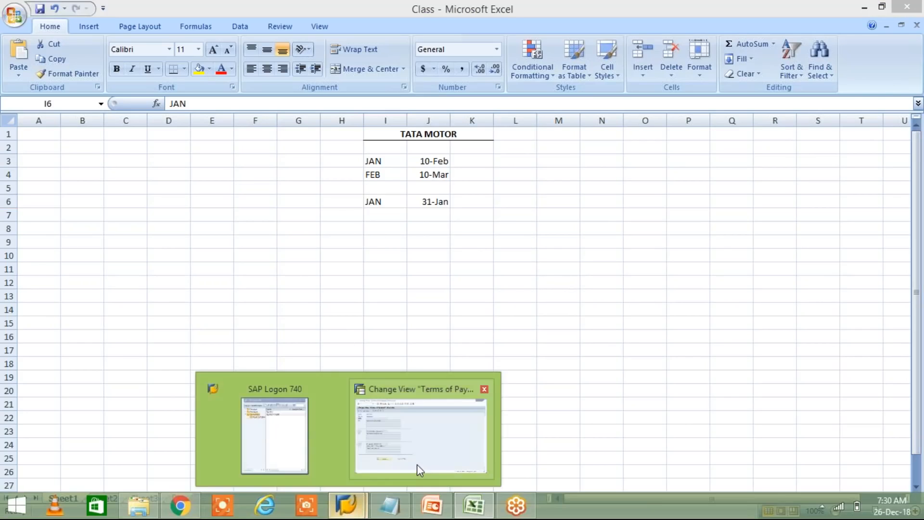
pyautogui.click(417, 464)
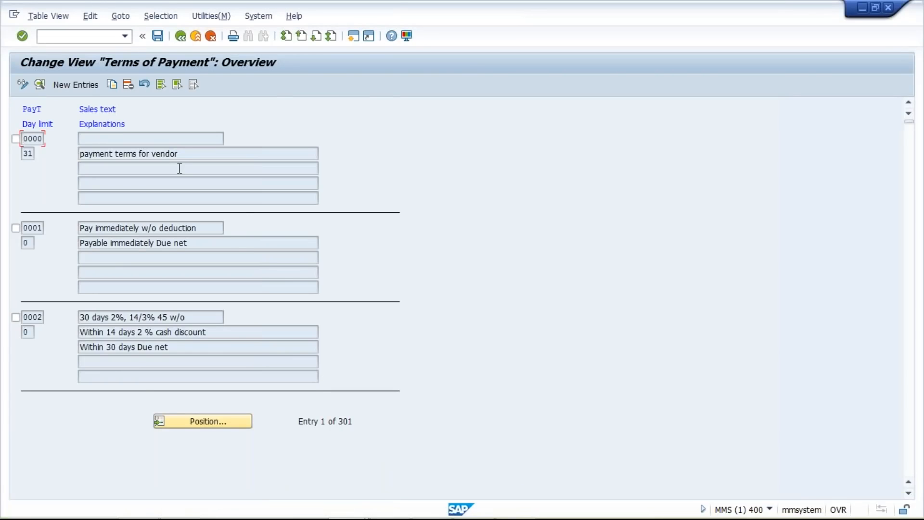
pyautogui.click(78, 85)
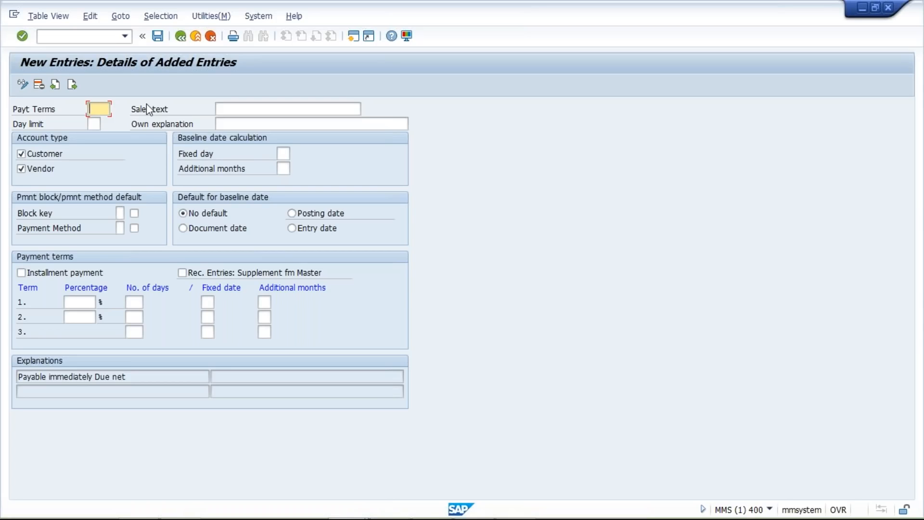
pyautogui.write('TE')
pyautogui.write('ST')
pyautogui.press('BackSpace')
pyautogui.press('BackSpace')
pyautogui.press('BackSpace')
pyautogui.write('ST1')
# Step: Switch to the Excel workbook and check the date beside JAN in cell J6
pyautogui.moveTo(488, 517)
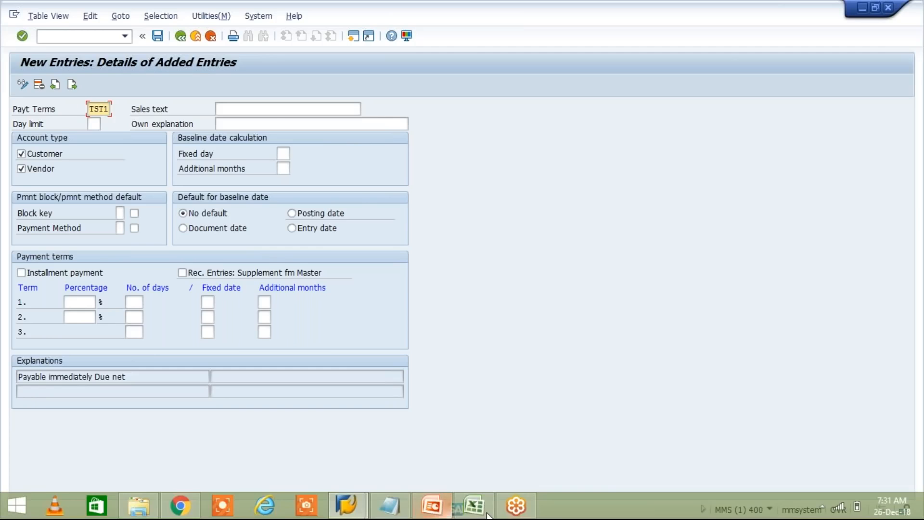
pyautogui.click(486, 512)
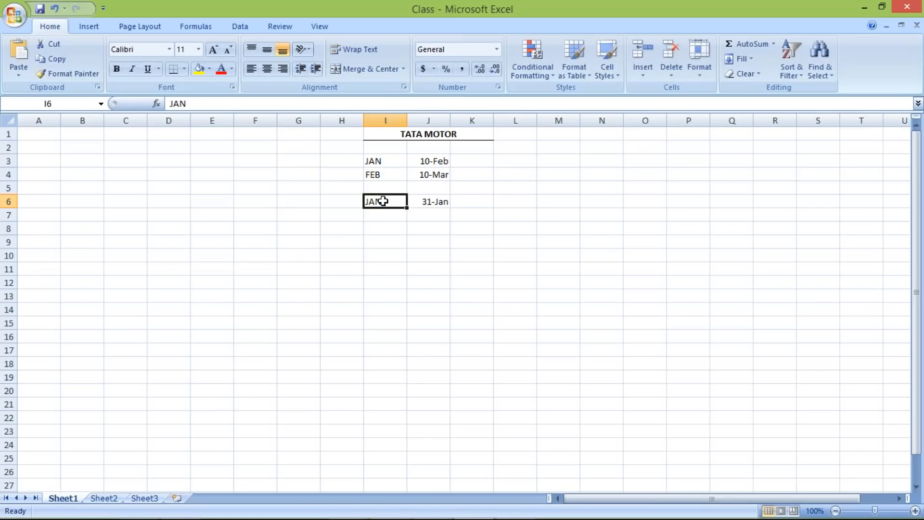
pyautogui.click(438, 205)
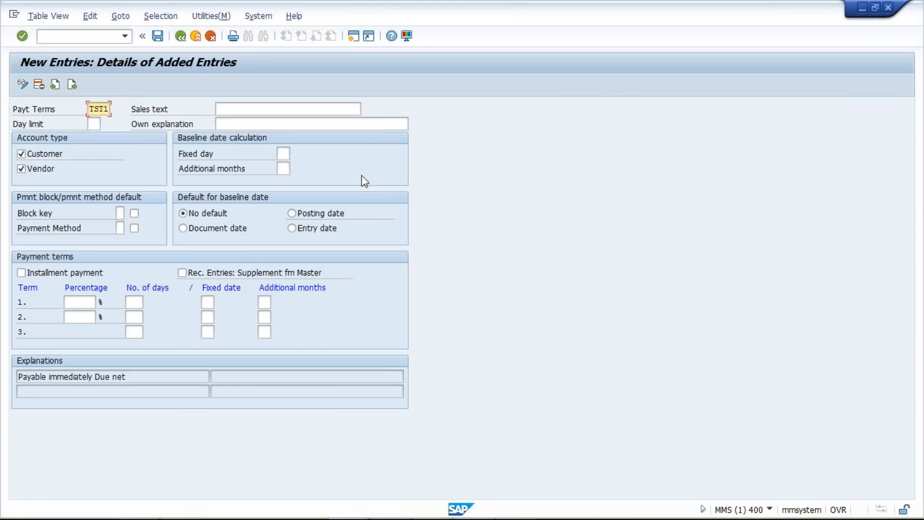
# Step: In SAP's new payment terms entry, set the fixed day for the baseline date calculation to 31
pyautogui.click(283, 153)
pyautogui.write('31')
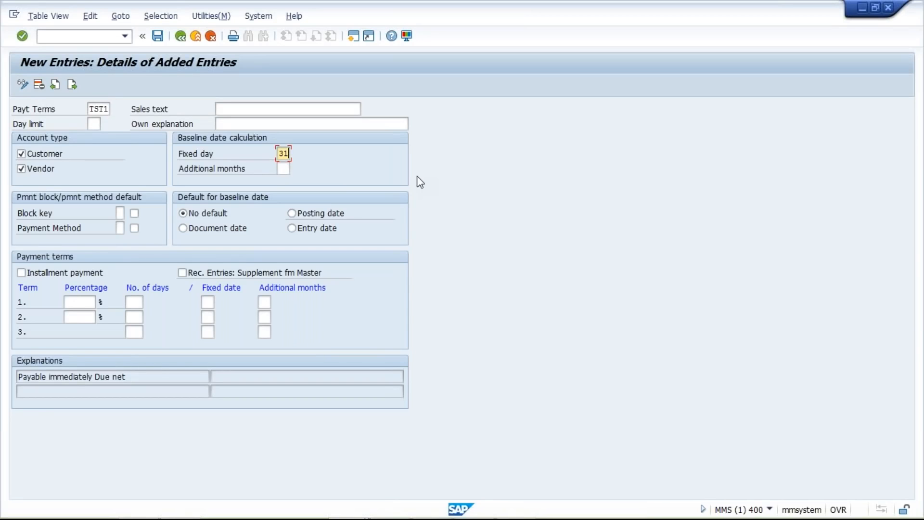
pyautogui.press('Tab')
pyautogui.hotkey('shift', 'Tab')
# Step: Set the baseline date's fixed day to 10 with 1 additional month
pyautogui.press('BackSpace')
# Step: Set the baseline date's fixed day to 31 and its additional months to 0
pyautogui.press('BackSpace')
pyautogui.write('10')
pyautogui.press('Tab')
pyautogui.write('1')
pyautogui.hotkey('shift', 'Tab')
pyautogui.press('BackSpace')
pyautogui.press('BackSpace')
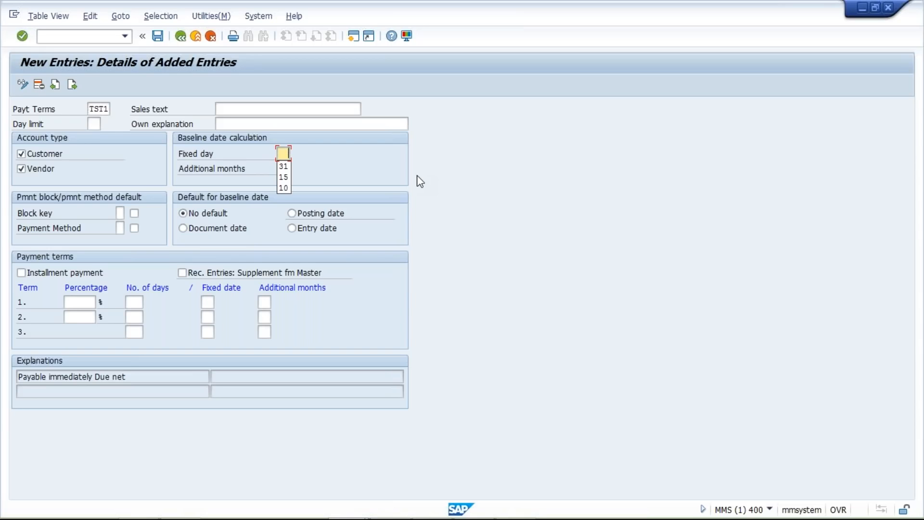
pyautogui.write('31')
pyautogui.press('Tab')
pyautogui.press('BackSpace')
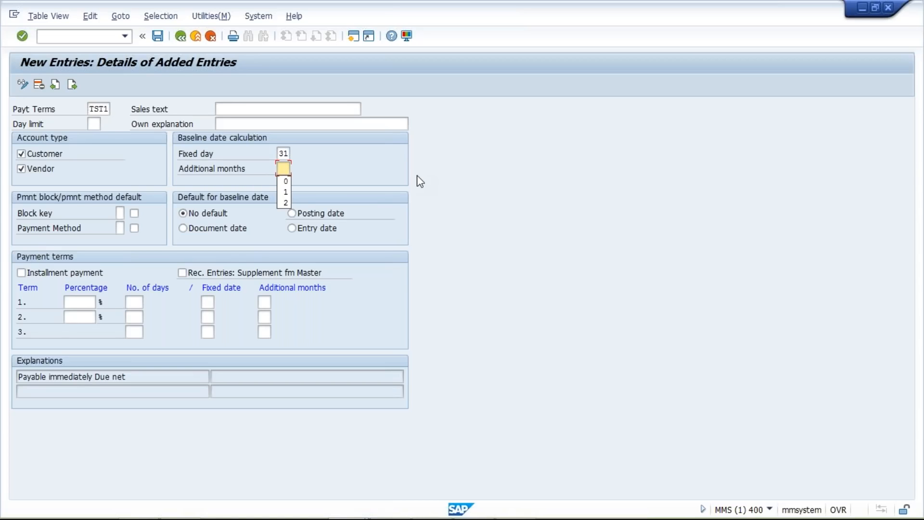
pyautogui.write('0')
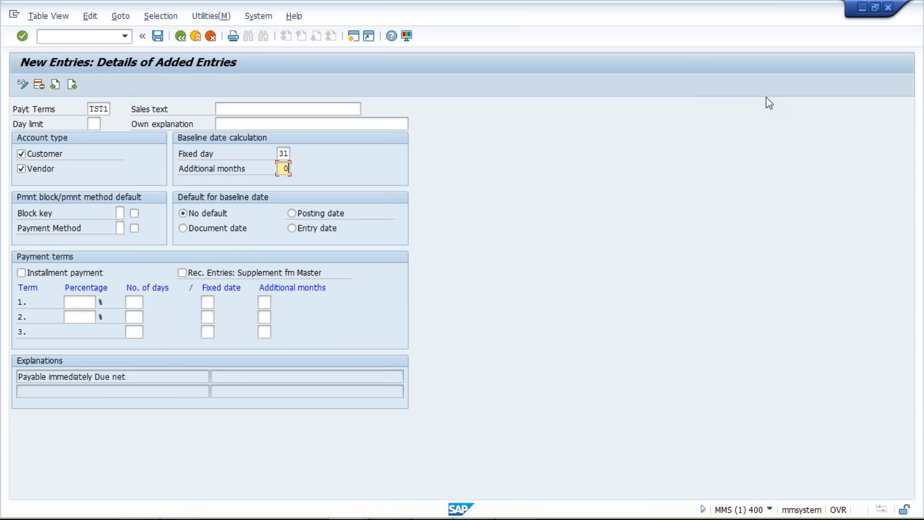
# Step: In the Excel workbook, enter 25.12.2018 in cell G6 and widen column G to fit the date
pyautogui.hotkey('alt', 'Tab')
pyautogui.moveTo(483, 505)
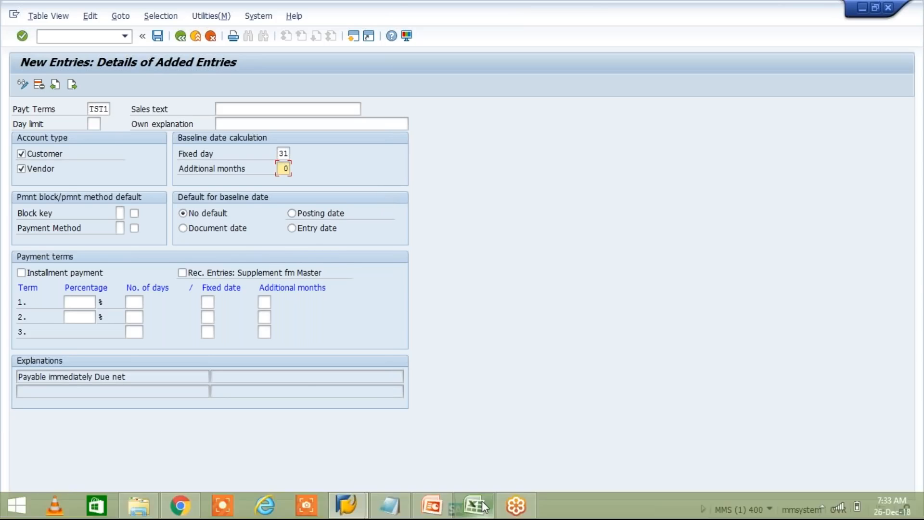
pyautogui.click(483, 505)
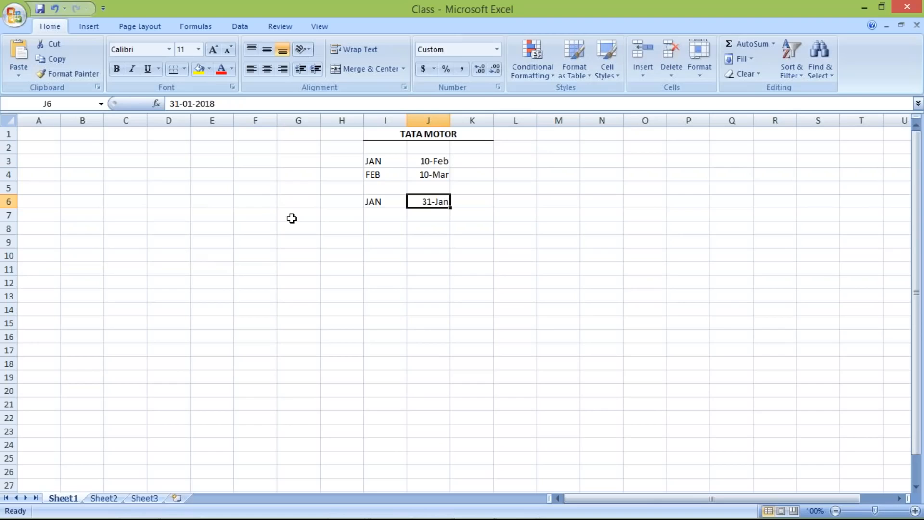
pyautogui.click(262, 201)
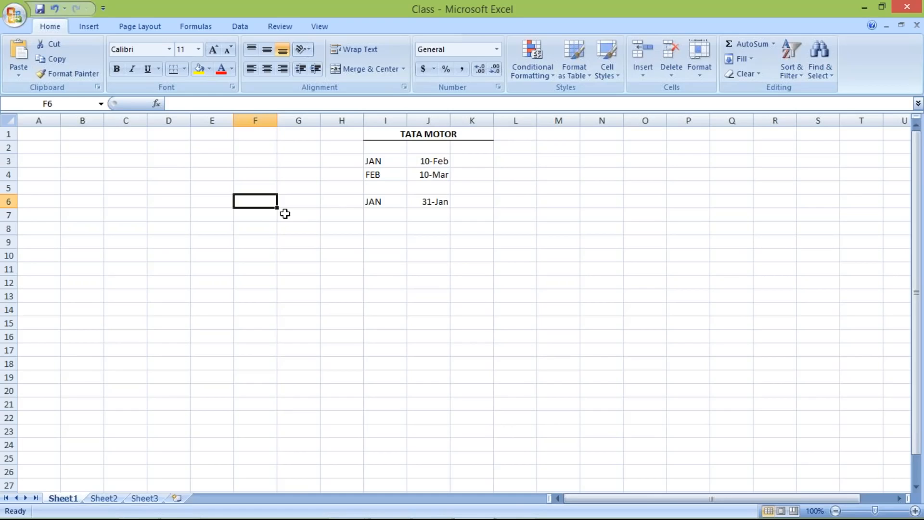
pyautogui.click(295, 203)
pyautogui.write('25.12.2018')
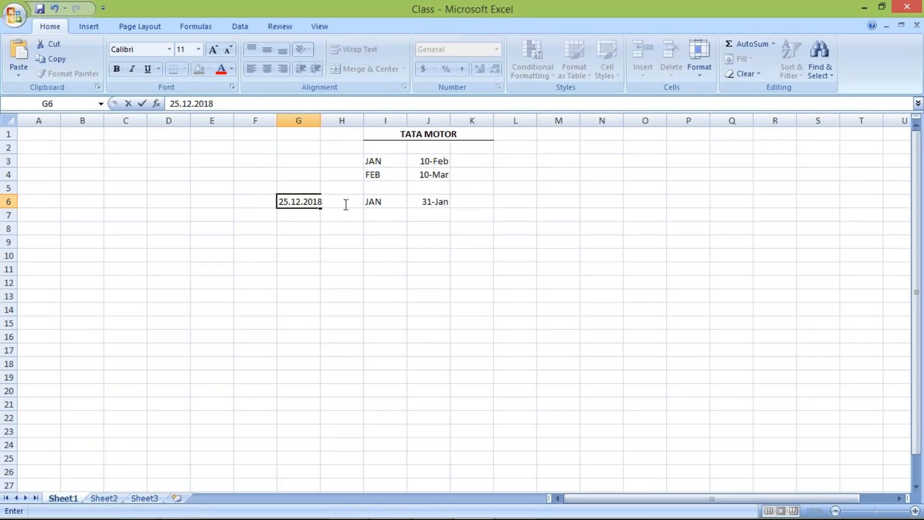
pyautogui.press('F2')
pyautogui.doubleClick(320, 117)
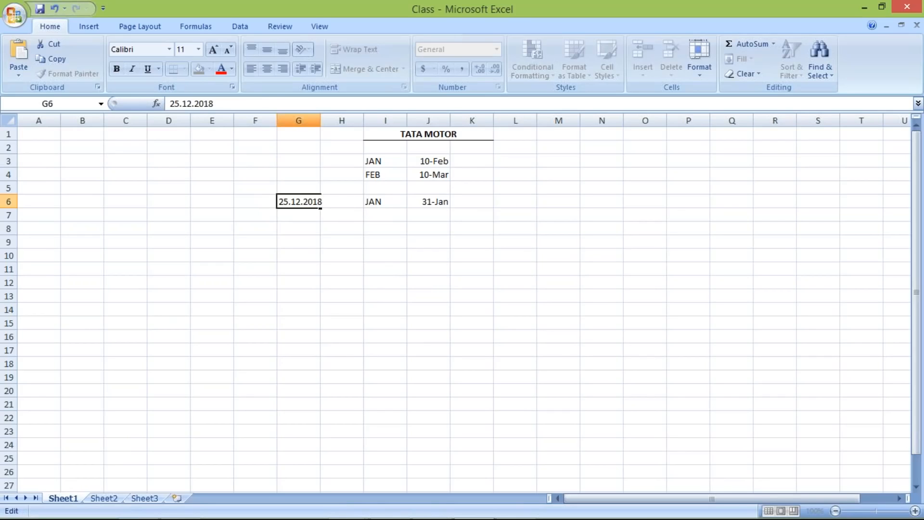
pyautogui.click(342, 202)
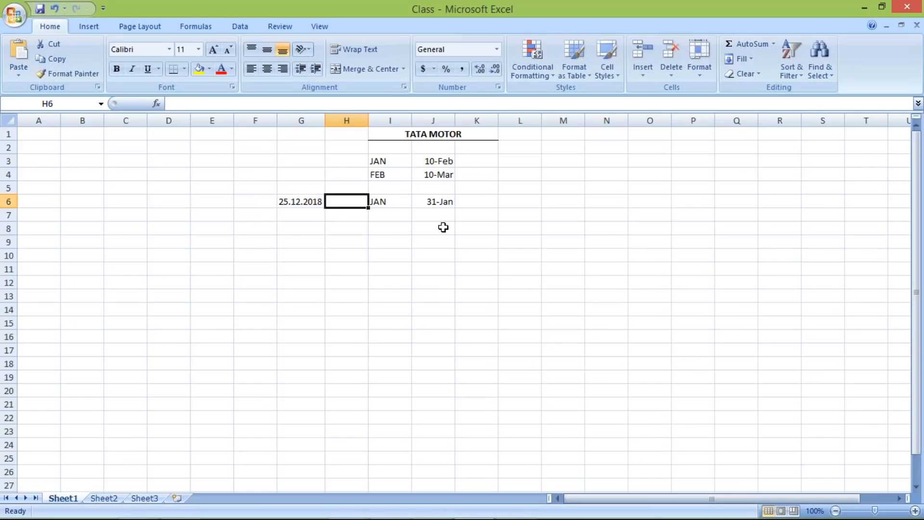
# Step: Enter 02.01.2019 in cell H6, widen column H to fit, and compare it with the date in G6
pyautogui.write('02.01.2019')
pyautogui.press('Return')
pyautogui.moveTo(368, 120); pyautogui.dragTo(373, 120)
pyautogui.click(349, 201)
pyautogui.click(289, 201)
pyautogui.click(354, 200)
pyautogui.click(297, 200)
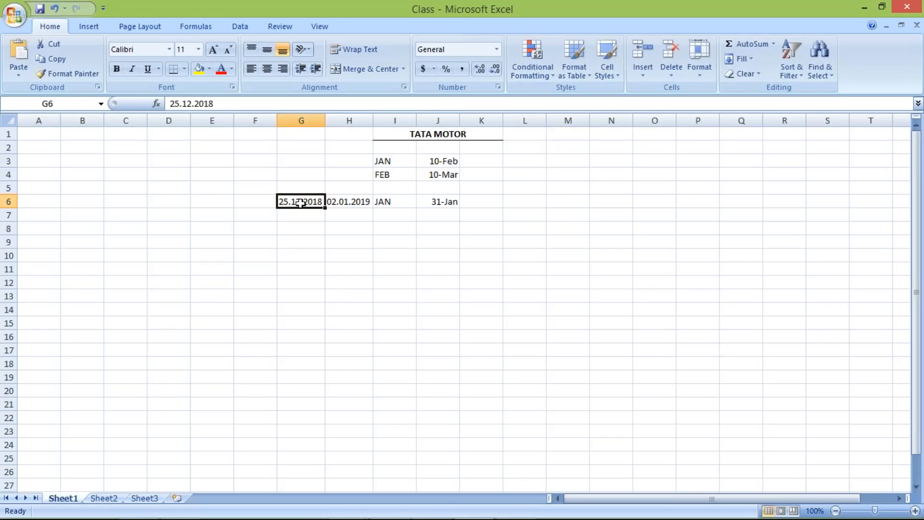
pyautogui.click(349, 201)
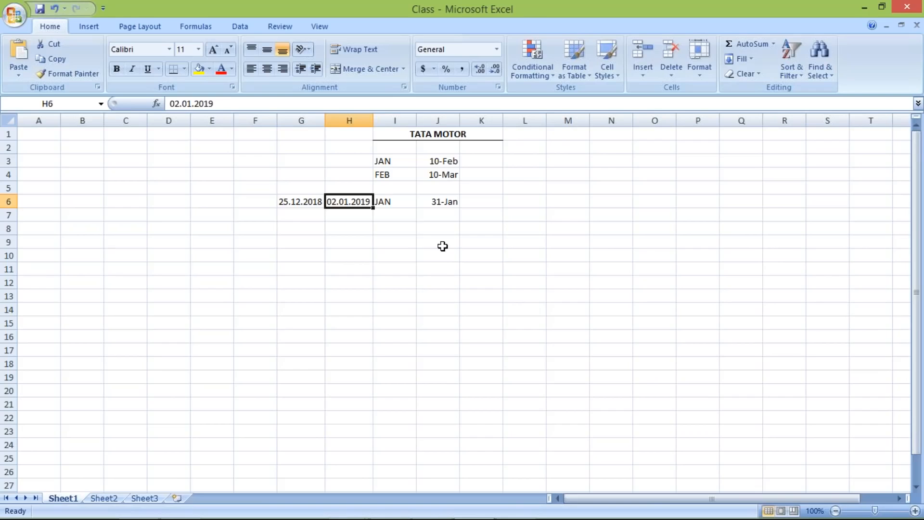
# Step: Switch to SAP and set the default for the baseline date to Posting date
pyautogui.hotkey('alt', 'Tab')
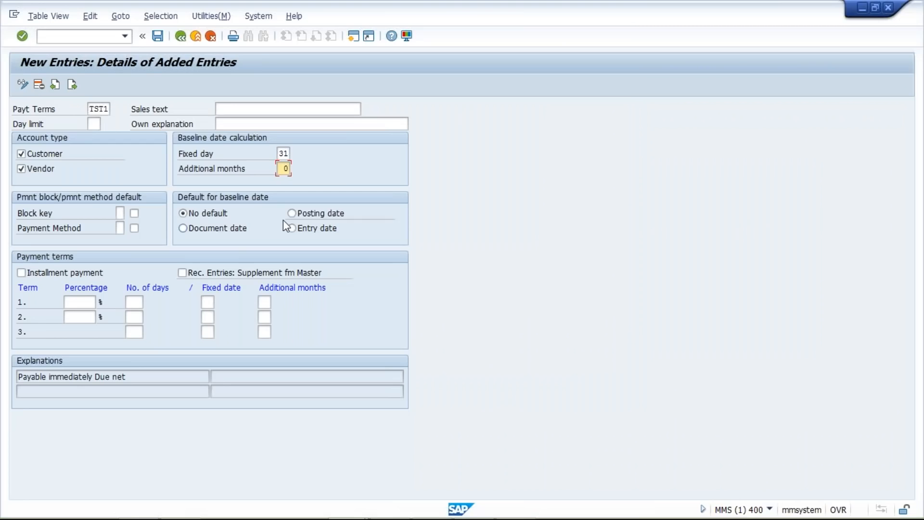
pyautogui.click(292, 213)
pyautogui.press('Return')
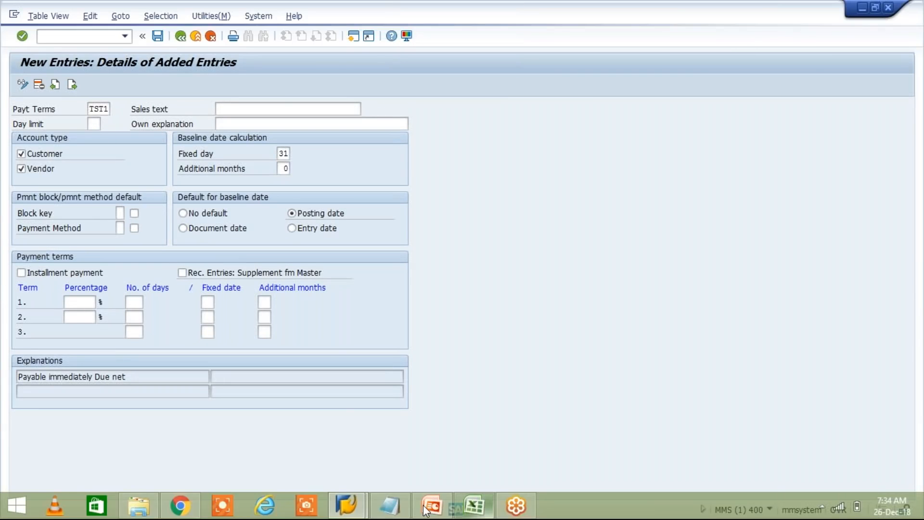
# Step: From SAP Logon, open a new logon to client 400 and enter the user ID and account password
pyautogui.moveTo(347, 504)
pyautogui.click(308, 424)
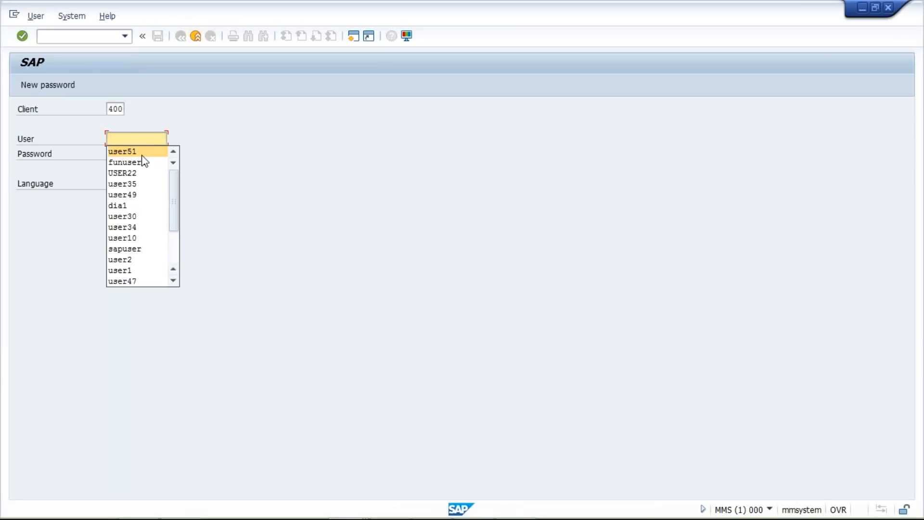
pyautogui.click(146, 152)
pyautogui.press('Tab')
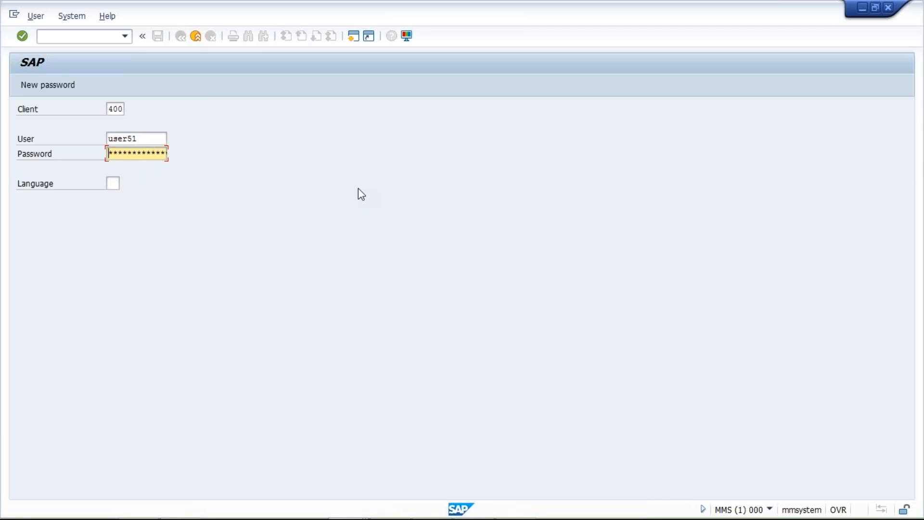
pyautogui.write('*******')
pyautogui.press('Return')
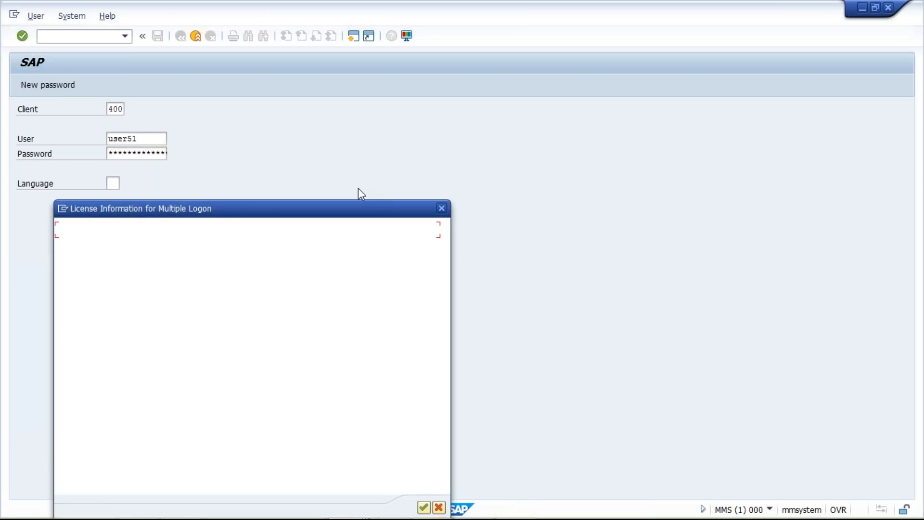
# Step: Continue with this logon and end any other logons in the system
pyautogui.click(67, 349)
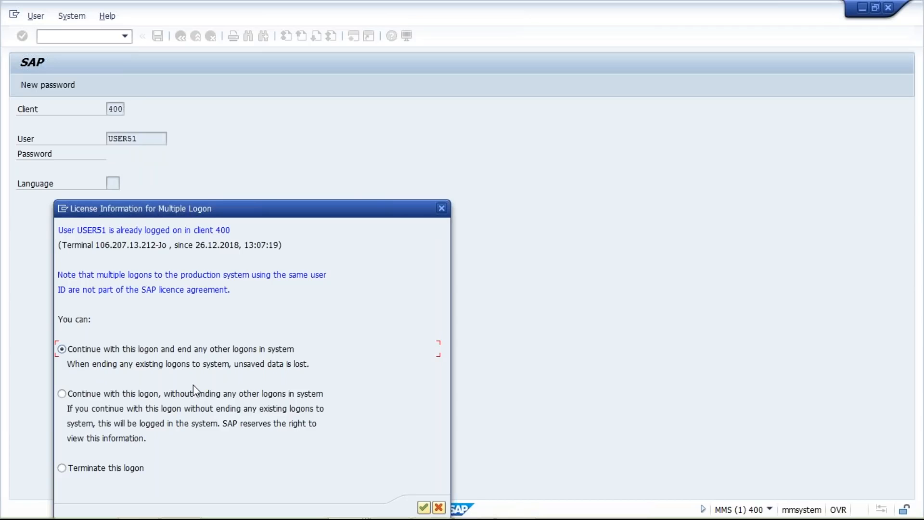
pyautogui.hotkey('alt', 'Tab')
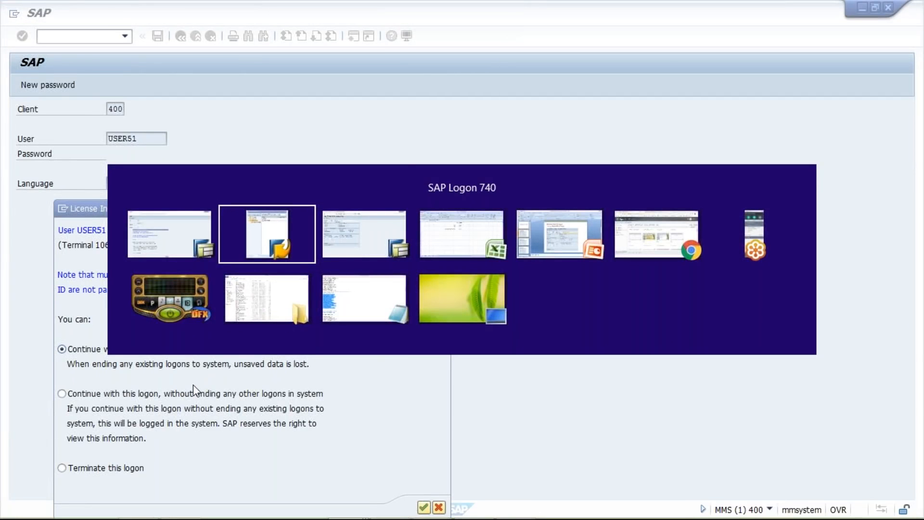
pyautogui.hotkey('alt', 'Tab')
pyautogui.hotkey('alt', 'Tab')
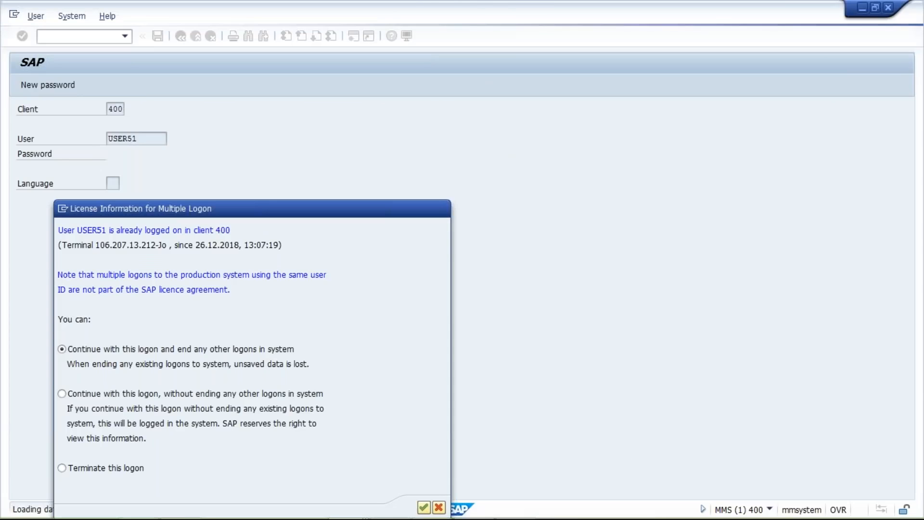
pyautogui.press('Return')
# Step: Open transaction OBB8 and start a new terms of payment entry named TST1
pyautogui.click(125, 36)
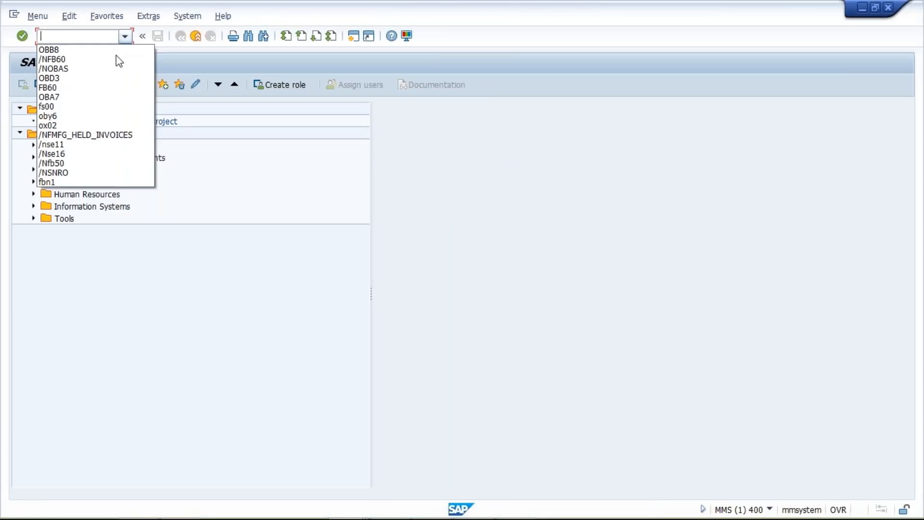
pyautogui.click(116, 50)
pyautogui.press('Return')
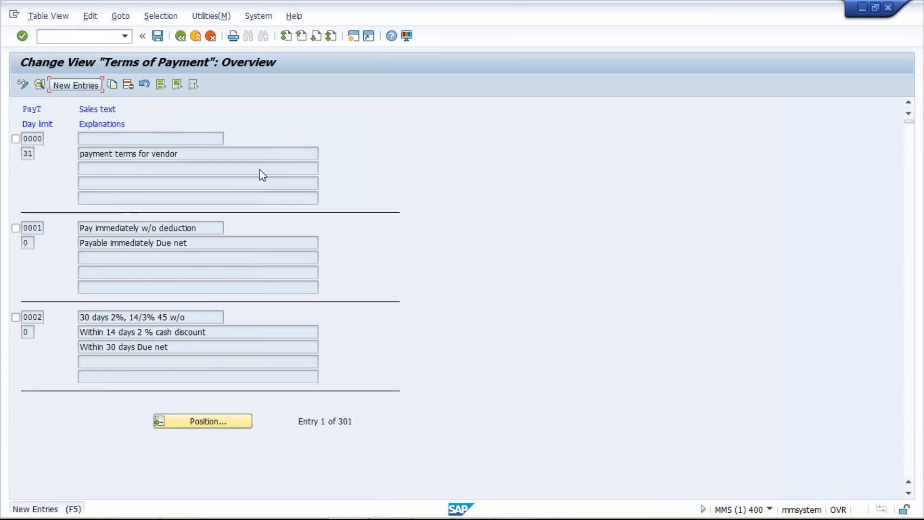
pyautogui.click(76, 85)
pyautogui.click(102, 111)
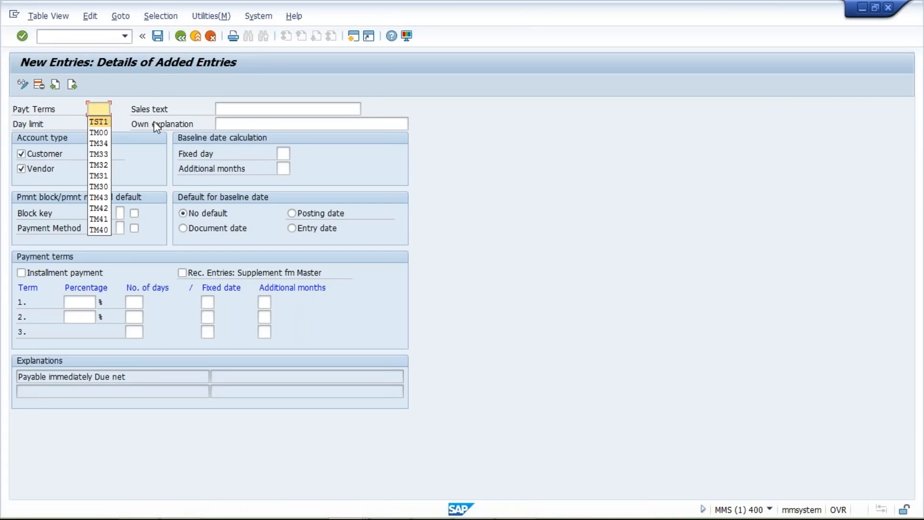
pyautogui.write('TST1')
# Step: Set the baseline date's fixed day to 31 and choose Posting date as the default for baseline date
pyautogui.click(283, 153)
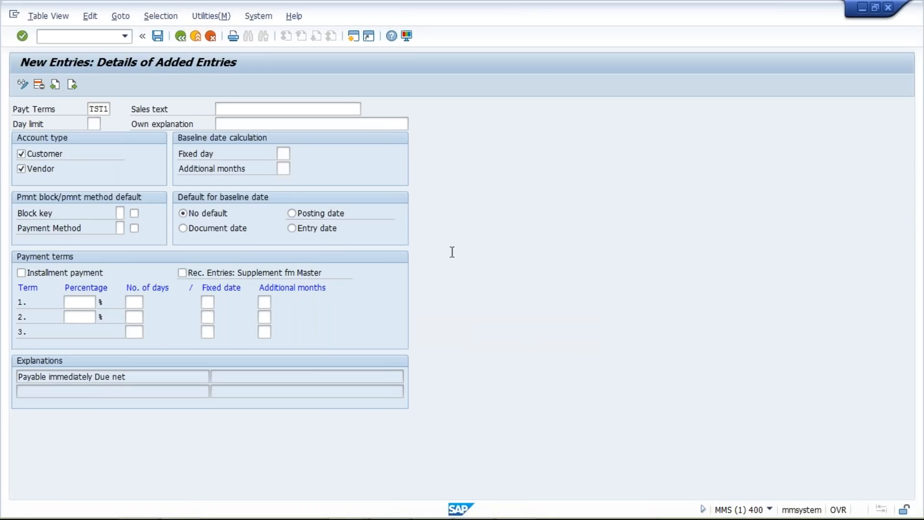
pyautogui.press('Tab')
pyautogui.click(580, 333)
pyautogui.click(281, 154)
pyautogui.click(282, 154)
pyautogui.click(285, 167)
pyautogui.click(280, 170)
pyautogui.click(291, 212)
pyautogui.press('Return')
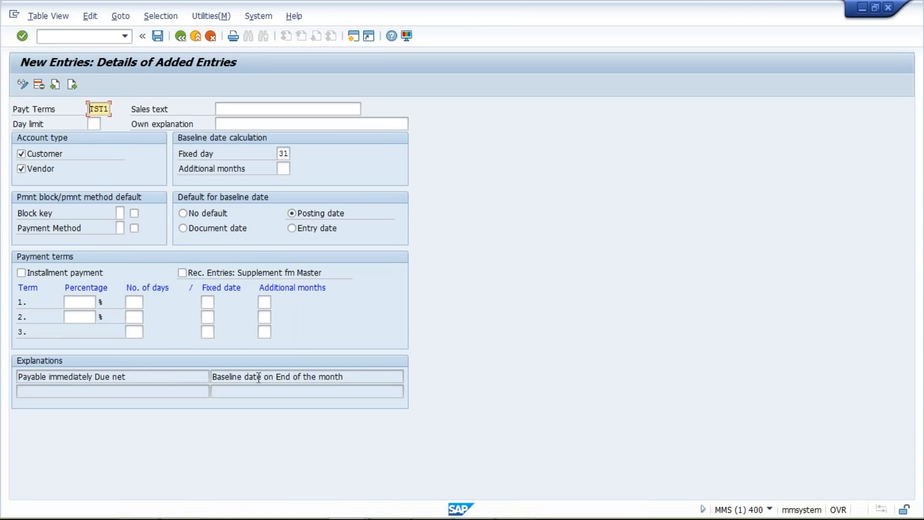
# Step: Copy the explanation "Baseline date on End of the month" into the Sales text and Own explanation of TST1
pyautogui.moveTo(143, 377); pyautogui.dragTo(17, 377)
pyautogui.moveTo(360, 377); pyautogui.dragTo(211, 377)
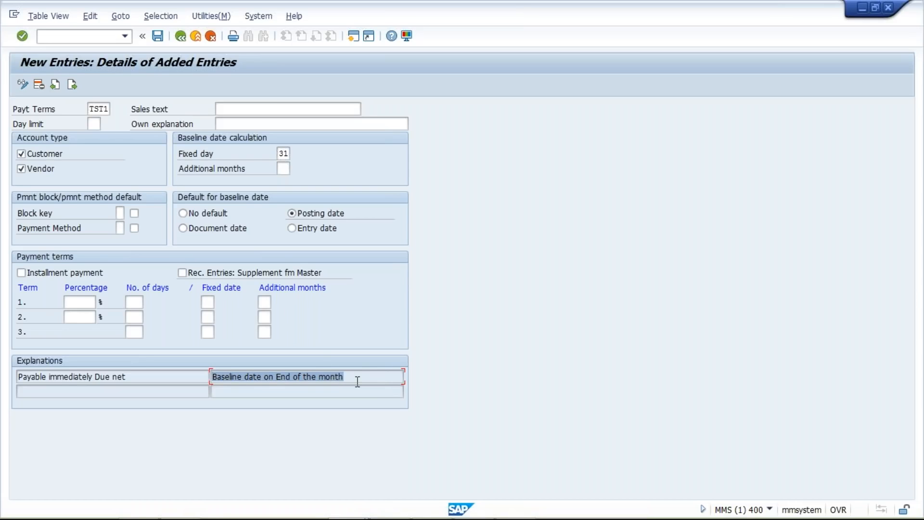
pyautogui.moveTo(362, 377); pyautogui.dragTo(150, 363)
pyautogui.hotkey('ctrl', 'c')
pyautogui.click(150, 364)
pyautogui.click(293, 107)
pyautogui.hotkey('ctrl', 'v')
pyautogui.click(296, 128)
pyautogui.write('Baseline date on End of the month')
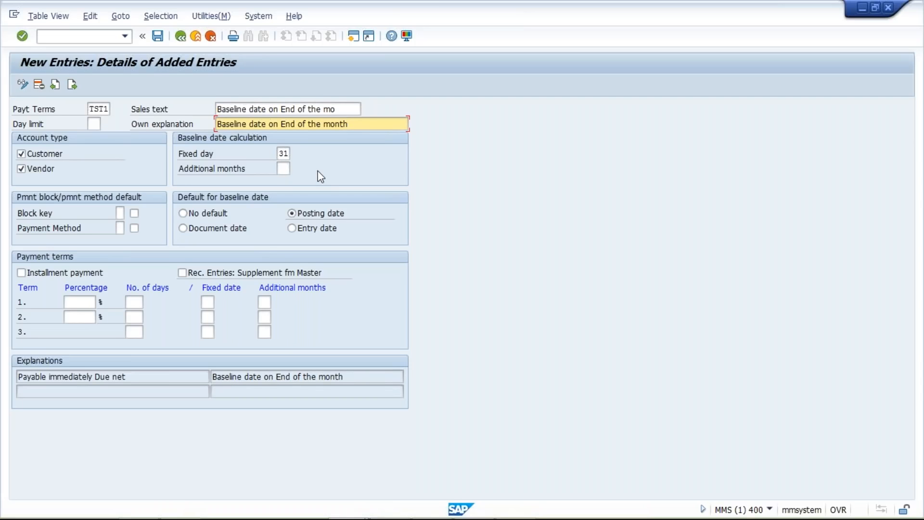
# Step: Save payment term TST1 and confirm the proposed customizing request
pyautogui.click(98, 121)
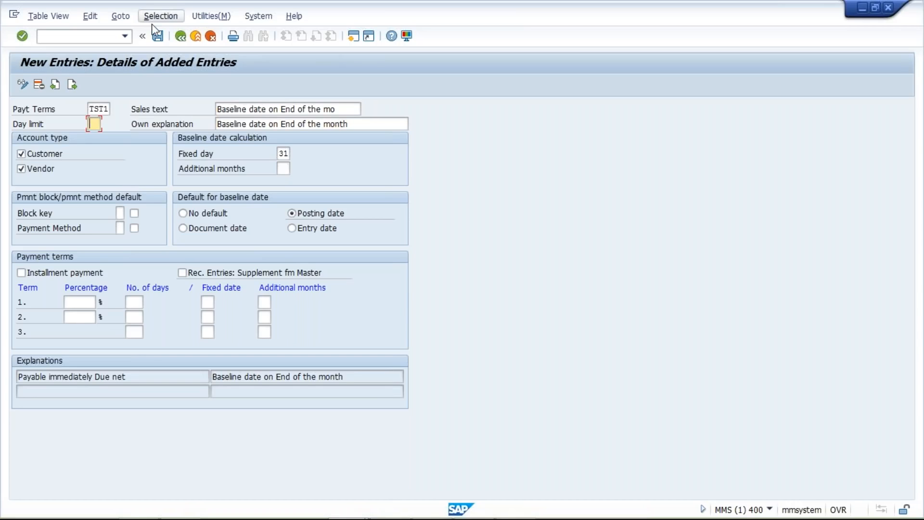
pyautogui.click(157, 38)
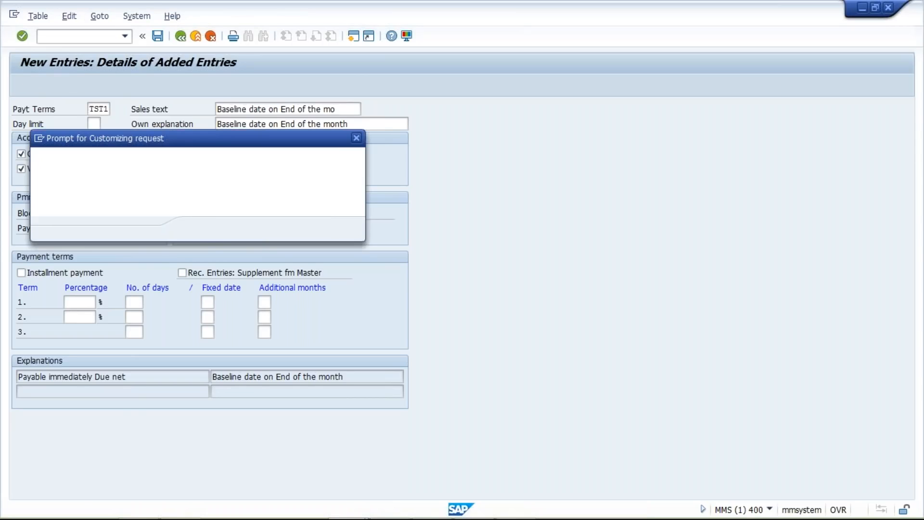
pyautogui.click(198, 232)
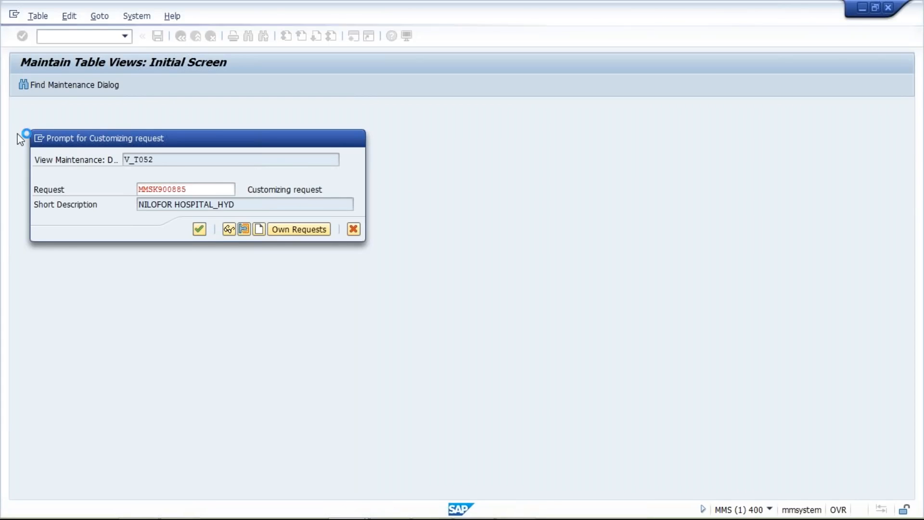
# Step: Create a new SAP session and open vendor invoice entry with transaction FB60
pyautogui.click(39, 138)
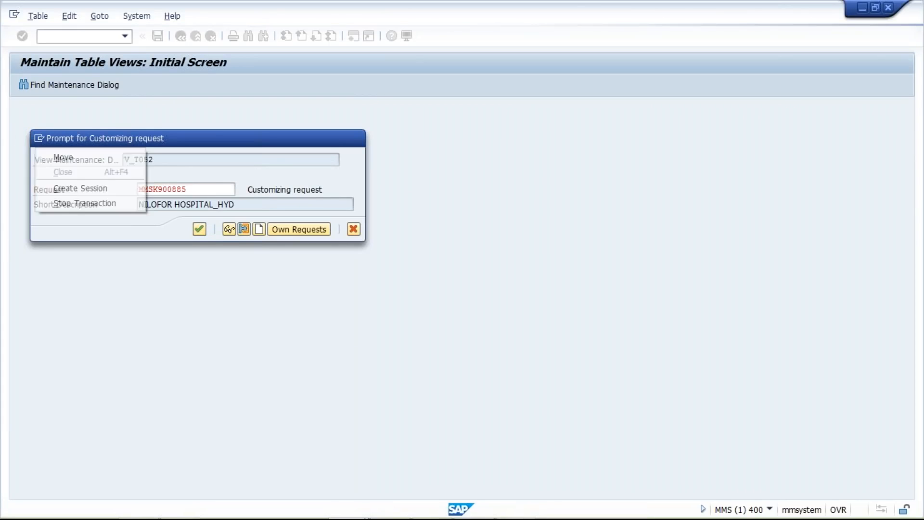
pyautogui.click(68, 190)
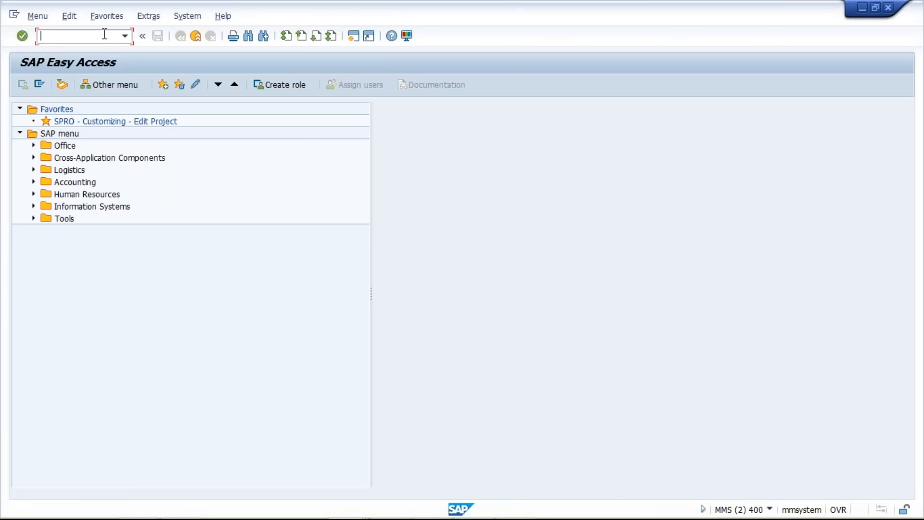
pyautogui.write('FB60')
pyautogui.press('Return')
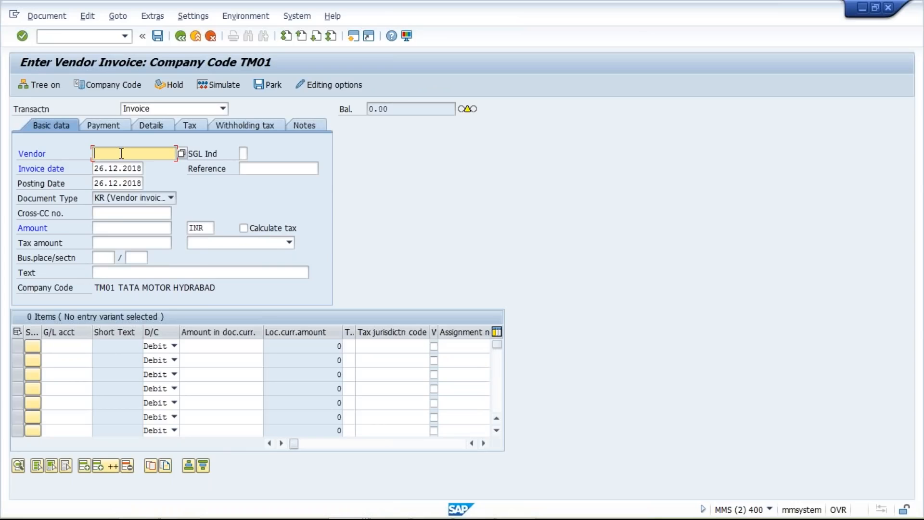
# Step: Enter the vendor number and set the invoice date to 25.12.2018
pyautogui.click(111, 168)
pyautogui.click(100, 168)
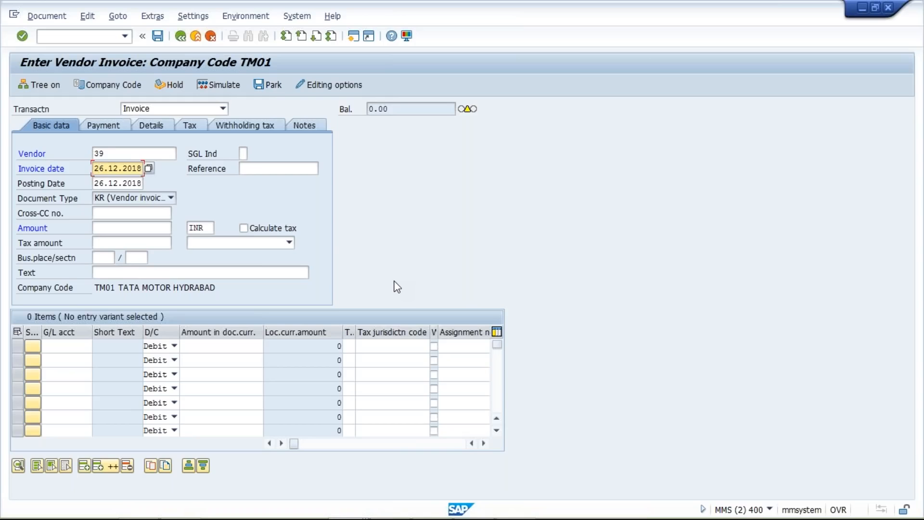
pyautogui.write('5')
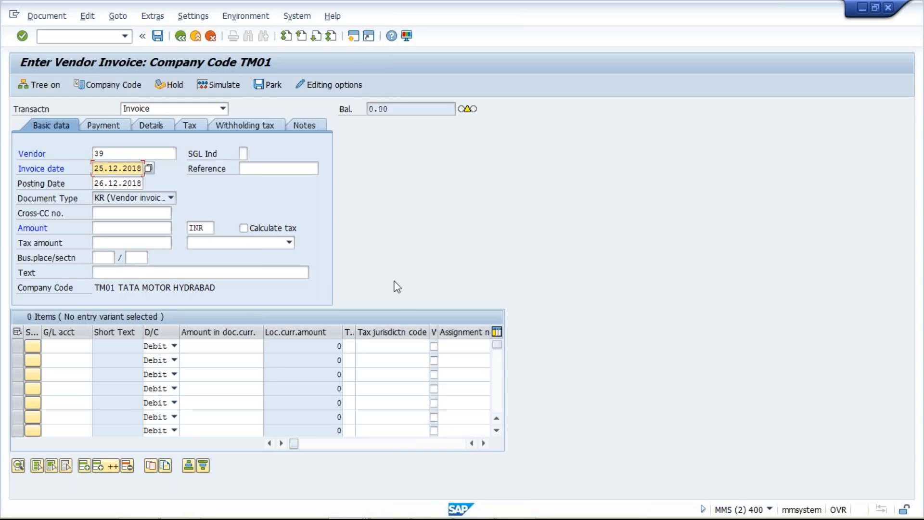
# Step: In another new session, open the accounting document validation table and position it on company code TM01
pyautogui.click(353, 35)
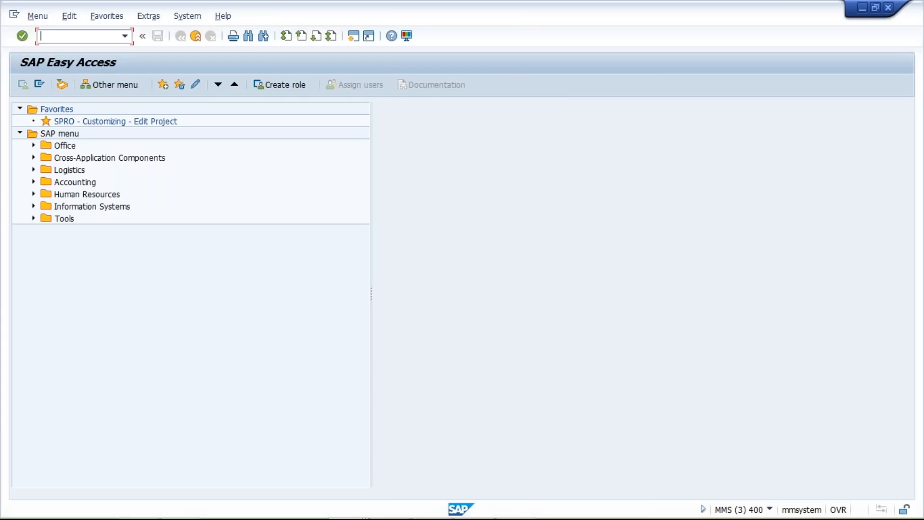
pyautogui.write('OB')
pyautogui.write('09')
pyautogui.press('Return')
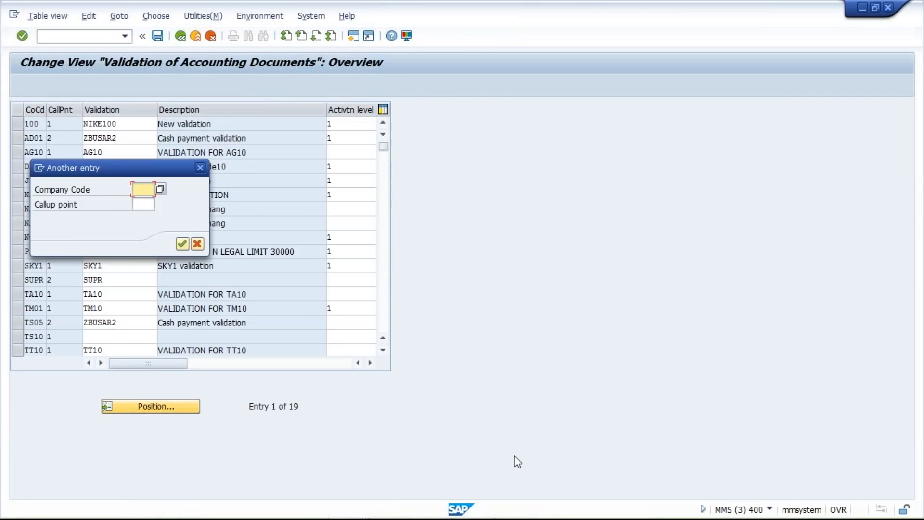
pyautogui.write('TM01')
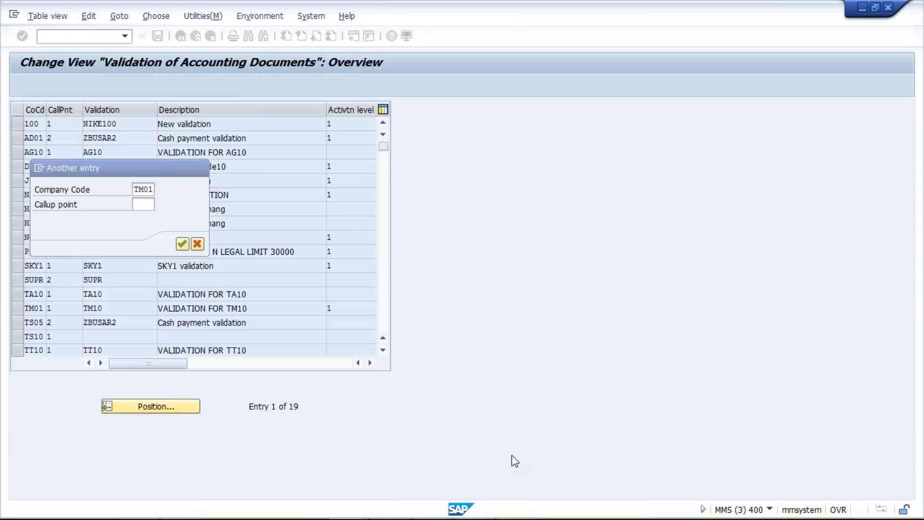
pyautogui.press('Return')
# Step: Clear the activation level of company code TM01's validation and save the table
pyautogui.click(348, 127)
pyautogui.press('BackSpace')
pyautogui.hotkey('ctrl', 's')
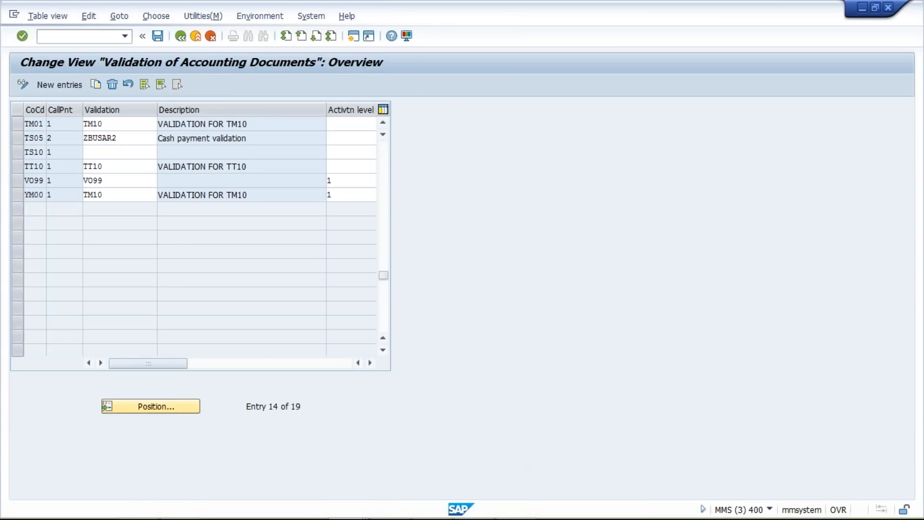
# Step: Switch back to the vendor invoice session and restart the entry screen with transaction /NFB60
pyautogui.click(200, 229)
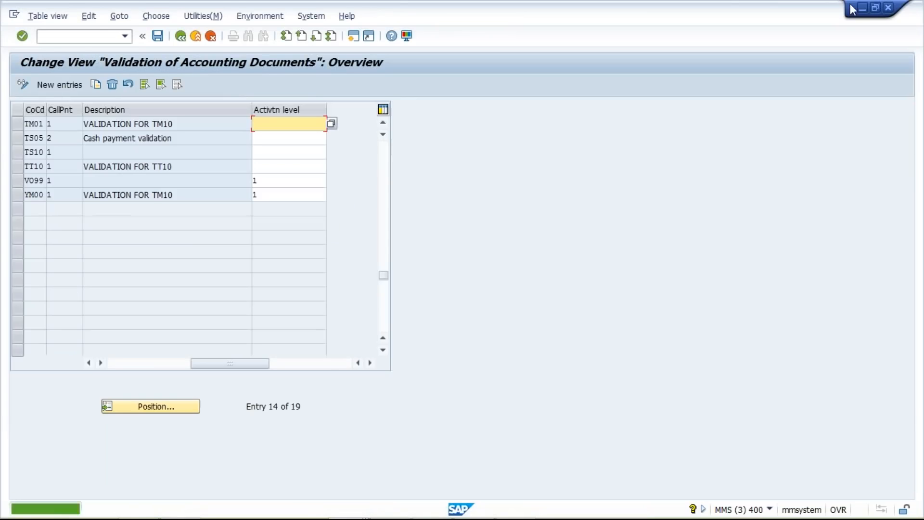
pyautogui.moveTo(456, 514)
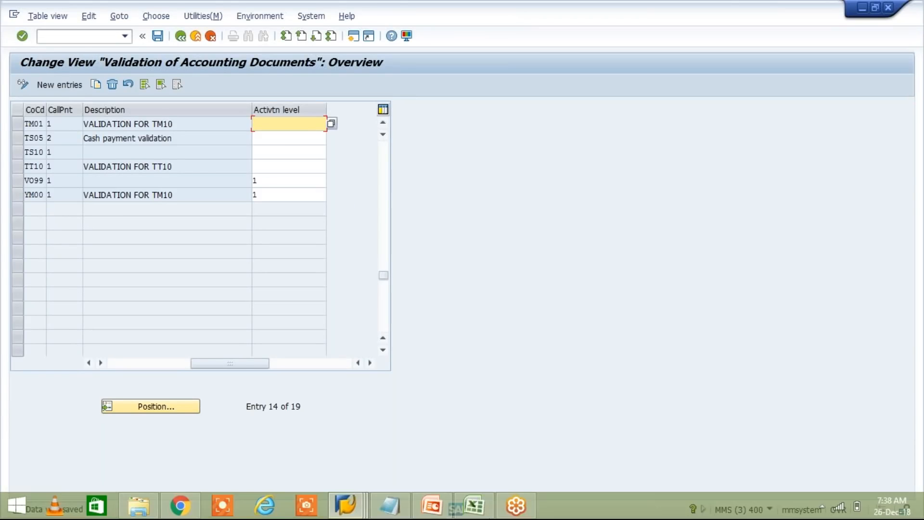
pyautogui.click(348, 506)
pyautogui.click(457, 447)
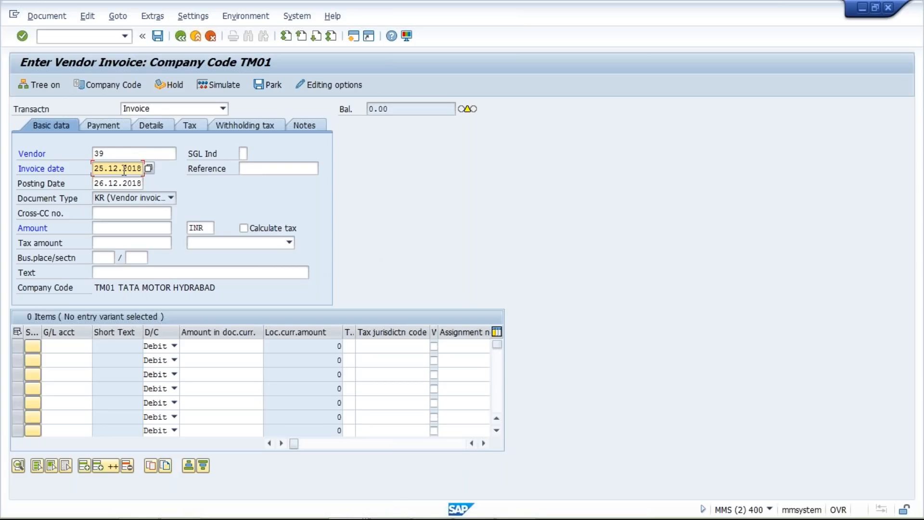
pyautogui.click(133, 153)
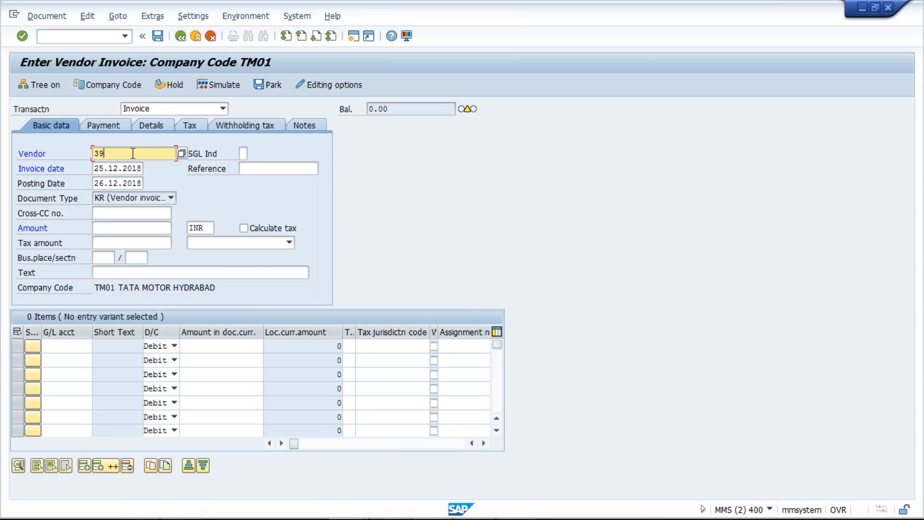
pyautogui.click(126, 38)
pyautogui.click(165, 46)
pyautogui.press('Left')
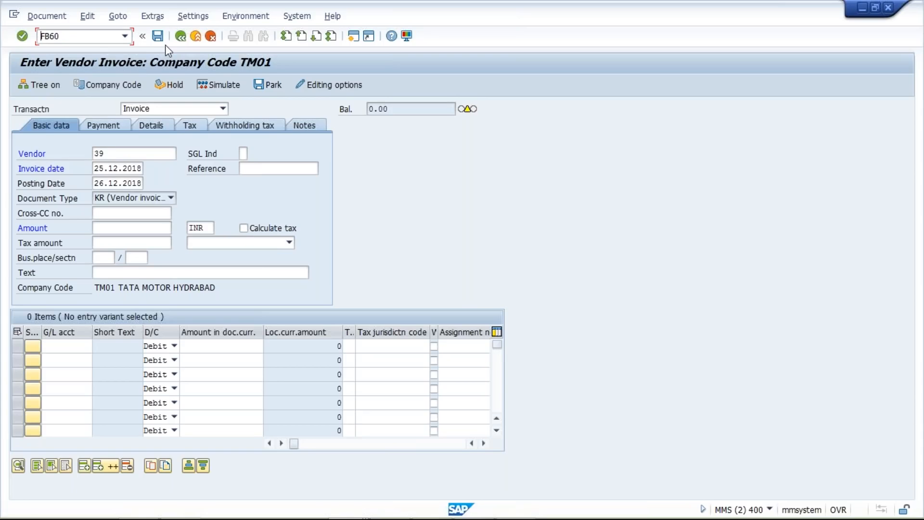
pyautogui.write('/N')
pyautogui.press('Return')
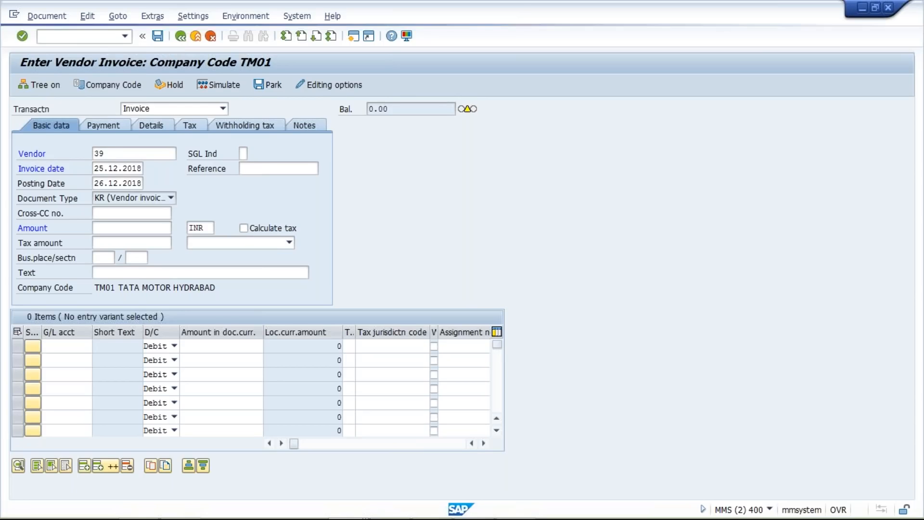
pyautogui.click(121, 155)
pyautogui.click(121, 166)
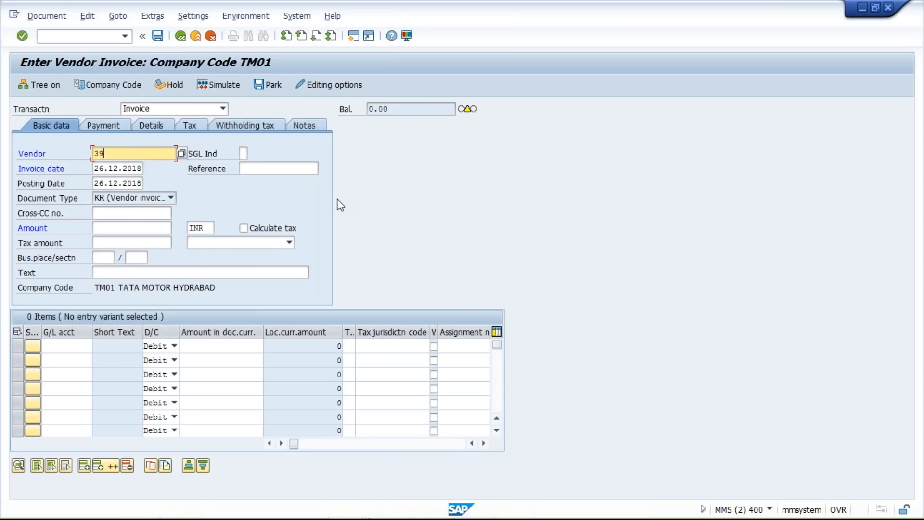
pyautogui.click(112, 128)
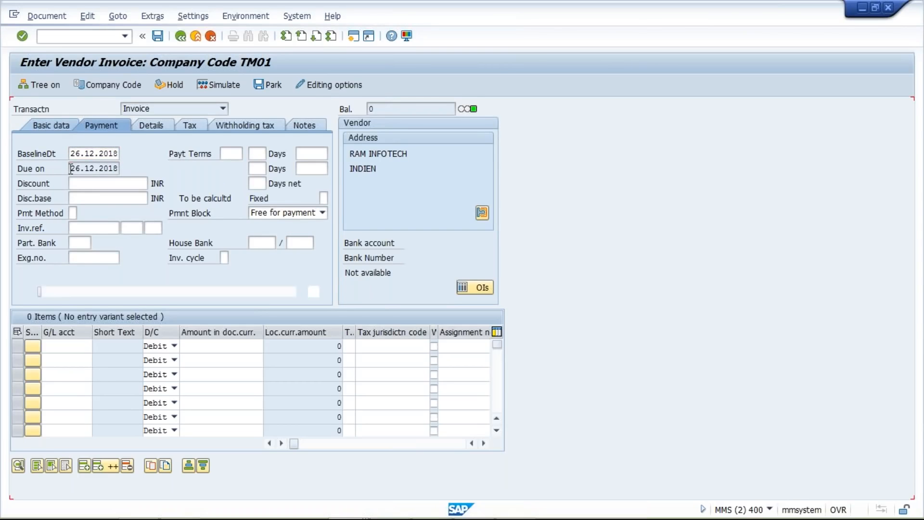
pyautogui.click(125, 36)
pyautogui.click(105, 46)
pyautogui.press('Return')
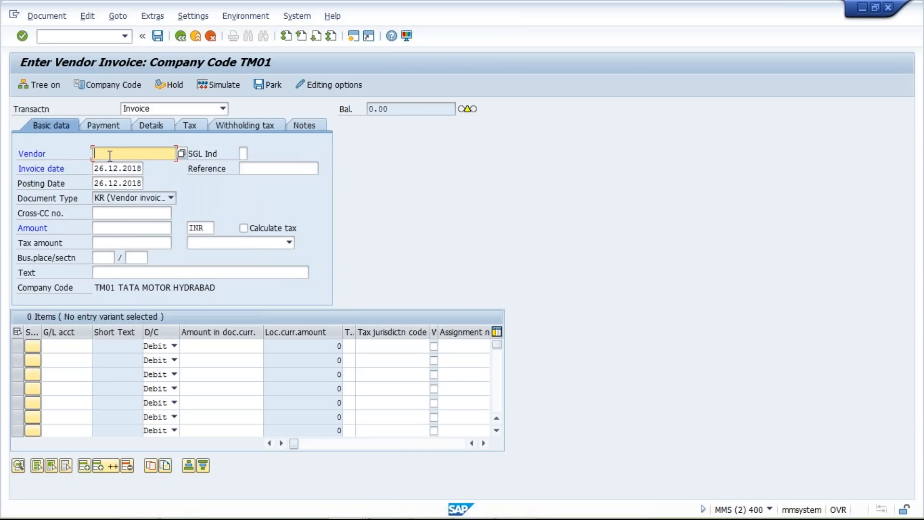
# Step: Enter the vendor number and set the invoice date to 25.12.2018 and the posting date to 02.01.2019
pyautogui.write('39')
pyautogui.click(100, 168)
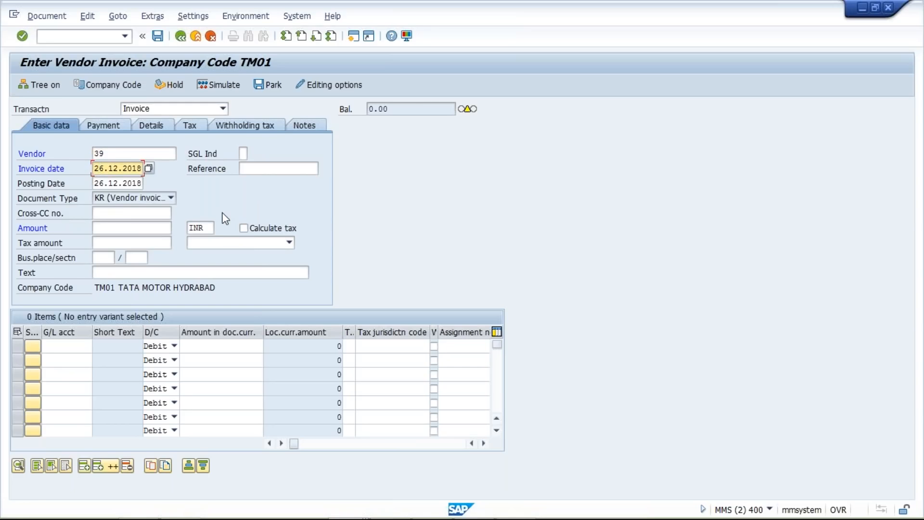
pyautogui.write('5')
pyautogui.press('Tab')
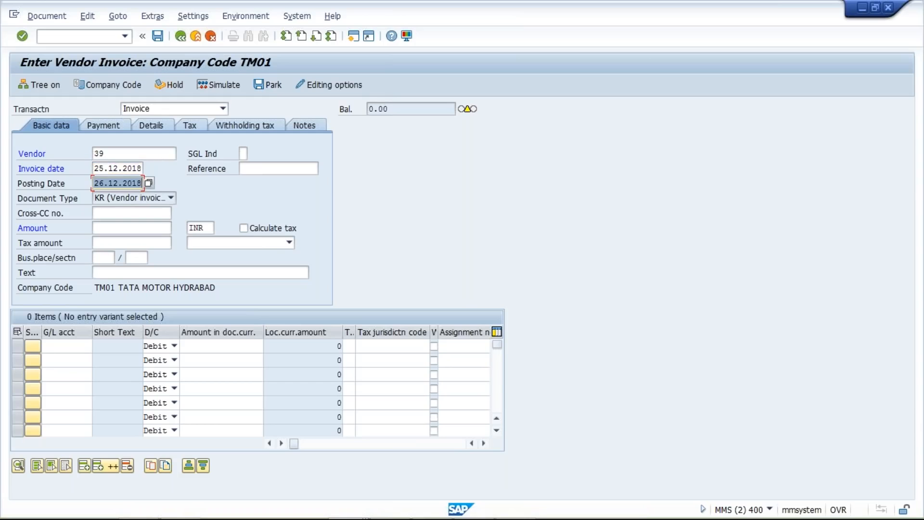
pyautogui.write('02.')
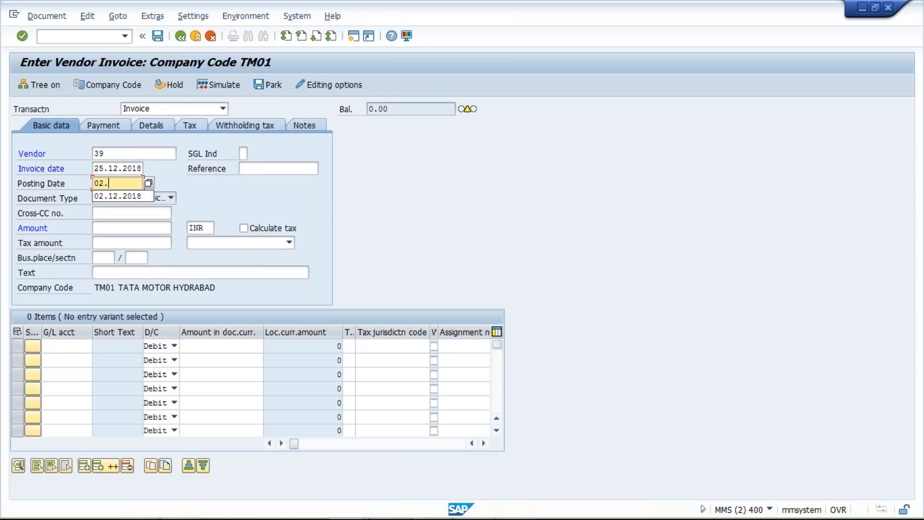
pyautogui.write('01.')
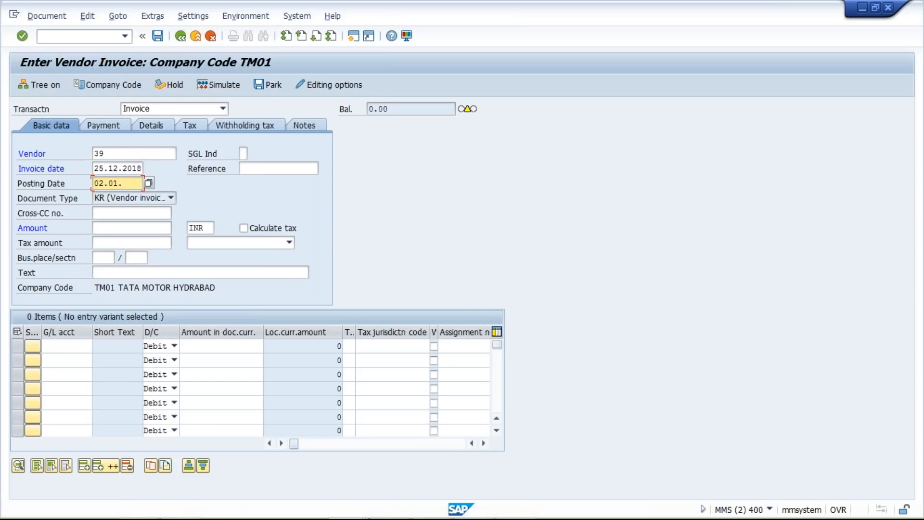
pyautogui.write('2019')
# Step: Accept the period and due date warnings and assign payment term TST1 in the invoice's payment data
pyautogui.click(114, 127)
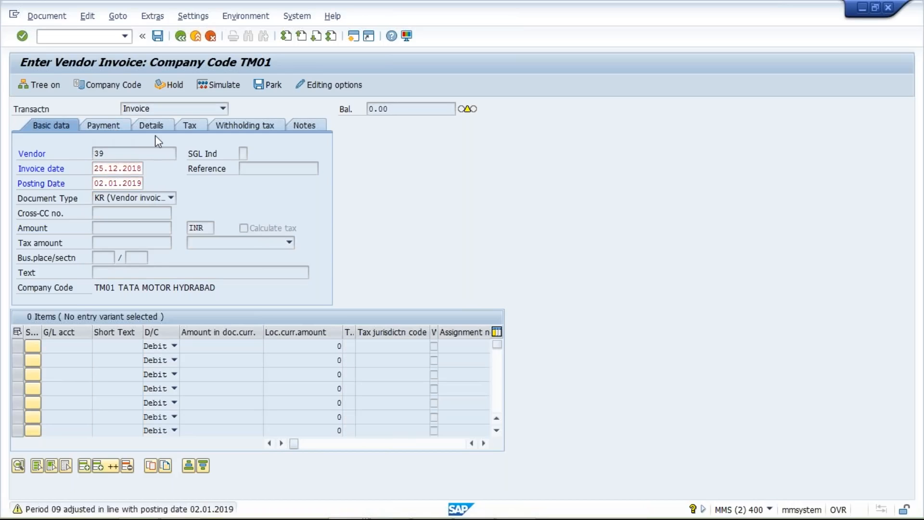
pyautogui.press('Return')
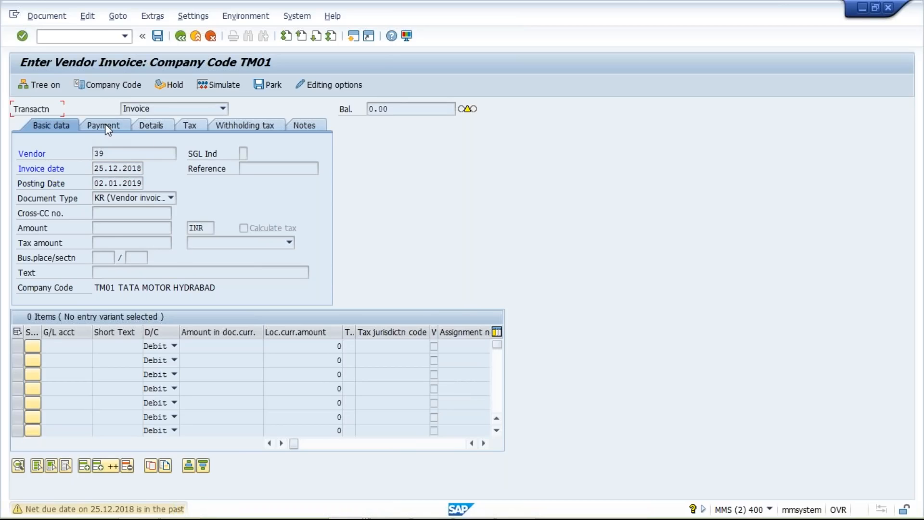
pyautogui.press('Return')
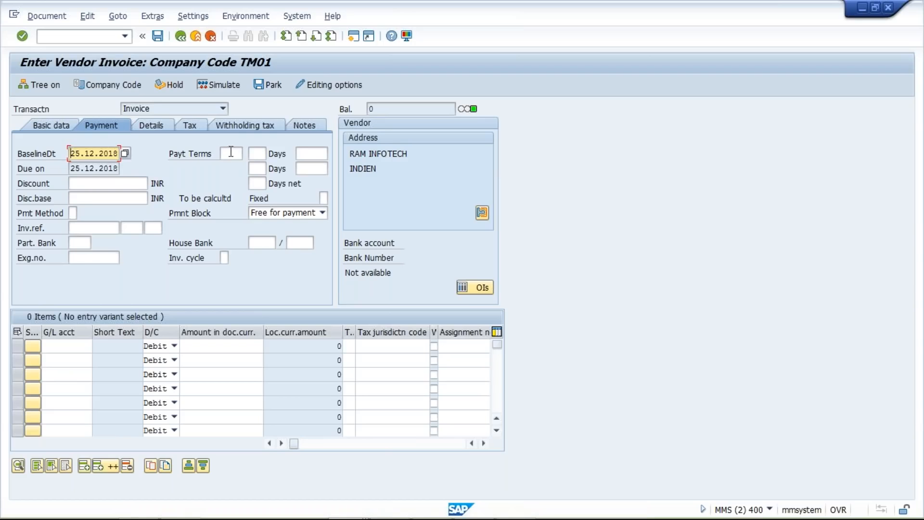
pyautogui.click(233, 153)
pyautogui.write('TST1')
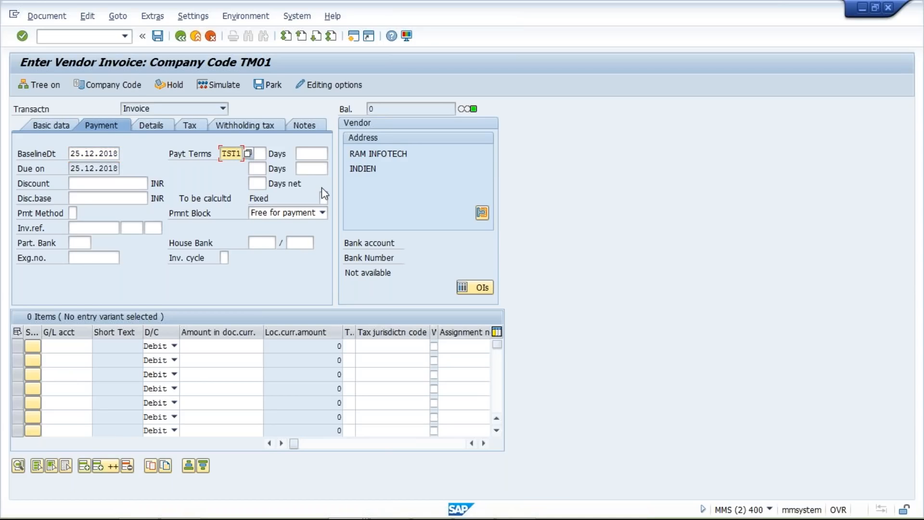
pyautogui.press('Return')
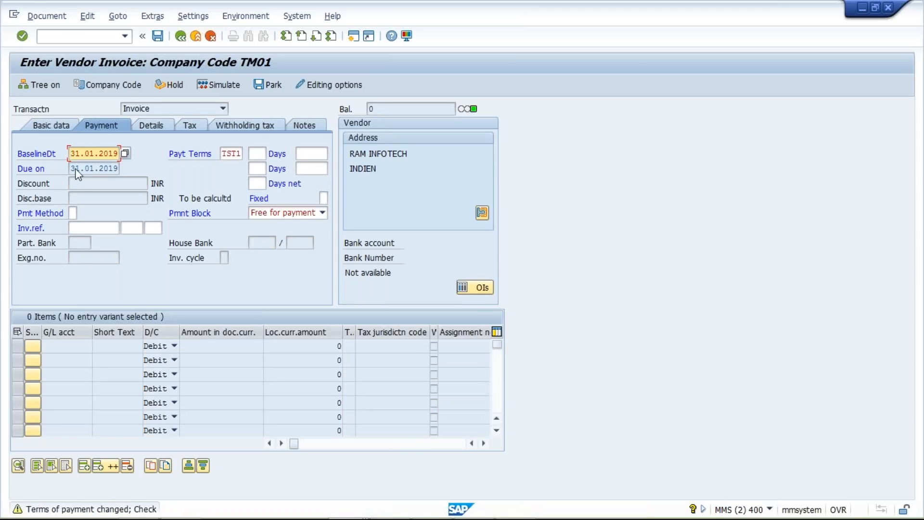
# Step: Compare the invoice's posting date with the baseline and due dates in its payment data
pyautogui.click(39, 125)
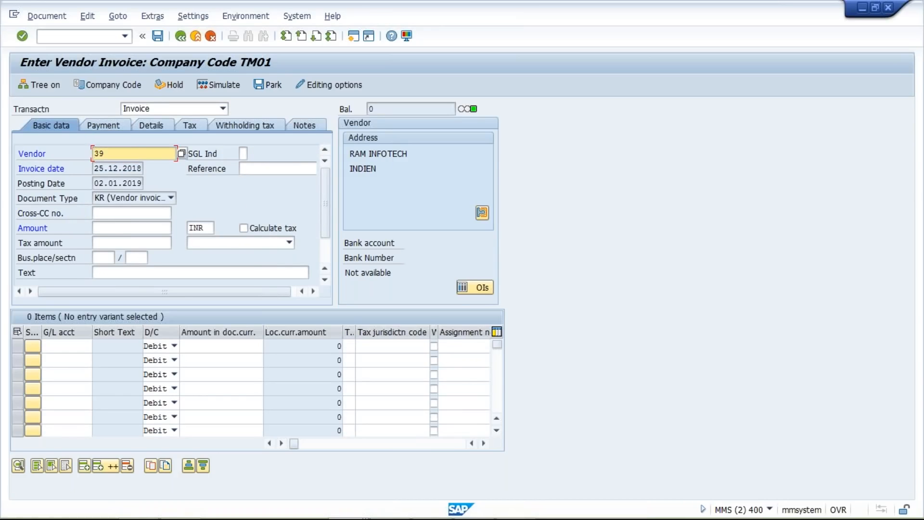
pyautogui.moveTo(95, 183); pyautogui.dragTo(142, 184)
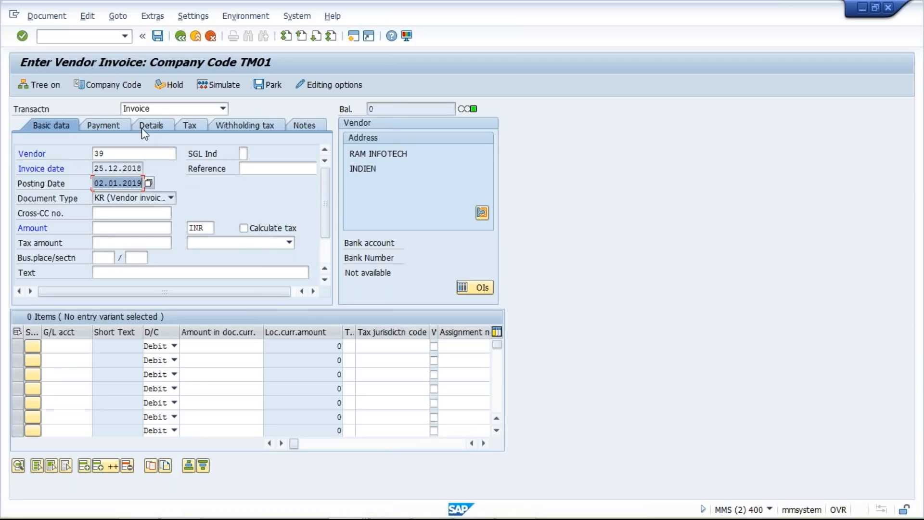
pyautogui.click(120, 125)
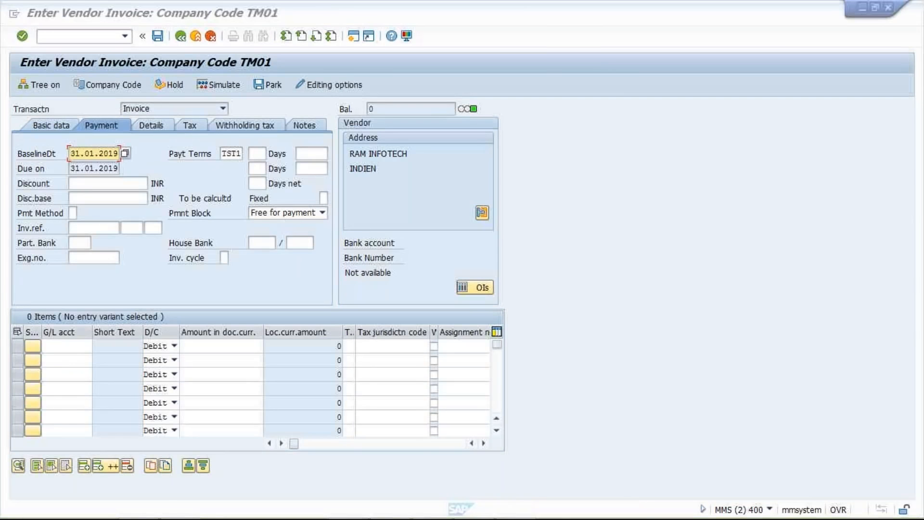
pyautogui.moveTo(12, 163)
pyautogui.mouseDown()
pyautogui.moveTo(136, 164)
pyautogui.moveTo(11, 163)
pyautogui.mouseUp()
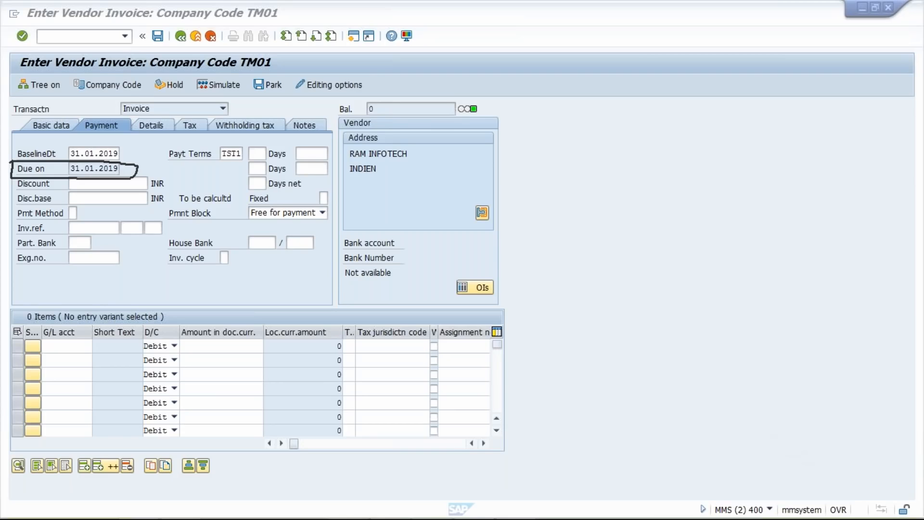
# Step: Review the default baseline date setting of payment term TST1 in its configuration session, and return to the vendor invoice
pyautogui.moveTo(308, 516)
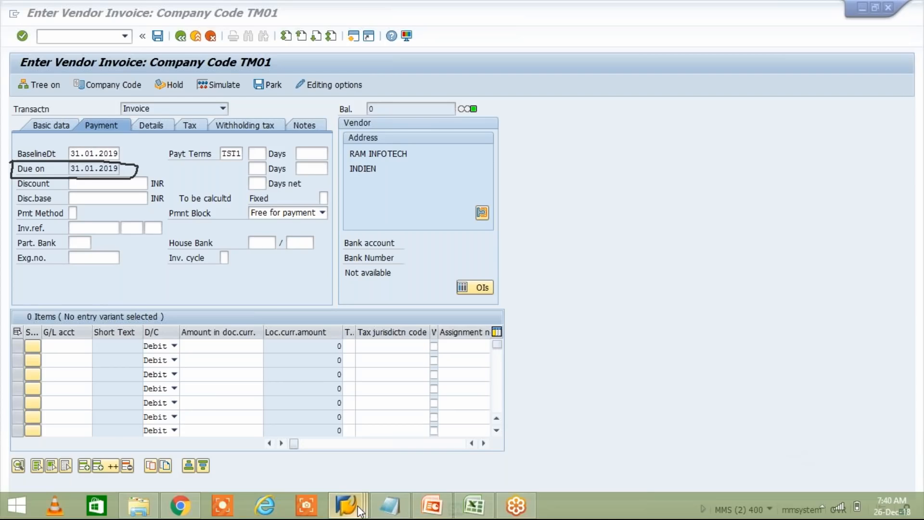
pyautogui.moveTo(360, 510)
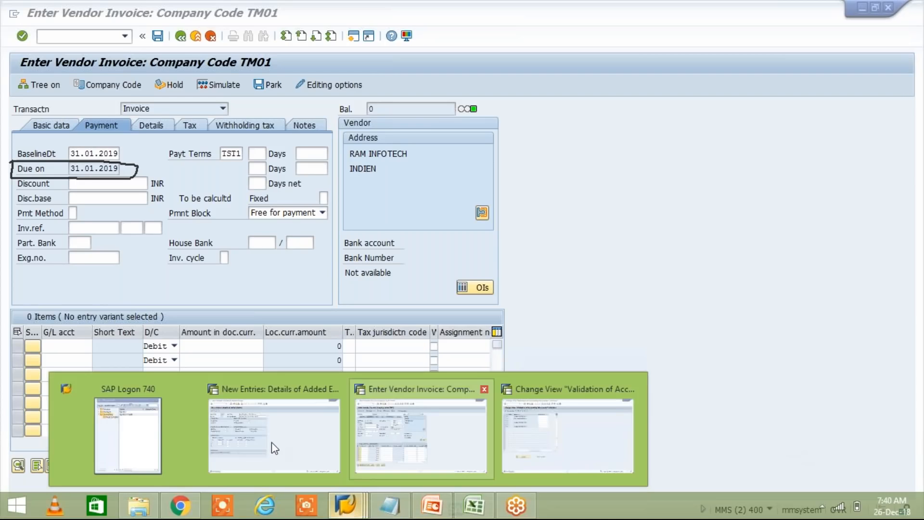
pyautogui.click(272, 442)
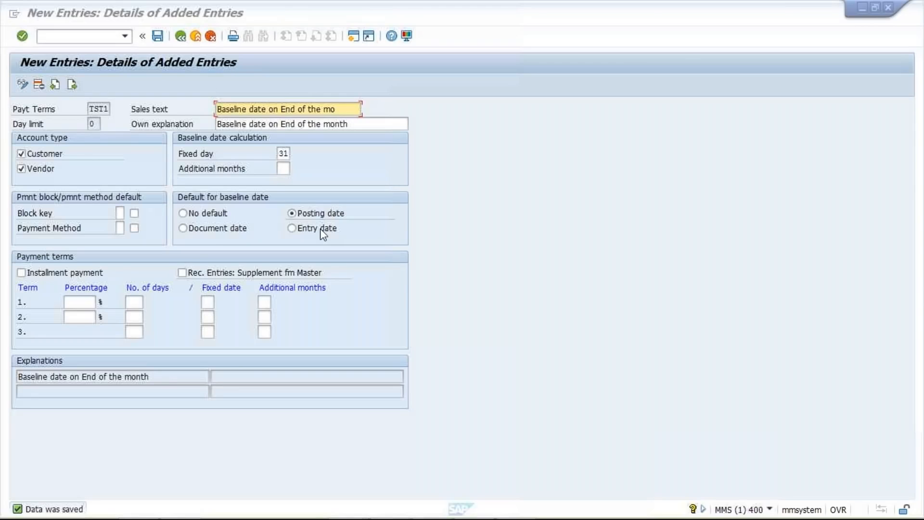
pyautogui.moveTo(371, 504)
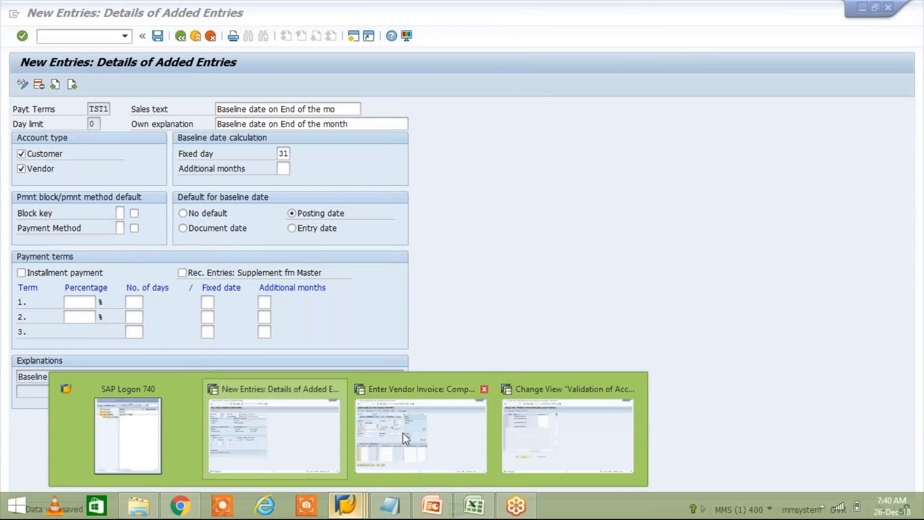
pyautogui.click(403, 433)
# Step: Compare the invoice date in the basic data with the due date in the payment data
pyautogui.click(45, 128)
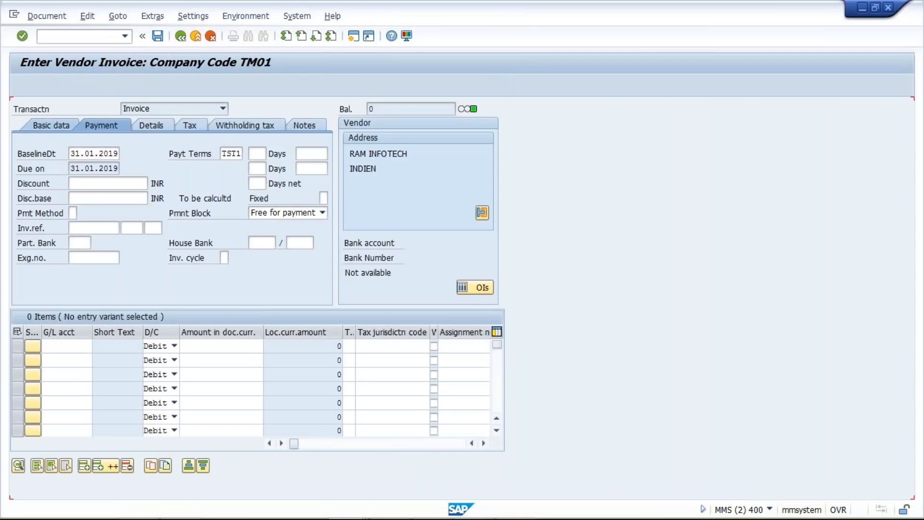
pyautogui.click(96, 170)
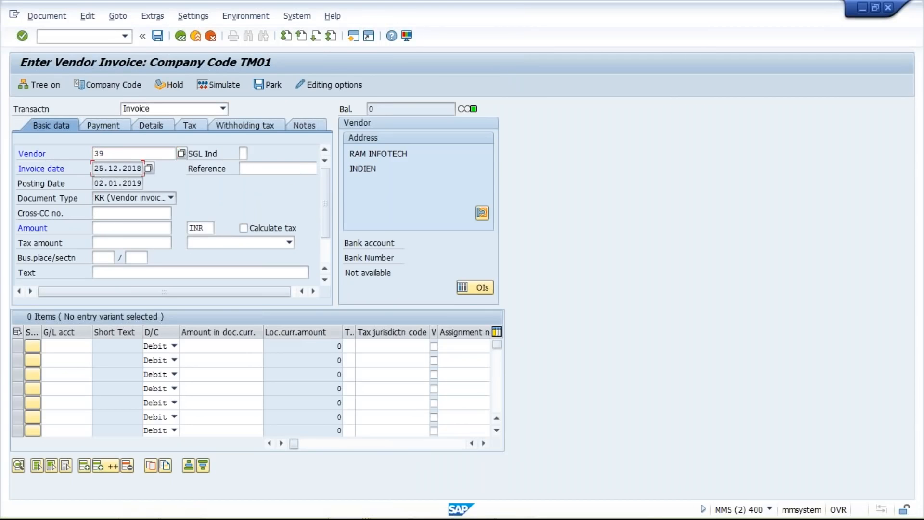
pyautogui.moveTo(128, 170)
pyautogui.mouseDown()
pyautogui.moveTo(87, 176)
pyautogui.moveTo(138, 171)
pyautogui.mouseUp()
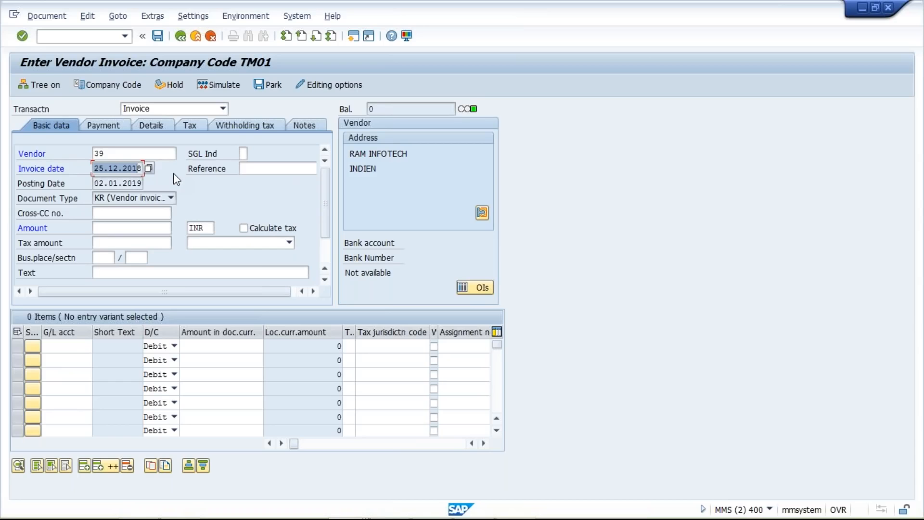
pyautogui.moveTo(145, 170); pyautogui.dragTo(114, 178)
pyautogui.click(96, 171)
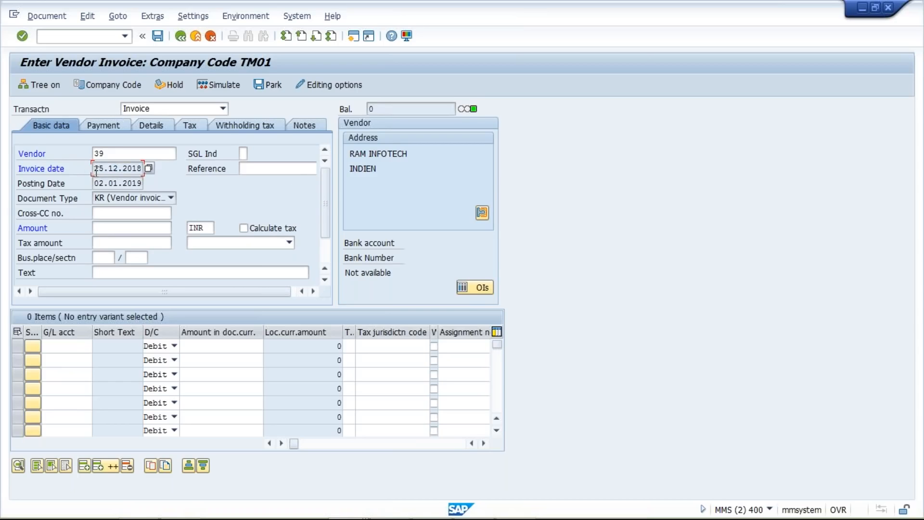
pyautogui.moveTo(95, 171); pyautogui.dragTo(185, 169)
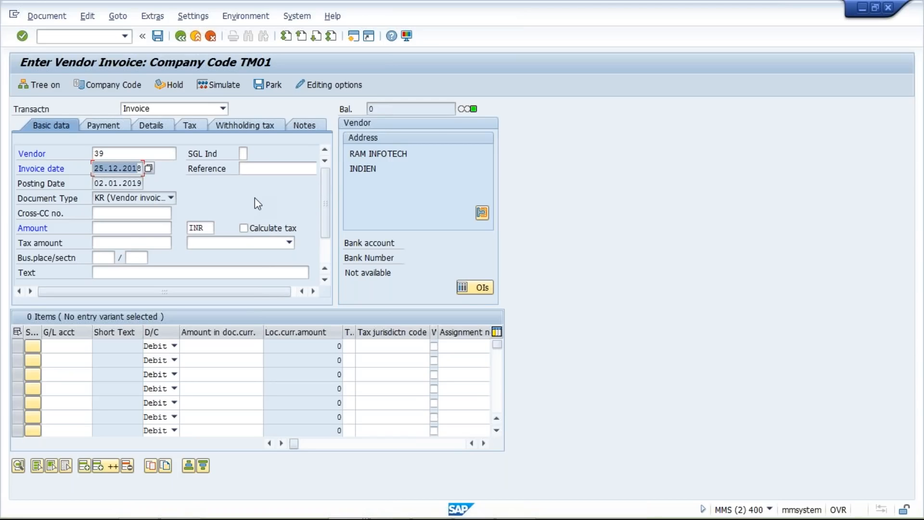
pyautogui.moveTo(255, 197); pyautogui.dragTo(175, 173)
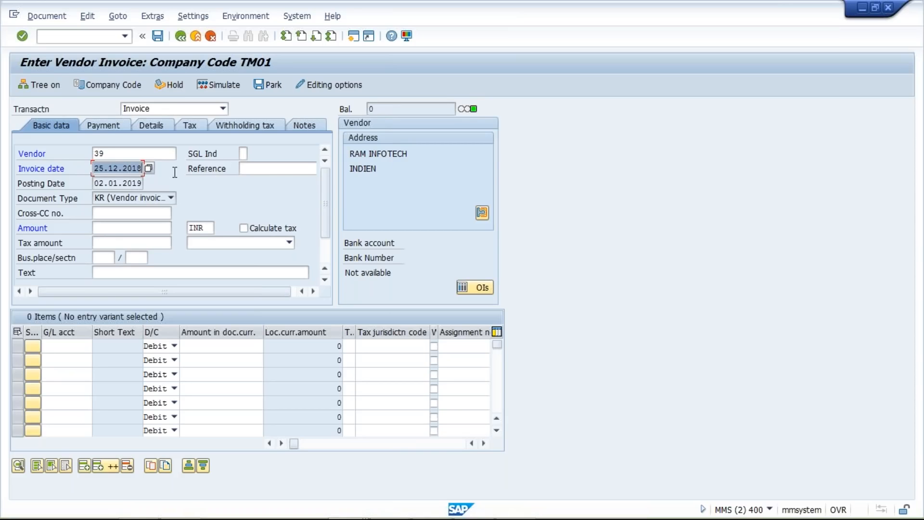
pyautogui.click(105, 125)
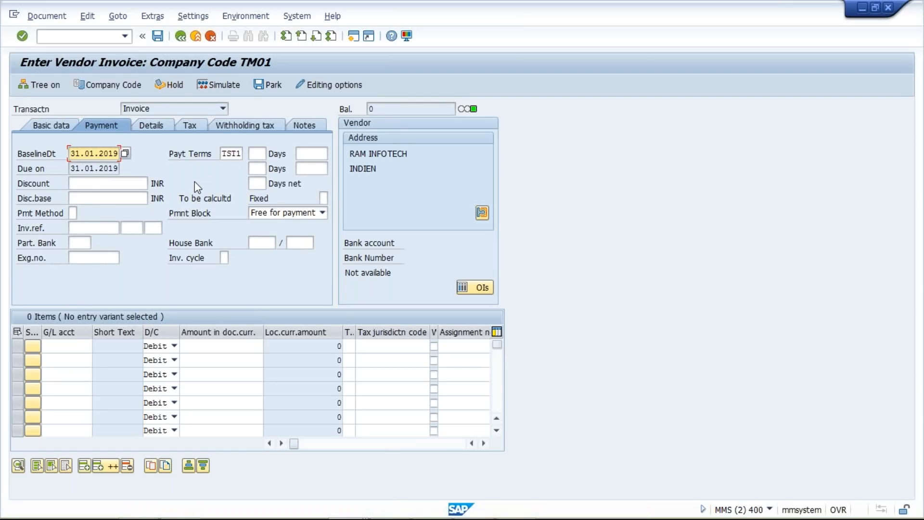
pyautogui.moveTo(73, 168); pyautogui.dragTo(174, 171)
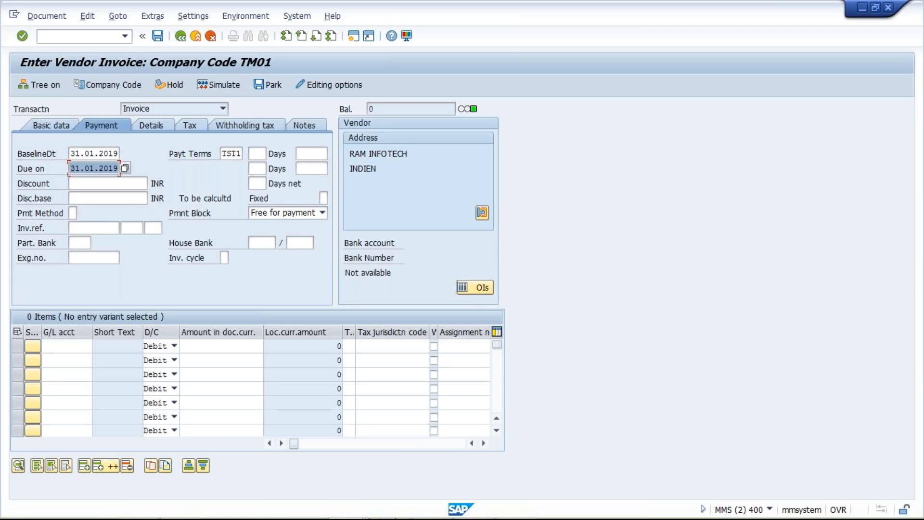
# Step: Switch to the open Excel workbook and look over its worksheet
pyautogui.moveTo(483, 506)
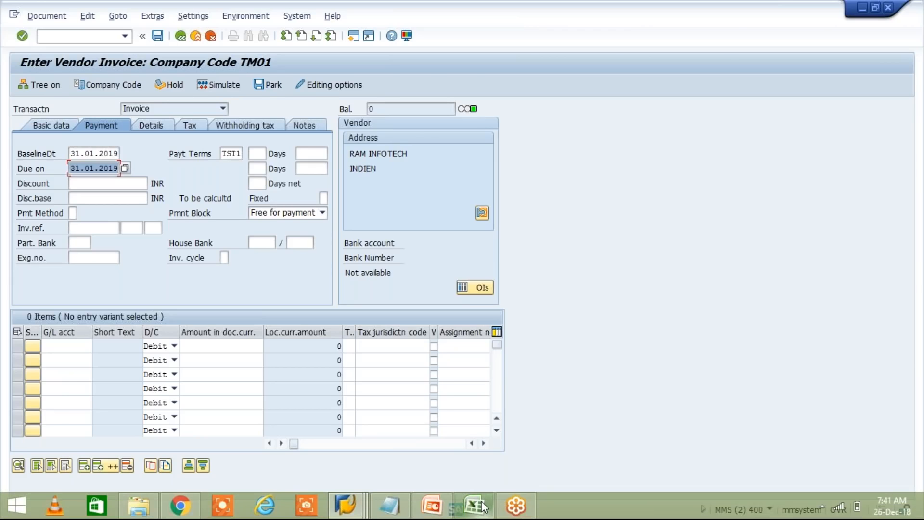
pyautogui.click(483, 505)
pyautogui.click(301, 241)
pyautogui.click(383, 200)
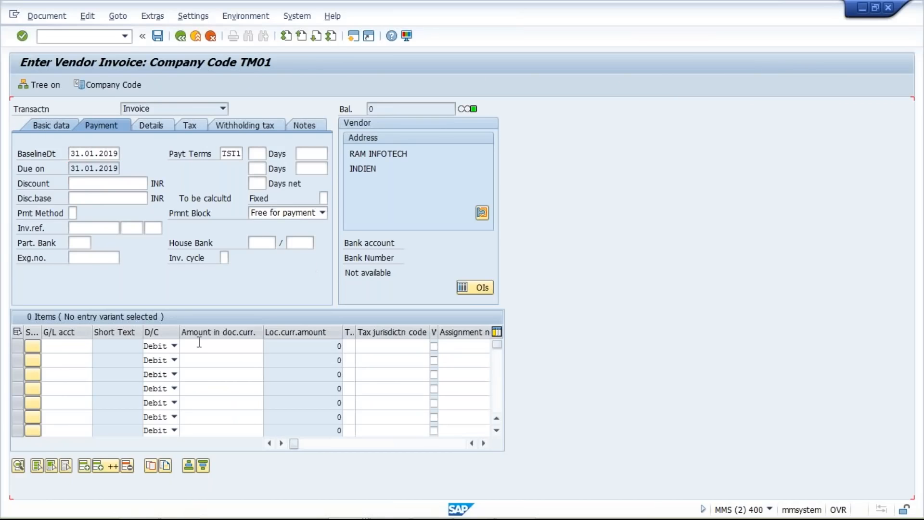
# Step: Restart FB60 in the vendor invoice session to get a blank entry screen for company code TM01
pyautogui.click(124, 36)
pyautogui.click(118, 50)
pyautogui.press('Return')
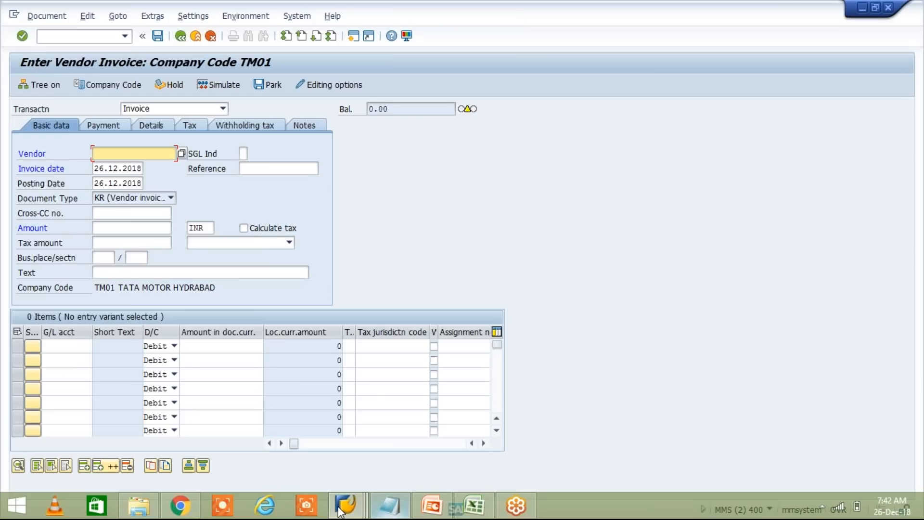
# Step: Review the explanation text of payment term TST1 in its configuration session, and return to the vendor invoice
pyautogui.click(347, 506)
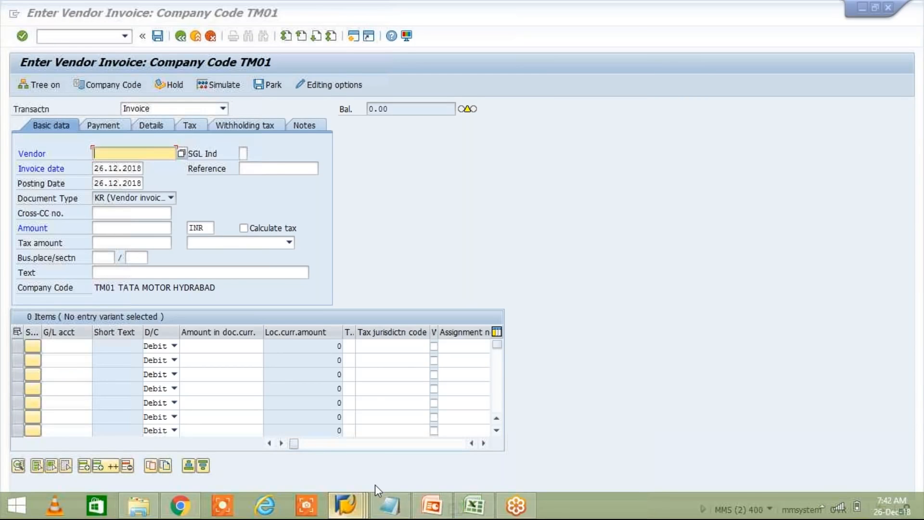
pyautogui.click(289, 433)
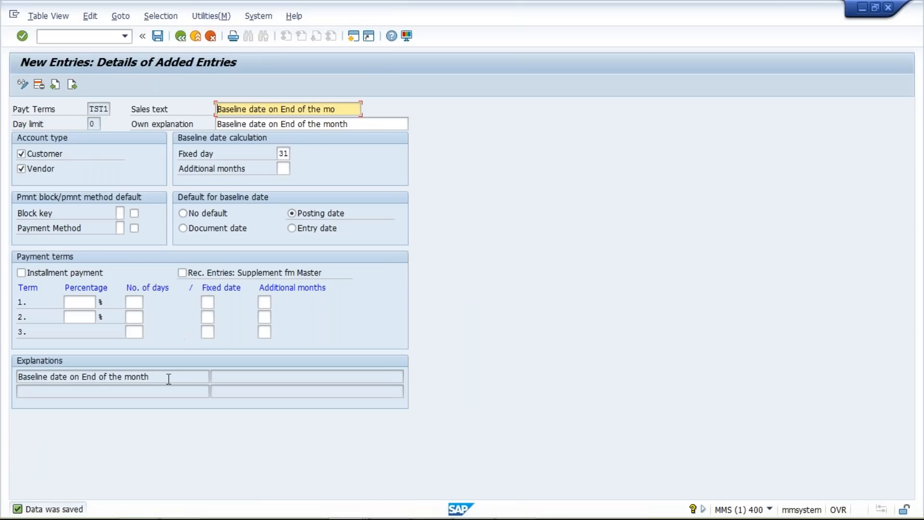
pyautogui.moveTo(149, 378); pyautogui.dragTo(70, 377)
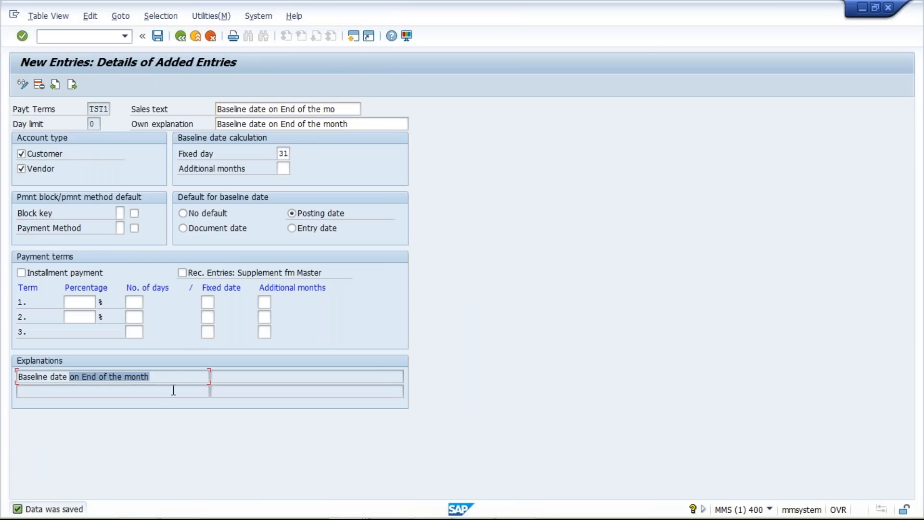
pyautogui.hotkey('alt', 'Tab')
# Step: Enter the vendor number in the invoice and set both the invoice date and posting date to 16.02.2019
pyautogui.click(99, 154)
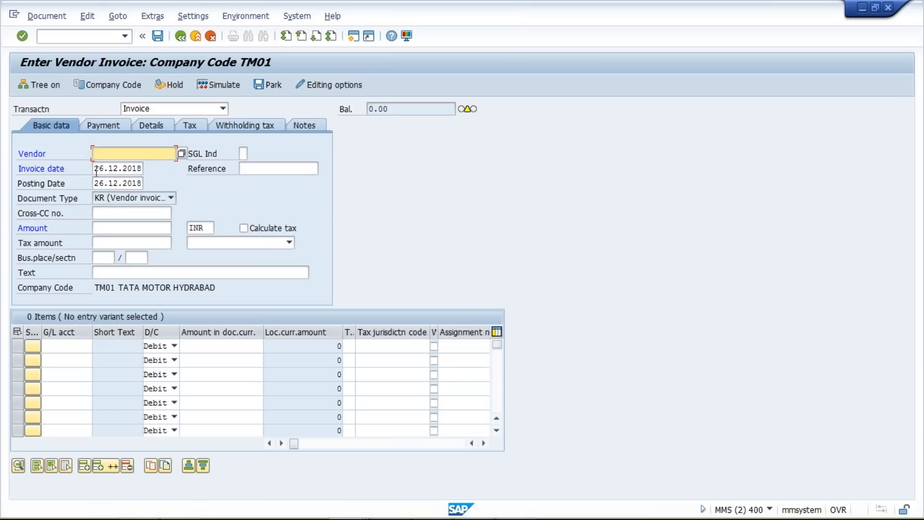
pyautogui.click(120, 170)
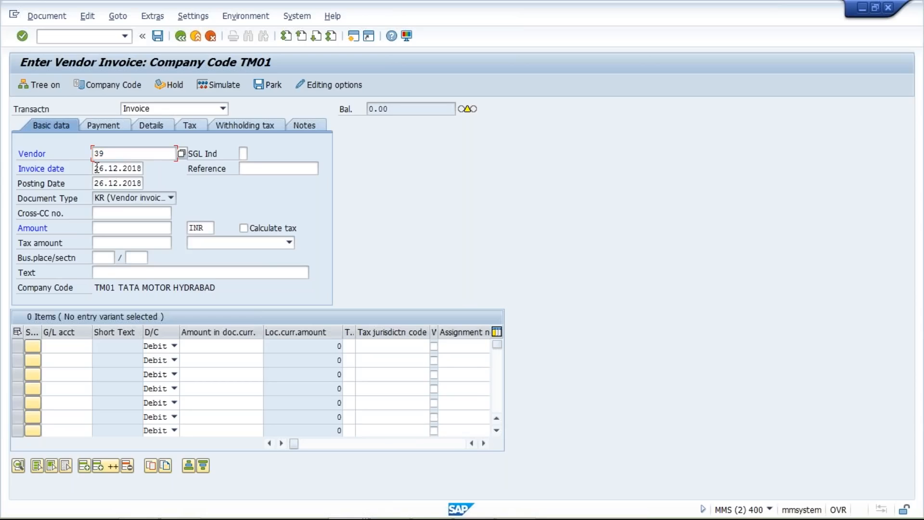
pyautogui.press('Tab')
pyautogui.press('BackSpace')
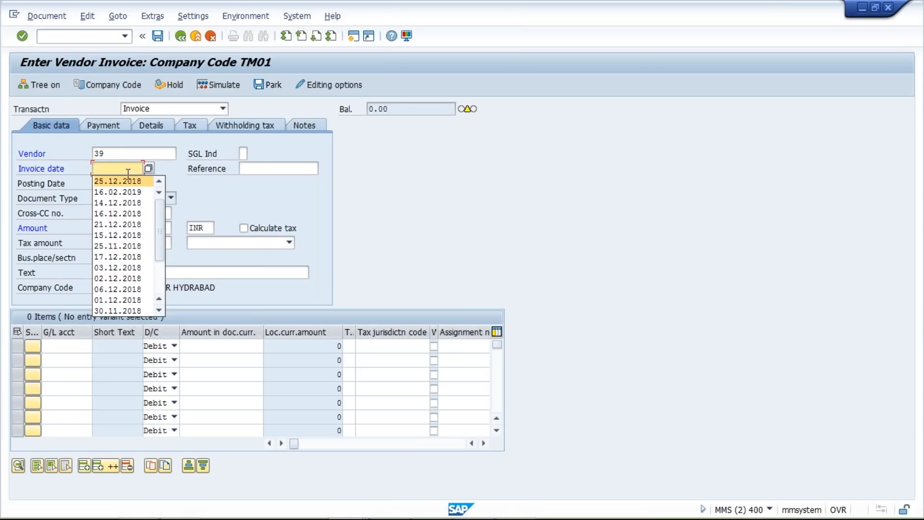
pyautogui.click(114, 192)
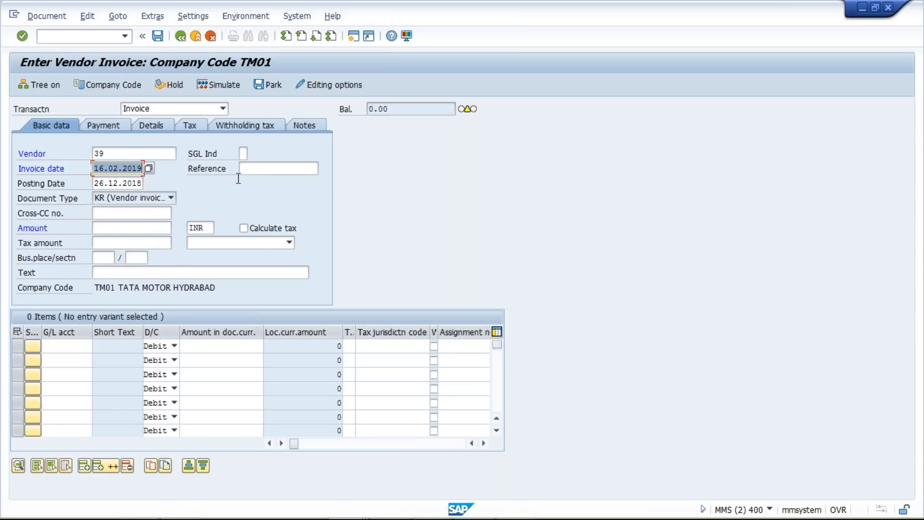
pyautogui.doubleClick(97, 183)
pyautogui.write('16.02.2019')
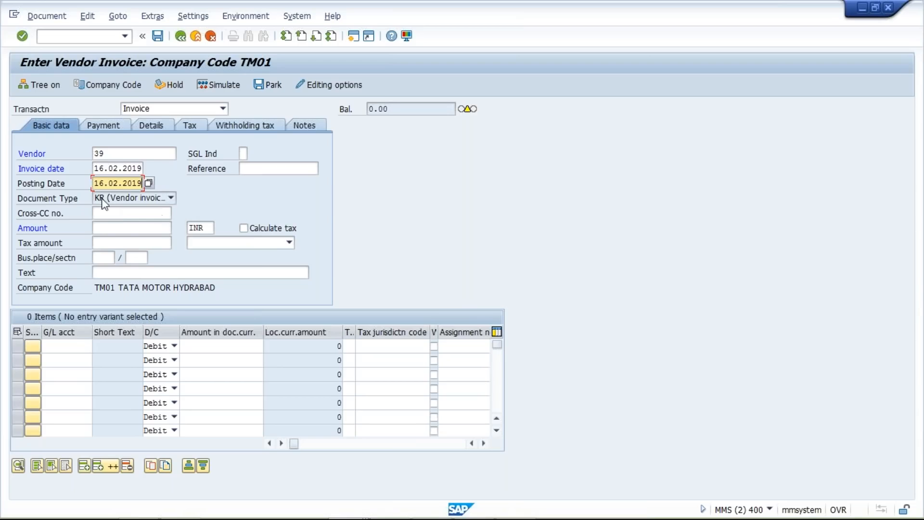
# Step: Apply payment term TST1 in the invoice's payment data and accept the warnings
pyautogui.click(105, 124)
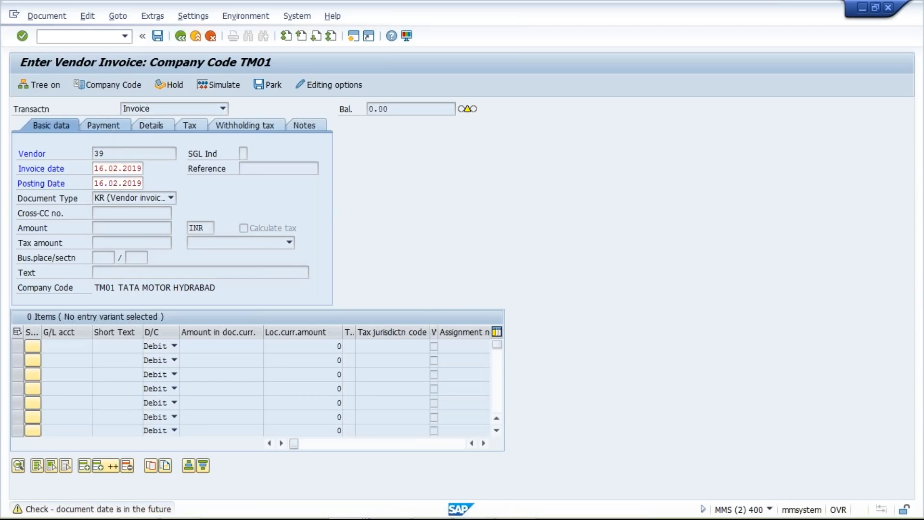
pyautogui.press('Return')
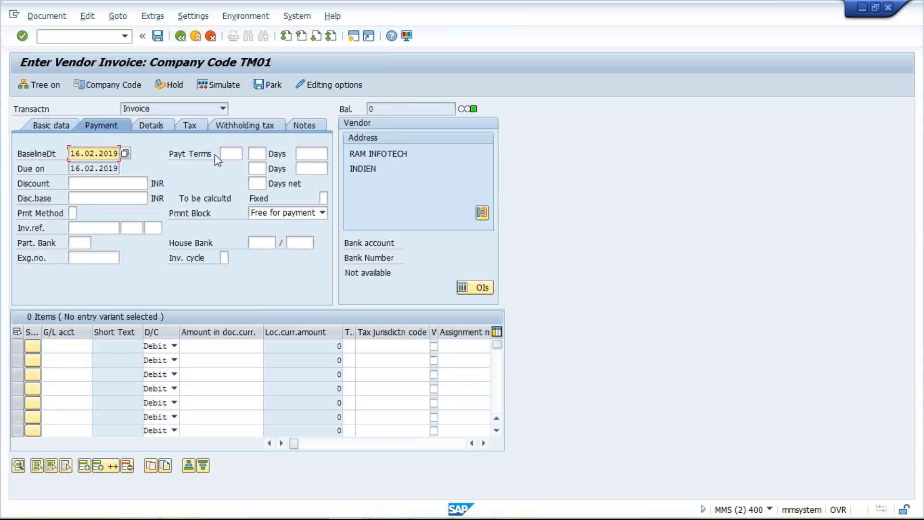
pyautogui.click(226, 153)
pyautogui.click(239, 166)
pyautogui.press('Return')
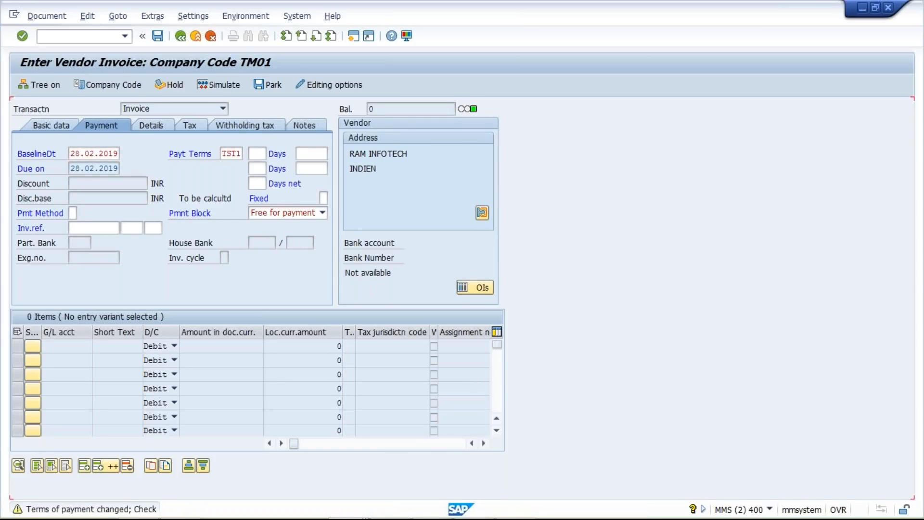
pyautogui.press('Return')
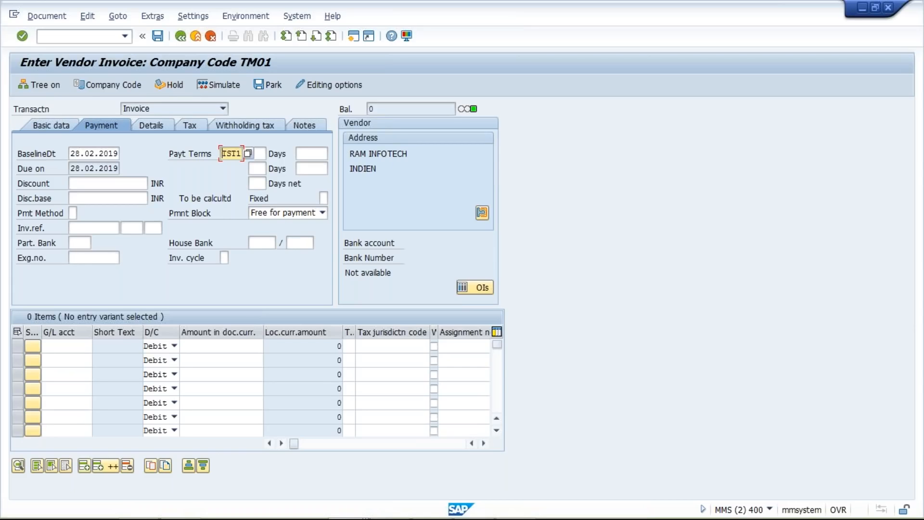
# Step: Check the invoice's basic data dates, and inspect the day limit of payment term TST1 in its configuration session
pyautogui.click(55, 125)
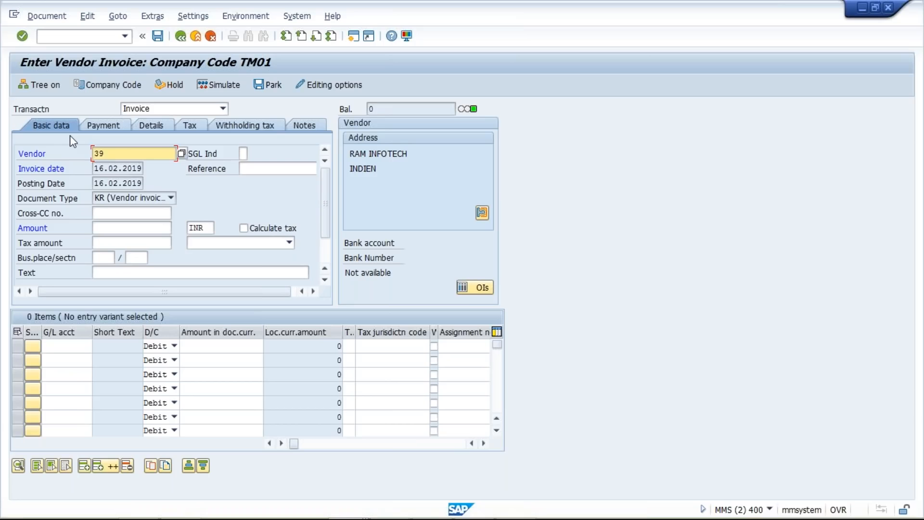
pyautogui.moveTo(367, 517)
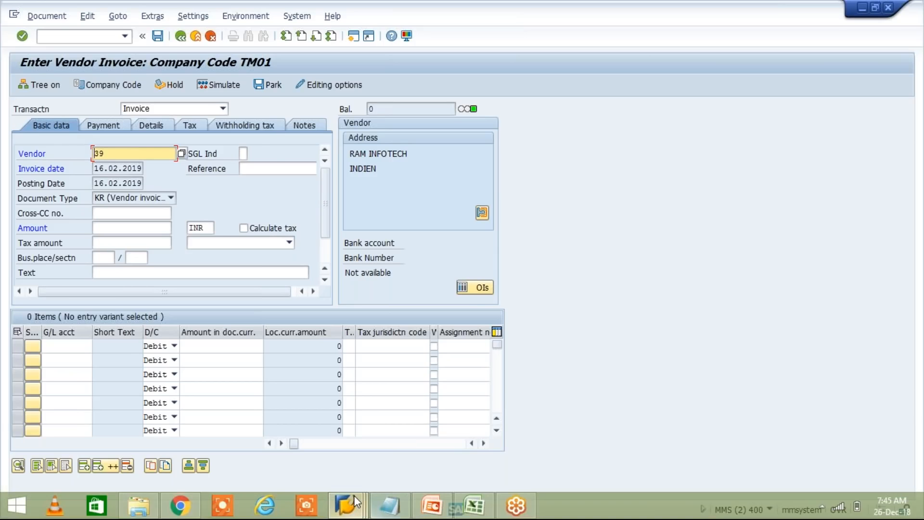
pyautogui.click(354, 496)
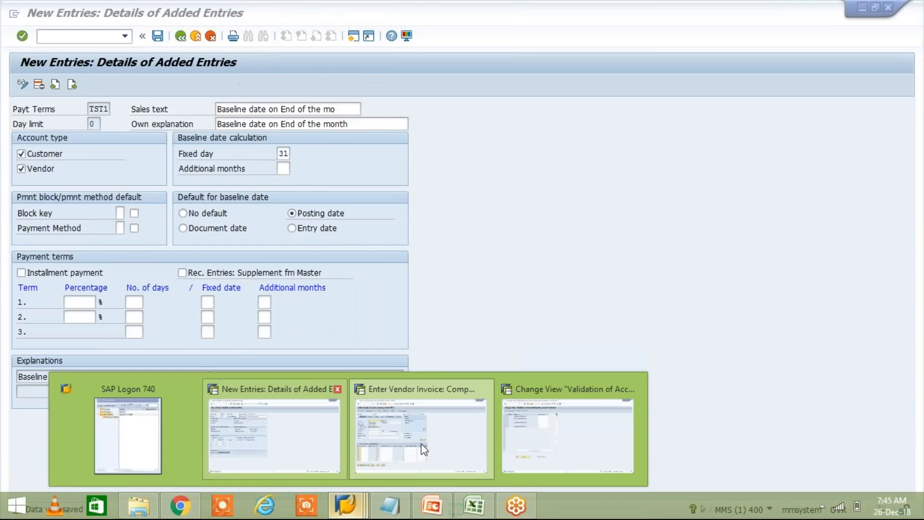
pyautogui.click(303, 448)
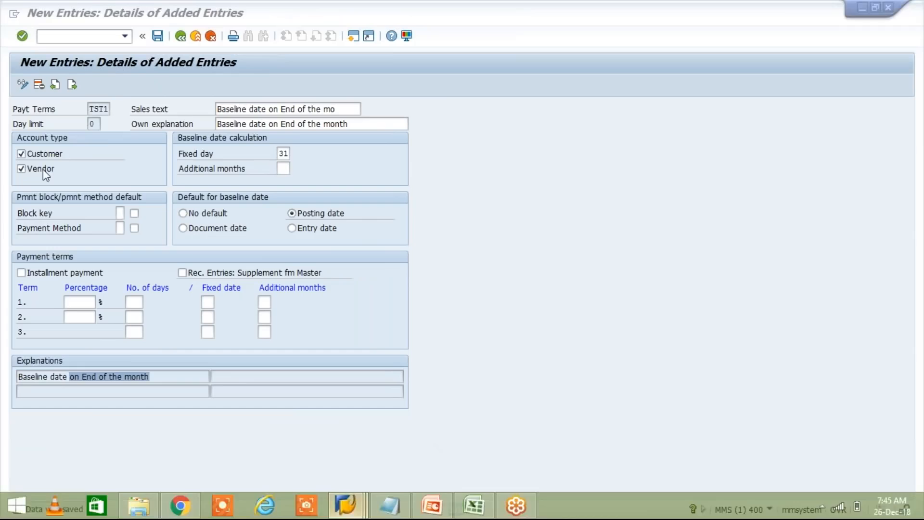
pyautogui.click(91, 124)
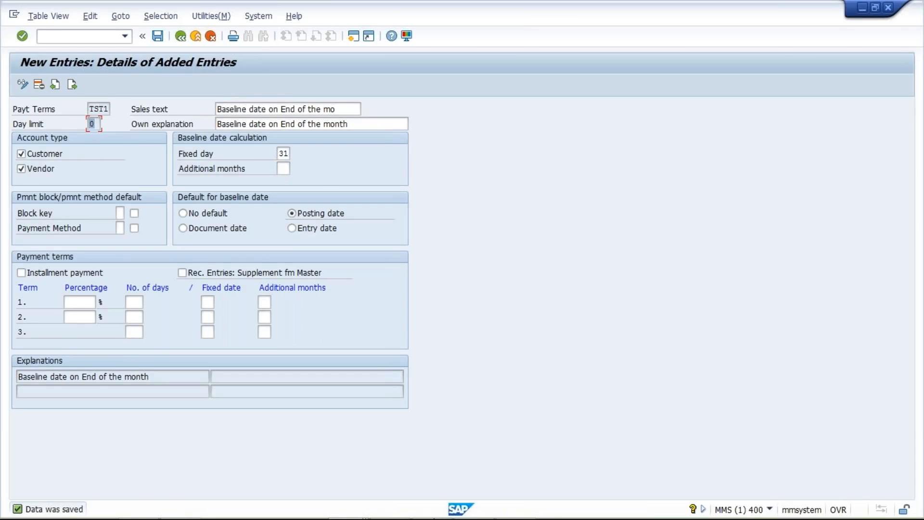
# Step: Switch to the Excel workbook and enter FEB in cell I7 below JAN
pyautogui.click(98, 503)
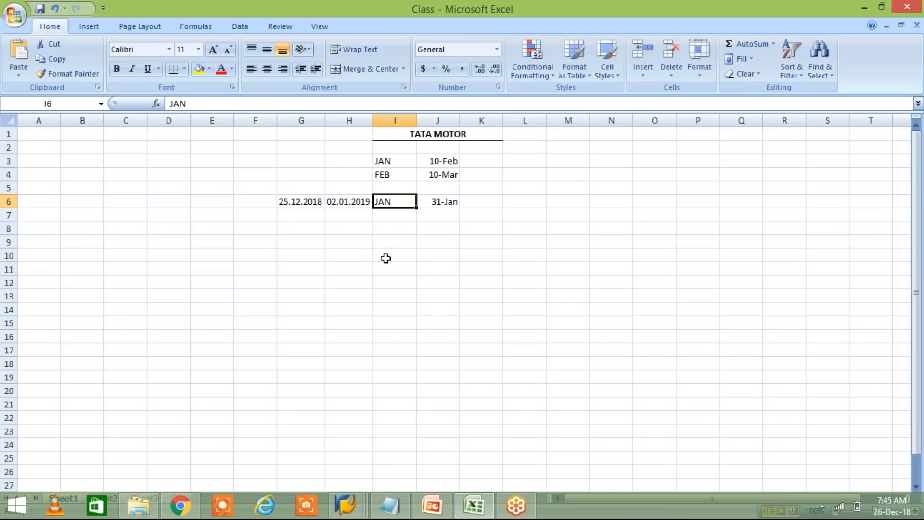
pyautogui.click(401, 202)
pyautogui.press('Return')
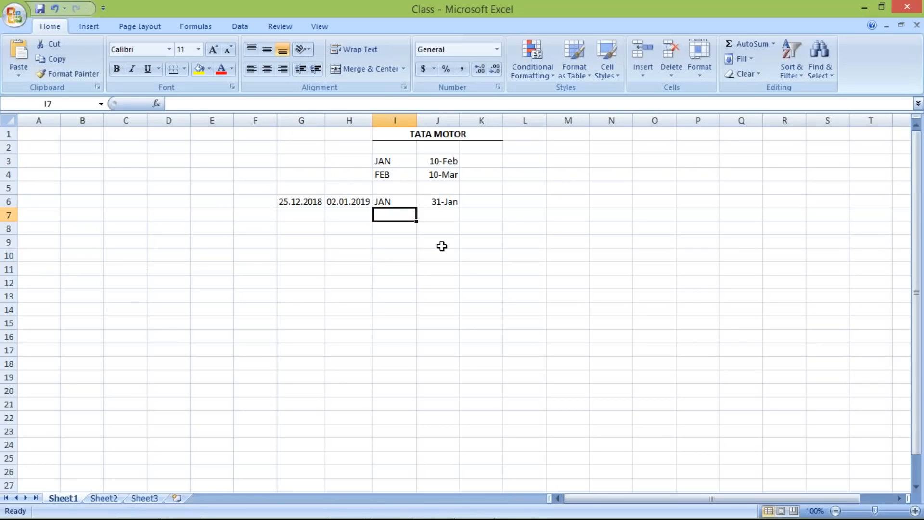
pyautogui.write('FEB')
pyautogui.press('Tab')
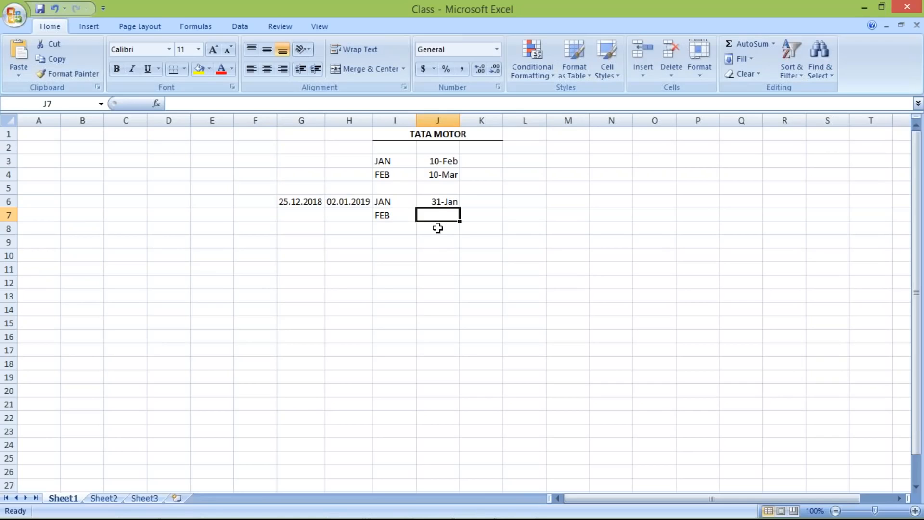
# Step: Fill cell J7 from the date above and change it to 28-02-2018
pyautogui.hotkey('ctrl', 'd')
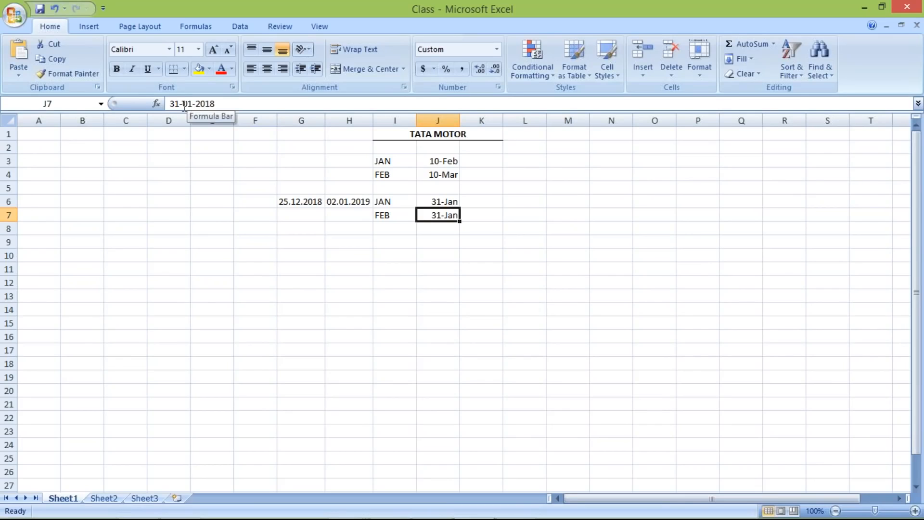
pyautogui.moveTo(179, 105); pyautogui.dragTo(175, 105)
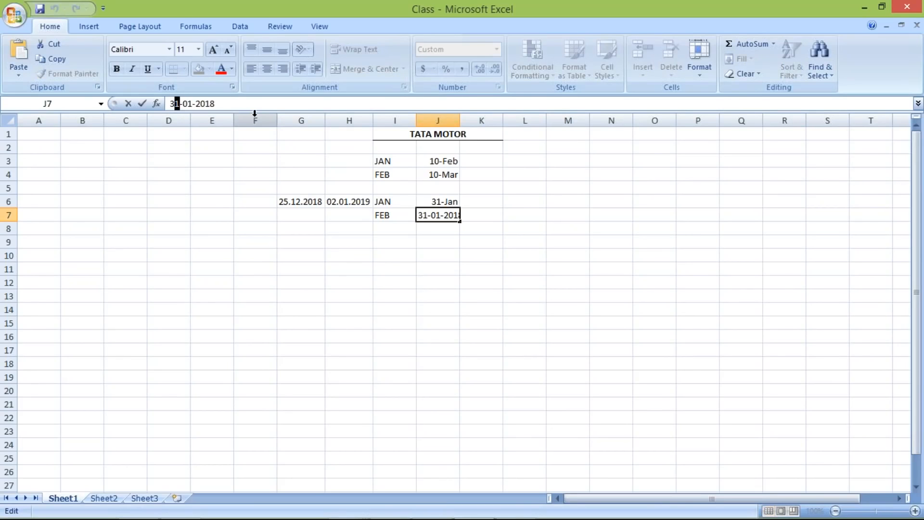
pyautogui.click(192, 103)
pyautogui.press('BackSpace')
pyautogui.write('2')
pyautogui.click(394, 228)
pyautogui.click(433, 215)
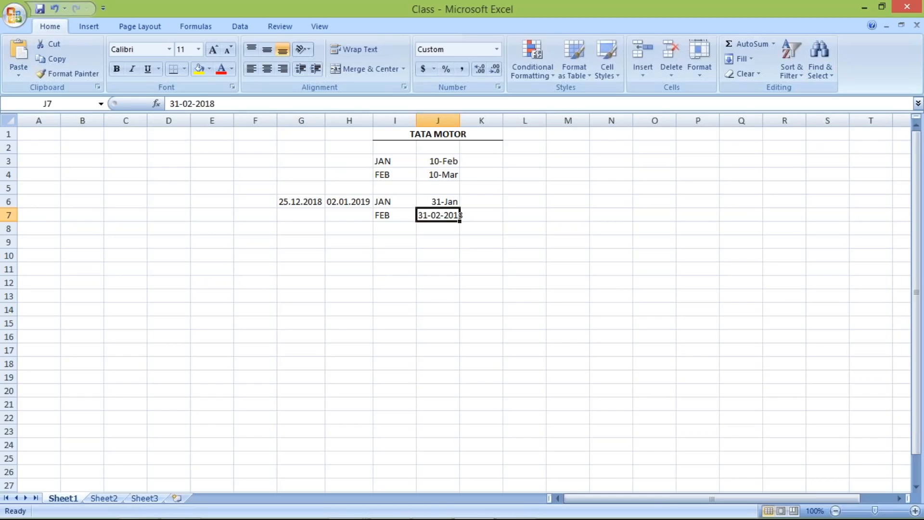
pyautogui.click(179, 103)
pyautogui.press('BackSpace')
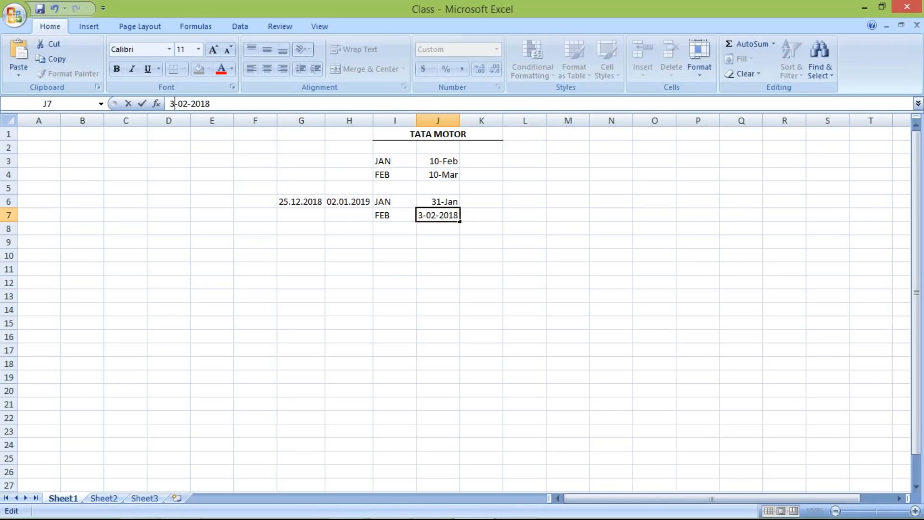
pyautogui.press('BackSpace')
pyautogui.write('28')
pyautogui.press('Return')
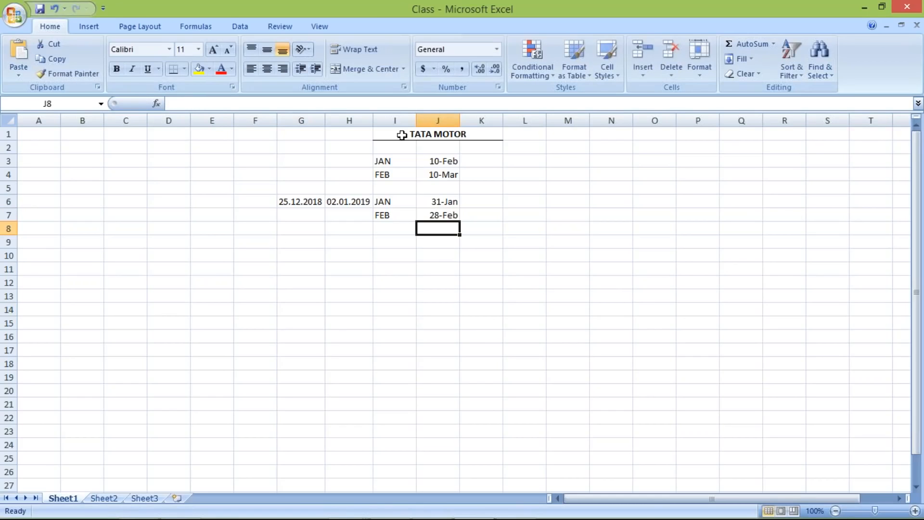
# Step: Compare the January and February month-end dates in rows 6 and 7
pyautogui.click(378, 214)
pyautogui.click(407, 199)
pyautogui.click(433, 200)
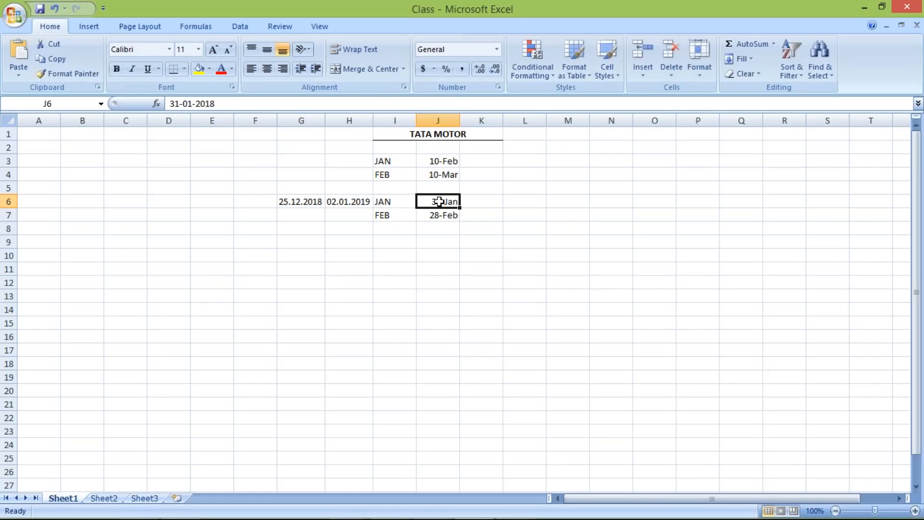
pyautogui.click(398, 216)
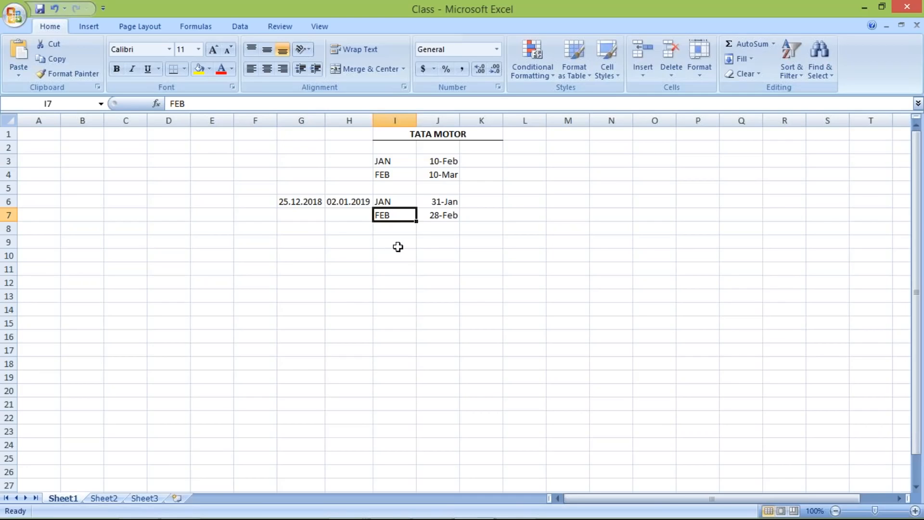
# Step: Enter a date range in row 9, with 01.01.2019 in G9 and 15.01.2019 in H9
pyautogui.click(290, 240)
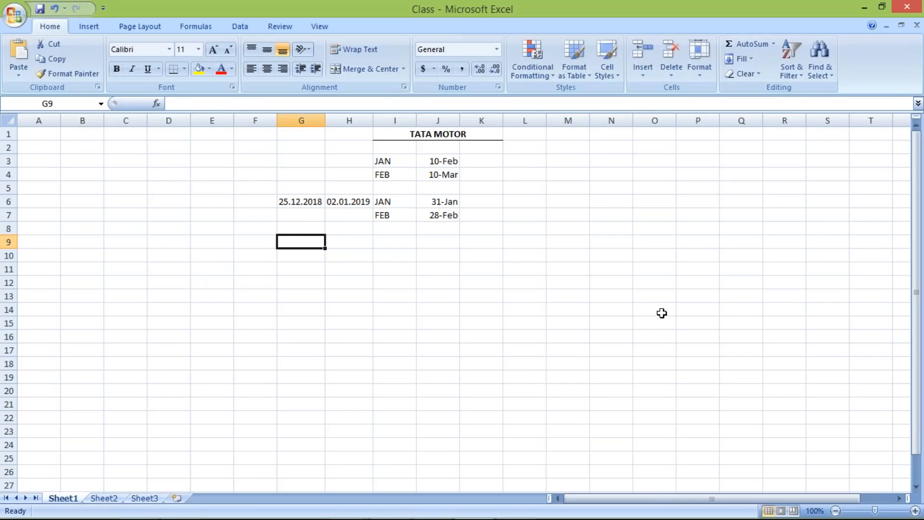
pyautogui.write('0')
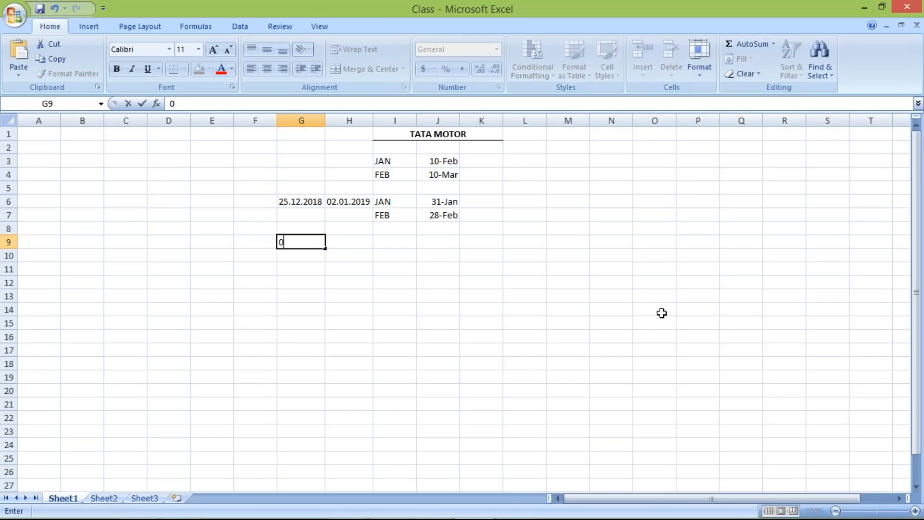
pyautogui.write('1.01.2019')
pyautogui.press('Tab')
pyautogui.write('15.01.2019')
pyautogui.press('Tab')
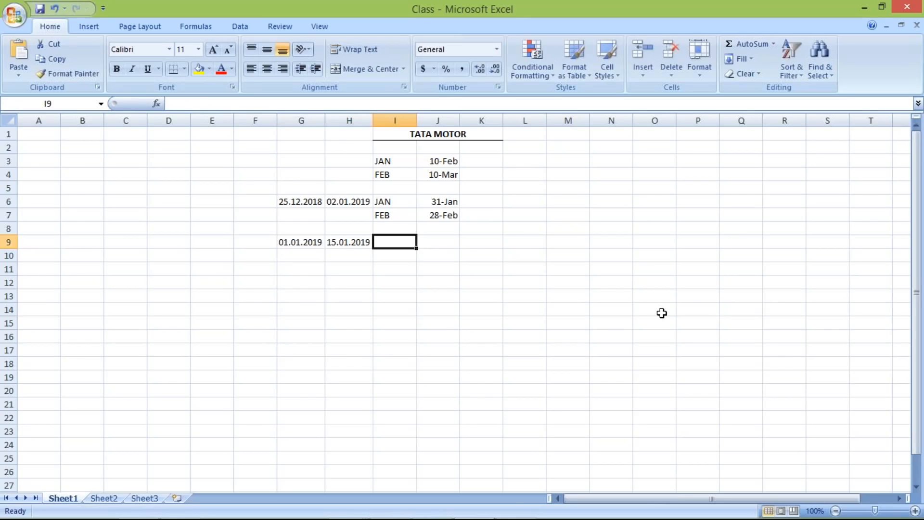
# Step: Copy the end date from H9 into cell I9 and end the copy mode
pyautogui.click(343, 239)
pyautogui.hotkey('ctrl', 'c')
pyautogui.click(396, 241)
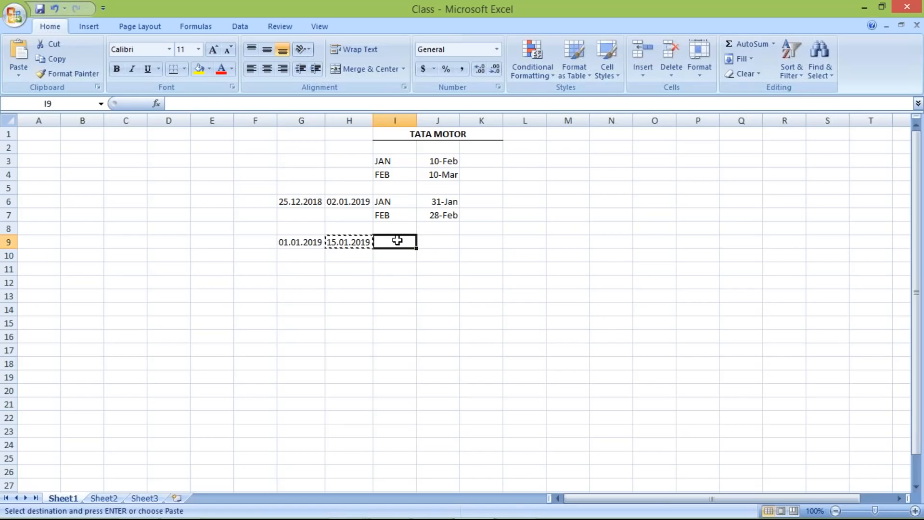
pyautogui.hotkey('ctrl', 'v')
pyautogui.click(352, 268)
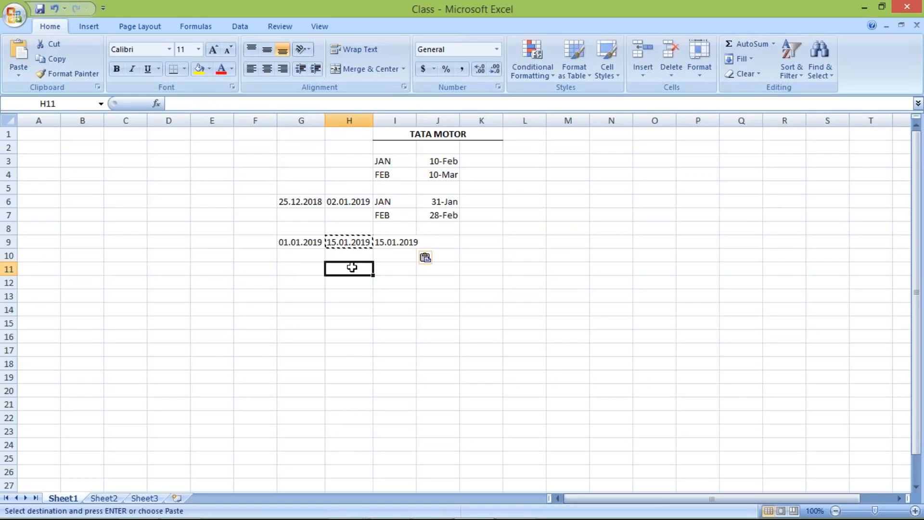
pyautogui.press('Escape')
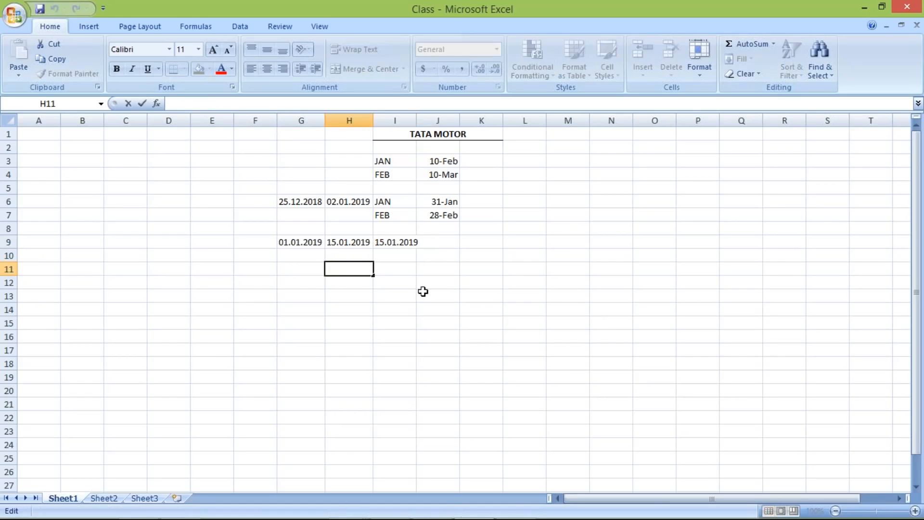
# Step: Compare the date range in G9:H9 with the baseline date in I9
pyautogui.moveTo(303, 242); pyautogui.dragTo(362, 242)
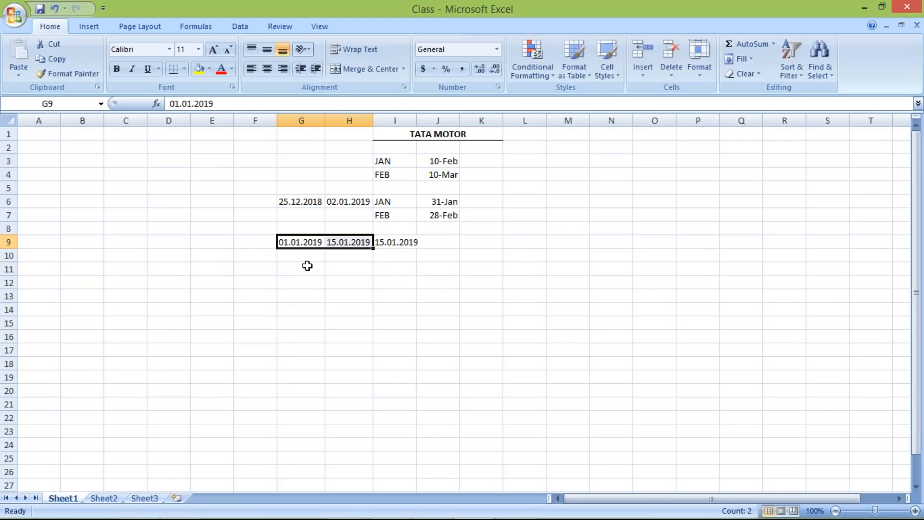
pyautogui.click(347, 262)
pyautogui.moveTo(305, 242); pyautogui.dragTo(348, 243)
pyautogui.click(412, 241)
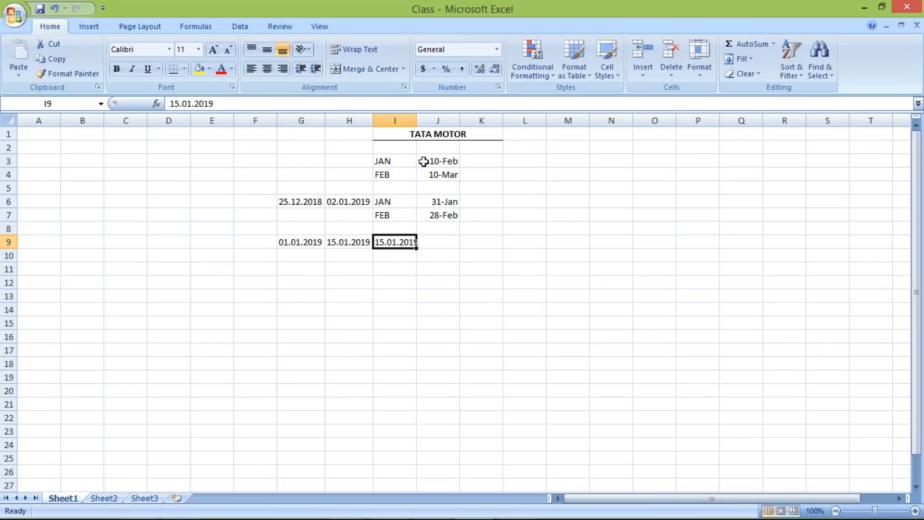
# Step: Widen column I to fit its date and review the date range and baseline date in row 9
pyautogui.moveTo(417, 121)
pyautogui.mouseDown()
pyautogui.moveTo(428, 121)
pyautogui.moveTo(419, 121)
pyautogui.mouseUp()
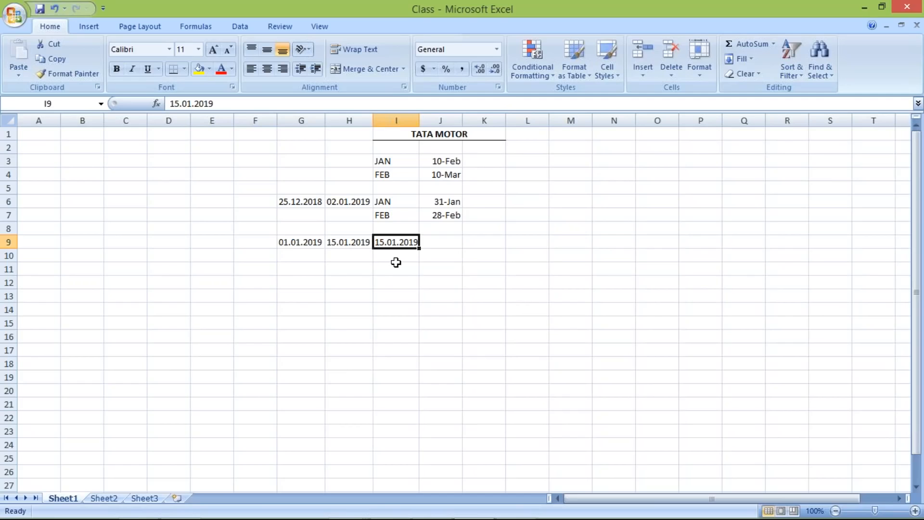
pyautogui.moveTo(301, 243); pyautogui.dragTo(346, 243)
pyautogui.click(406, 242)
# Step: Enter the second half-month date range in row 10, with 16.01.2019 in G10 and 31.01.2019 in H10
pyautogui.click(284, 253)
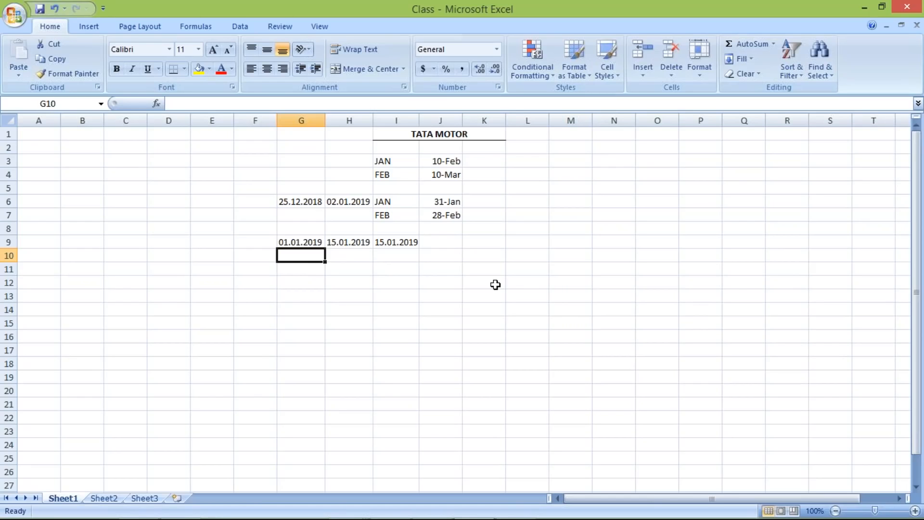
pyautogui.write('16')
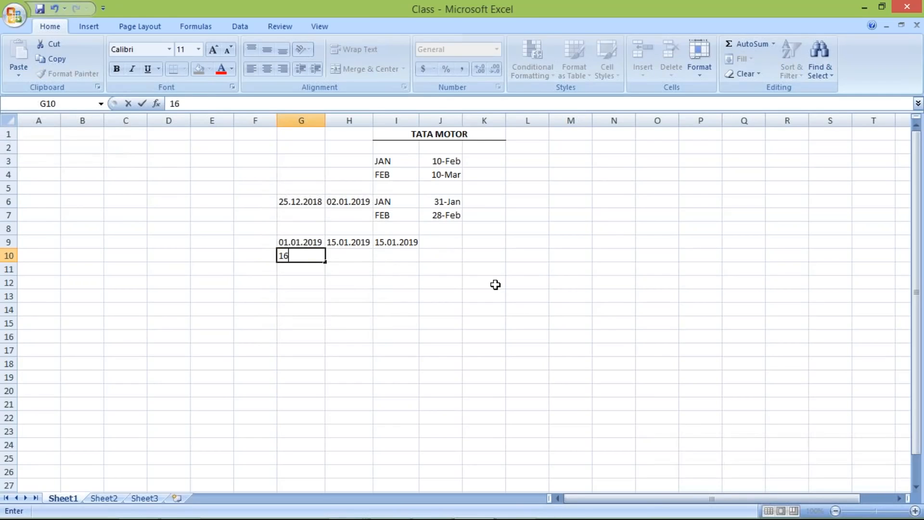
pyautogui.write('.01.2019')
pyautogui.press('Tab')
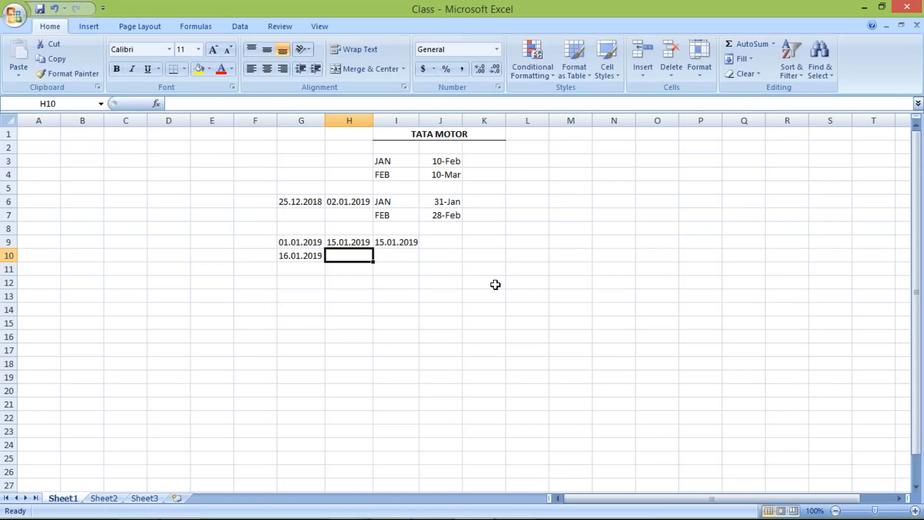
pyautogui.write('31.')
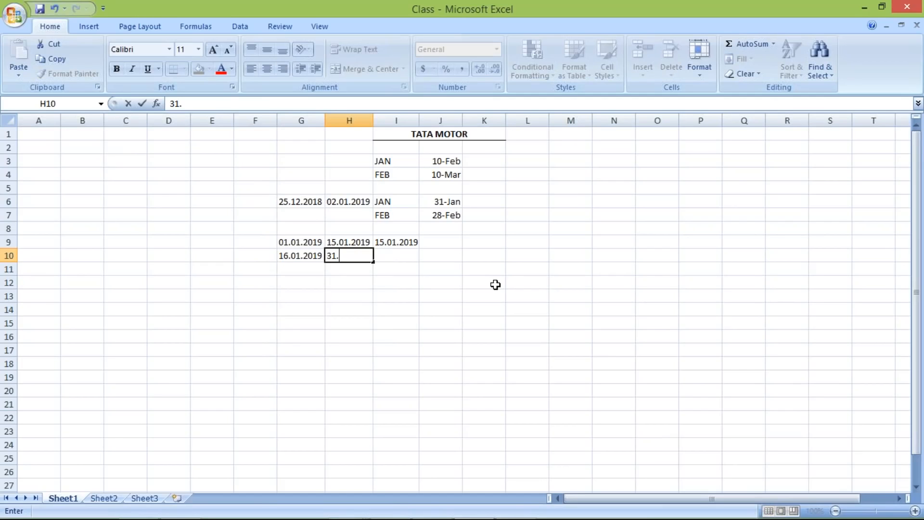
pyautogui.write('01.2019')
pyautogui.press('Return')
# Step: Enter the baseline date 31.01.2019 in I10 and fit column I to its contents
pyautogui.click(385, 253)
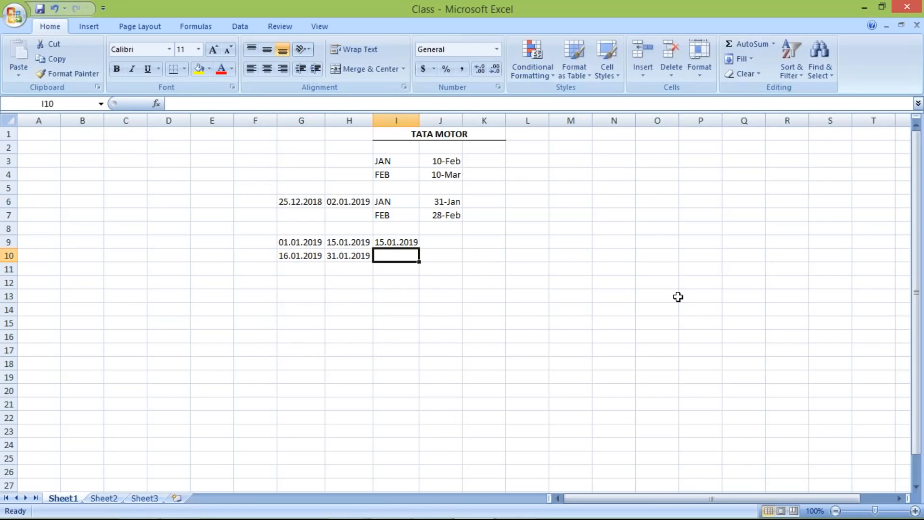
pyautogui.write('31')
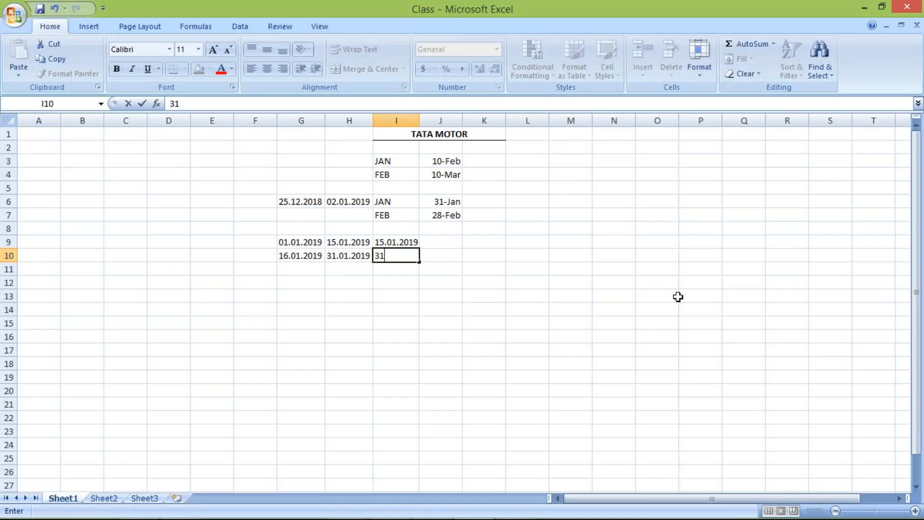
pyautogui.write('.01.2019')
pyautogui.press('Return')
pyautogui.click(384, 254)
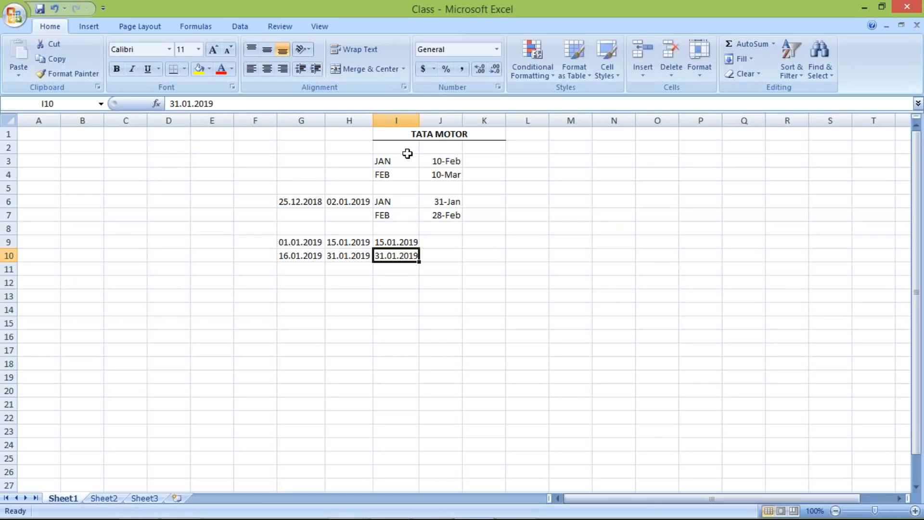
pyautogui.doubleClick(417, 121)
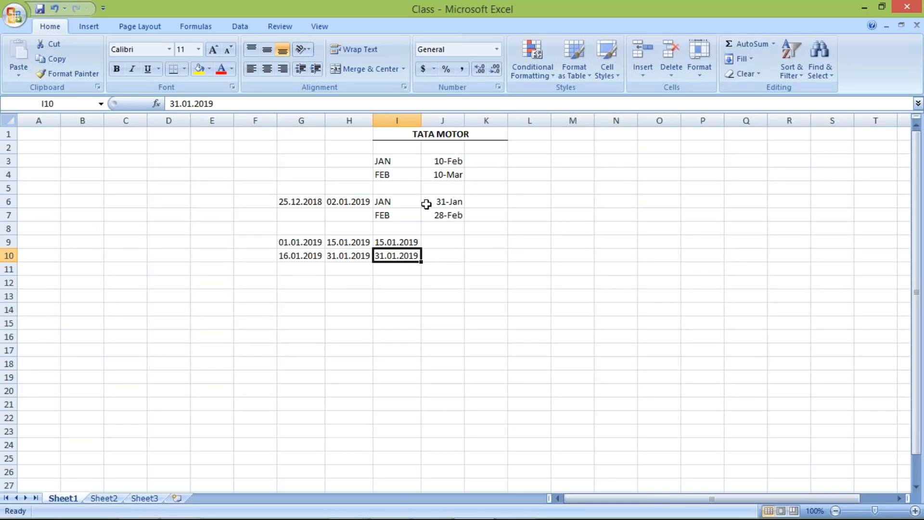
# Step: Compare the January month-end entry in row 6 with the half-month date range in G9:H9
pyautogui.moveTo(397, 201); pyautogui.dragTo(440, 201)
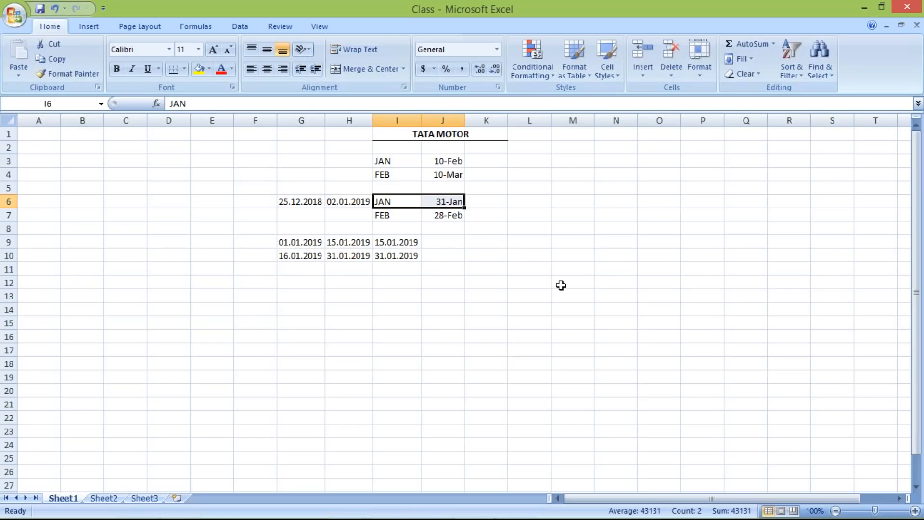
pyautogui.click(392, 203)
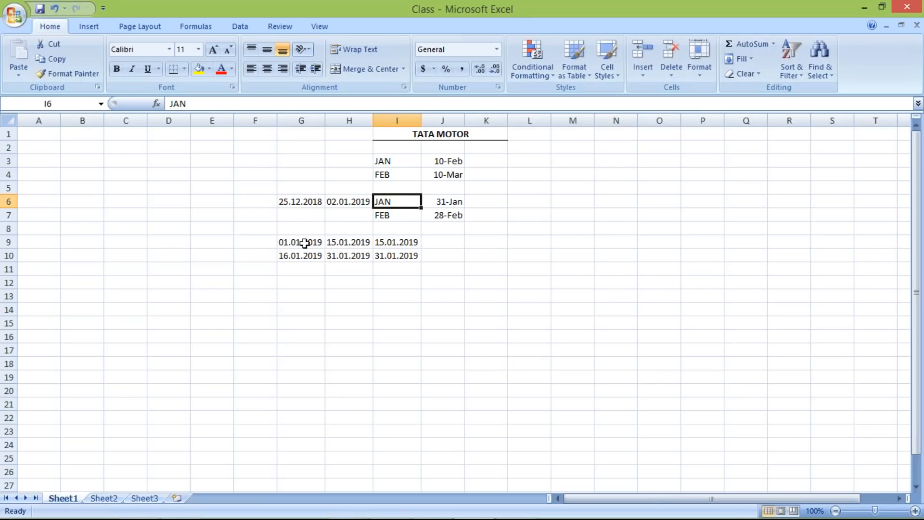
pyautogui.moveTo(305, 243); pyautogui.dragTo(349, 243)
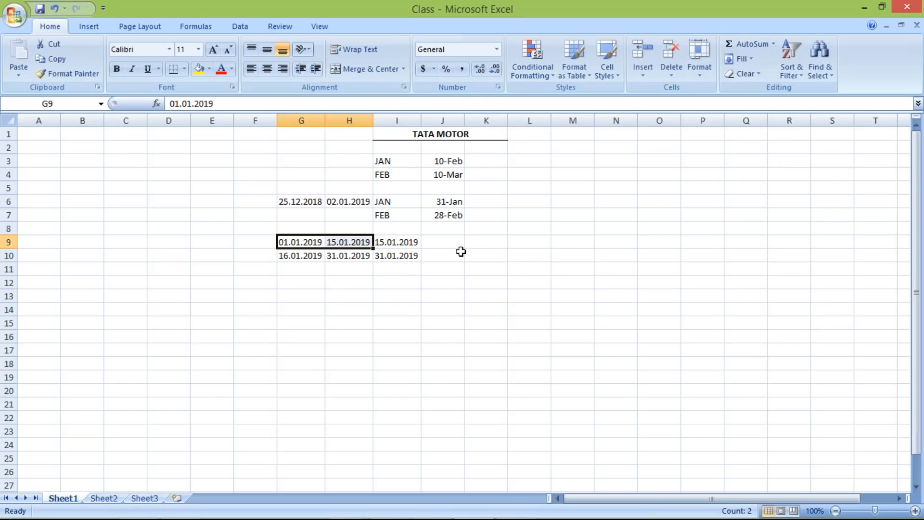
# Step: Enter the payment term TST2 in J9 and J10 and centre both cells
pyautogui.click(457, 244)
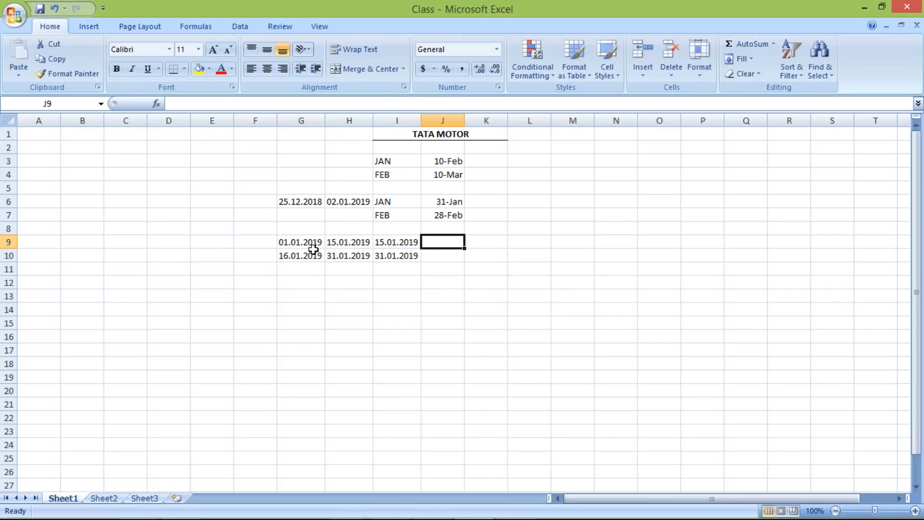
pyautogui.write('T')
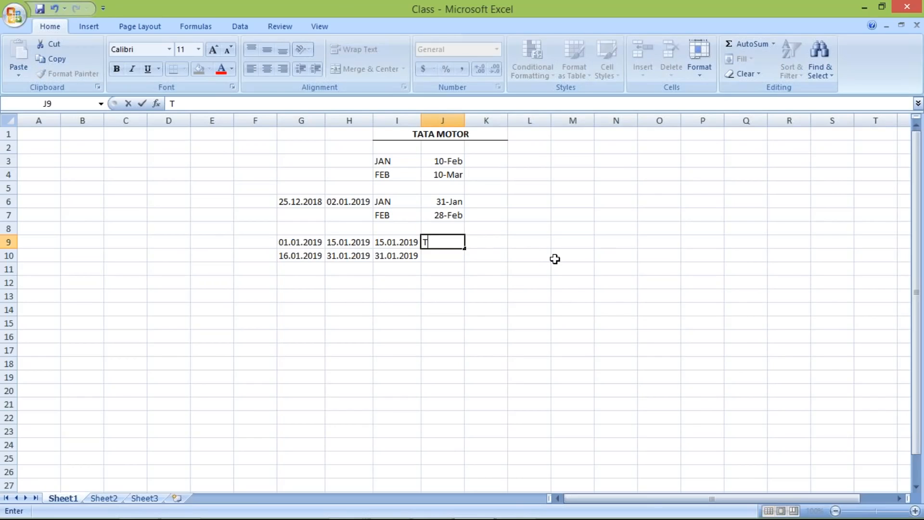
pyautogui.write('ST2')
pyautogui.press('Return')
pyautogui.write('TST2')
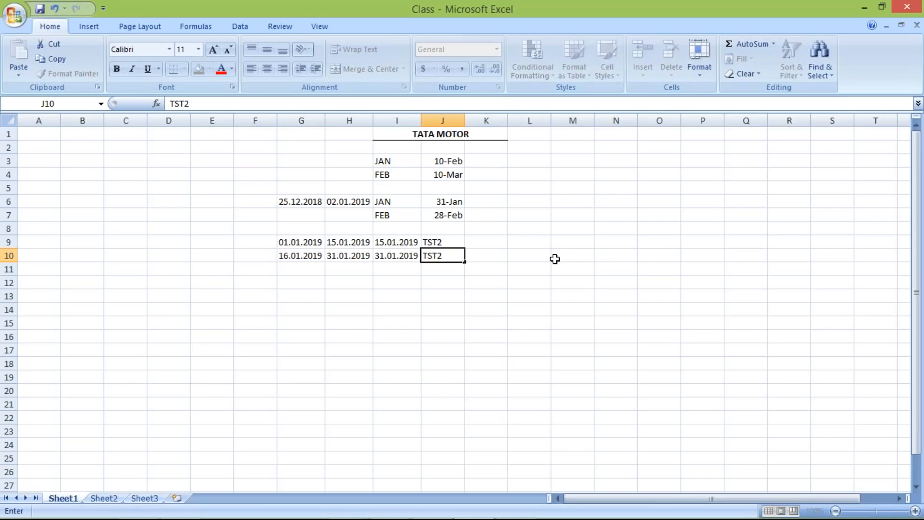
pyautogui.press('Return')
pyautogui.moveTo(447, 243)
pyautogui.mouseDown()
pyautogui.moveTo(449, 255)
pyautogui.moveTo(440, 258)
pyautogui.mouseUp()
pyautogui.click(267, 69)
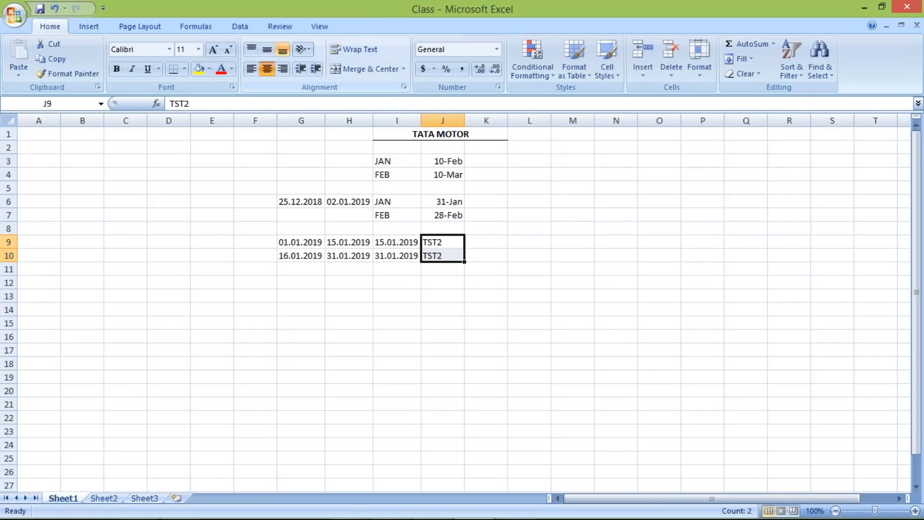
pyautogui.click(440, 255)
# Step: Compare the half-month dates in G9:I10 with the payment term labels in J9 and J10
pyautogui.moveTo(301, 241); pyautogui.dragTo(415, 256)
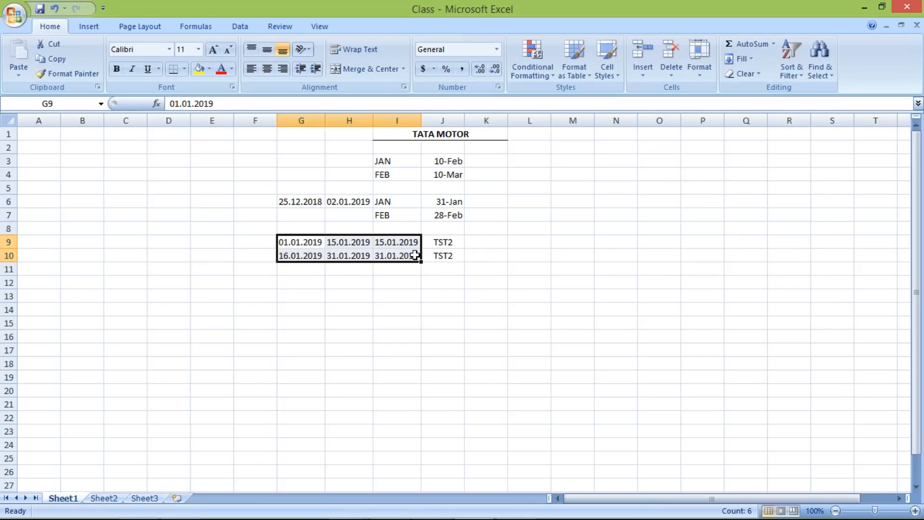
pyautogui.click(448, 242)
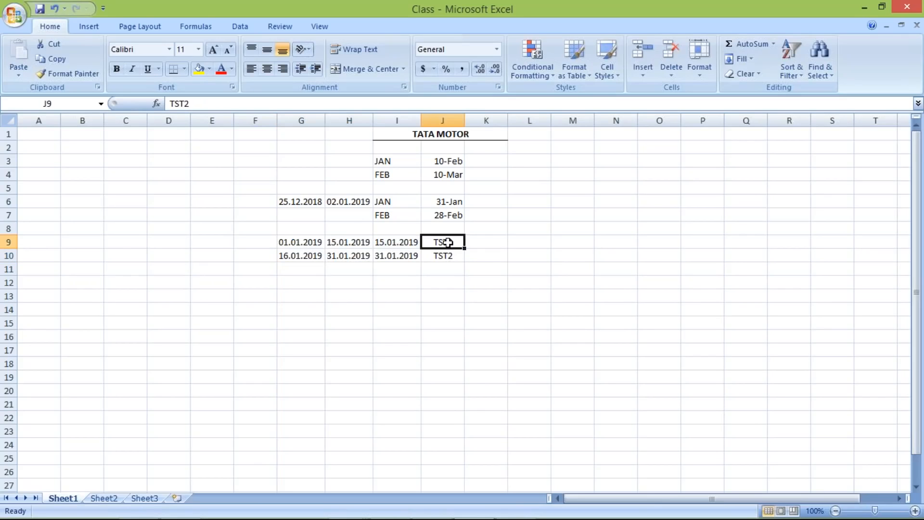
pyautogui.click(440, 254)
pyautogui.click(440, 241)
pyautogui.click(441, 256)
pyautogui.click(443, 241)
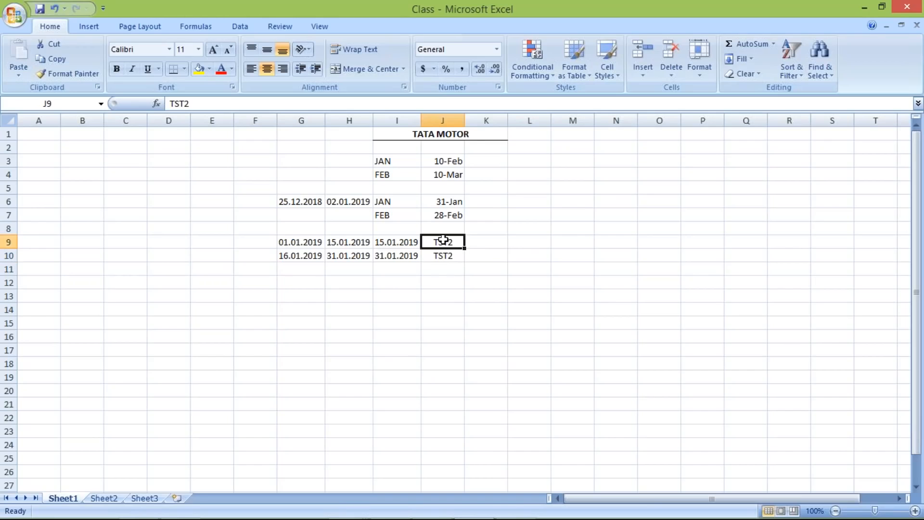
pyautogui.click(473, 244)
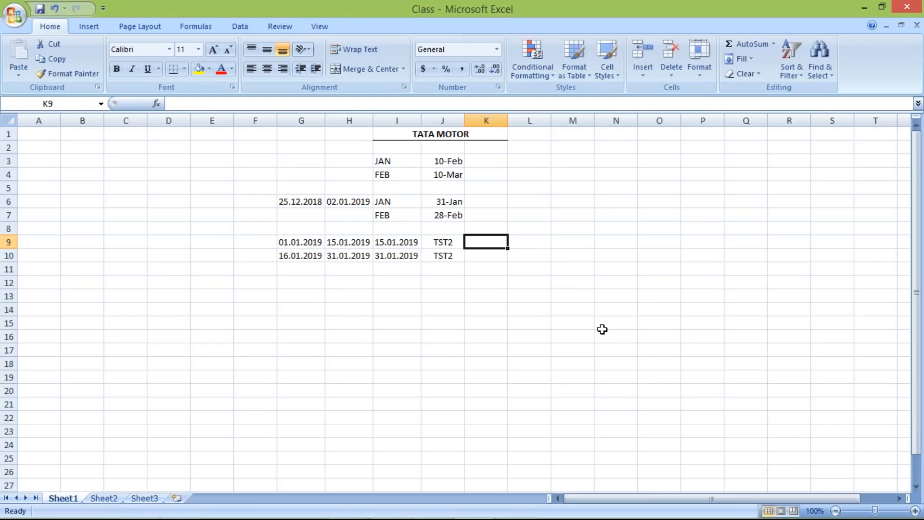
# Step: Enter 15 in K9 for the first half-month range in G9:H9
pyautogui.moveTo(297, 244); pyautogui.dragTo(364, 244)
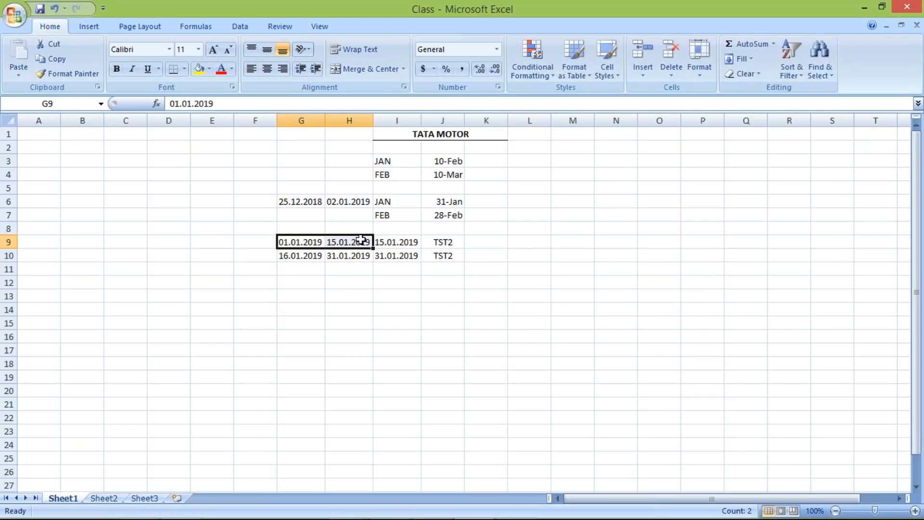
pyautogui.click(319, 241)
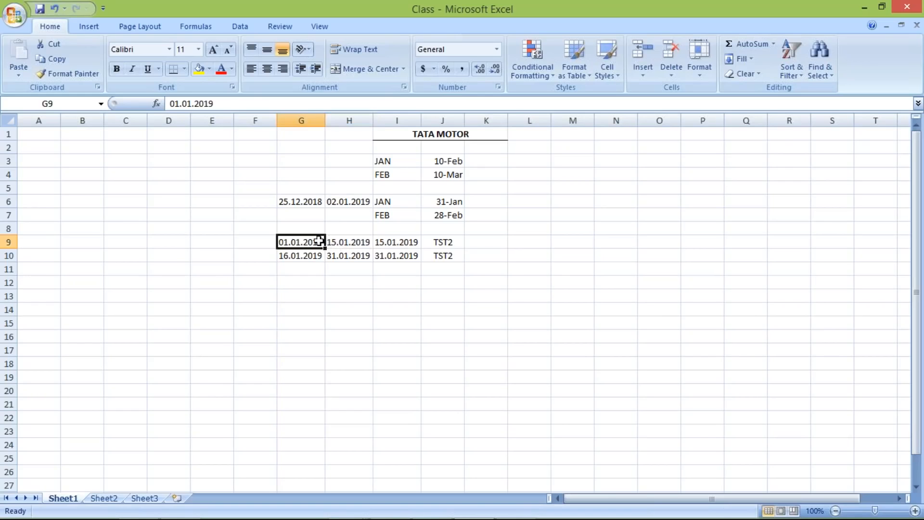
pyautogui.moveTo(319, 241); pyautogui.dragTo(389, 242)
pyautogui.click(340, 241)
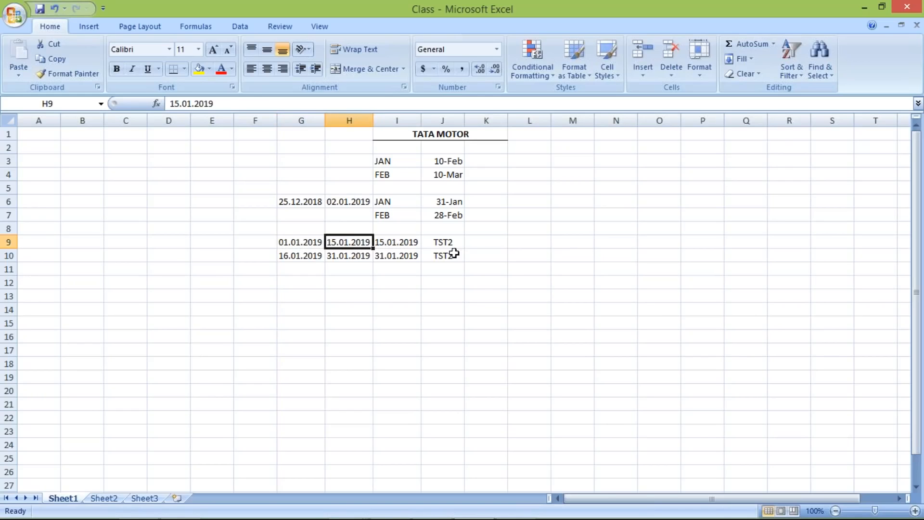
pyautogui.click(486, 241)
pyautogui.write('15')
pyautogui.press('Return')
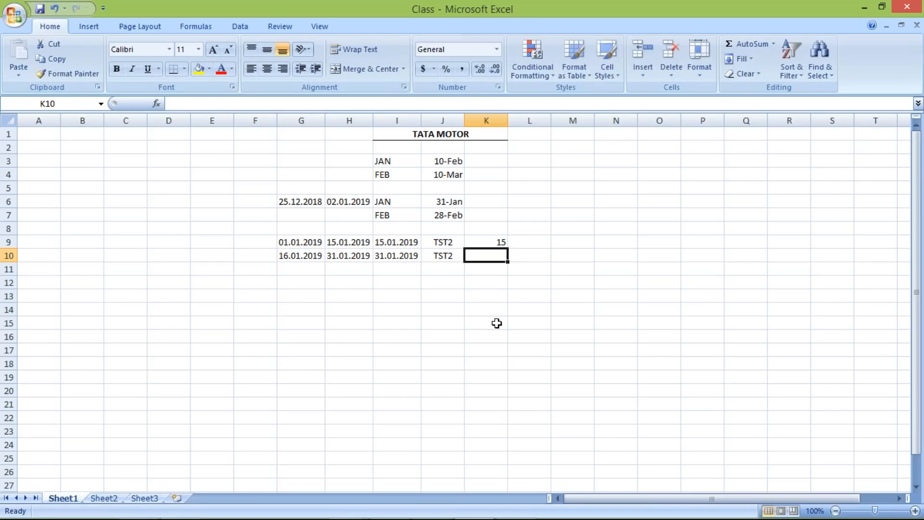
# Step: Enter 31 in K10 for the second half-month range in G10:H10
pyautogui.click(295, 239)
pyautogui.moveTo(344, 240); pyautogui.dragTo(344, 240)
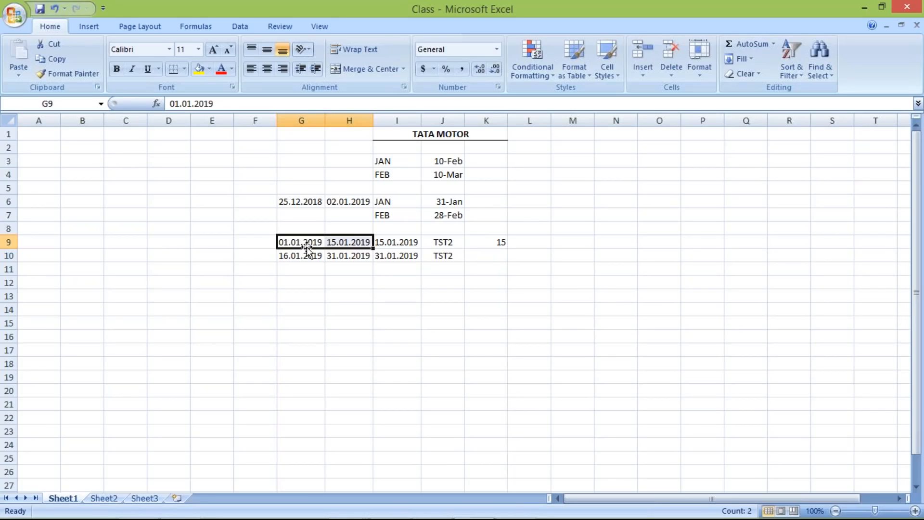
pyautogui.click(491, 242)
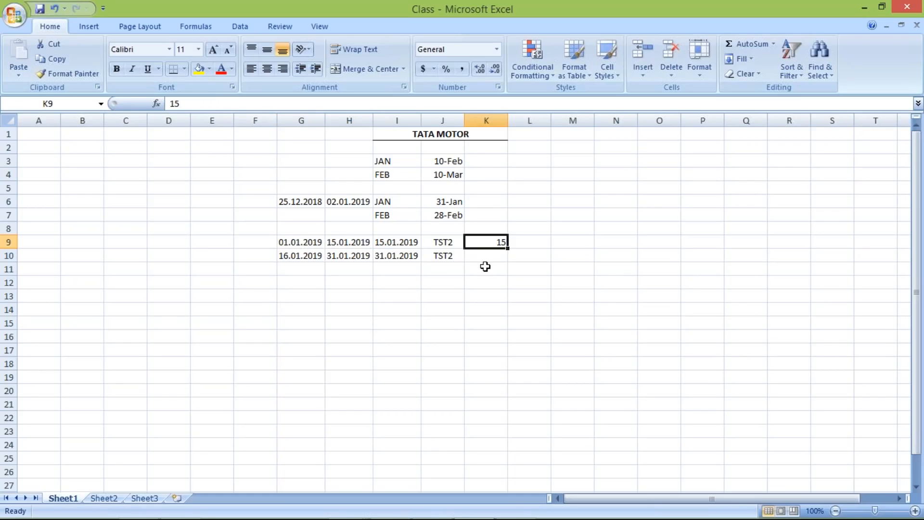
pyautogui.moveTo(299, 253); pyautogui.dragTo(364, 255)
pyautogui.click(496, 245)
pyautogui.moveTo(284, 260); pyautogui.dragTo(344, 257)
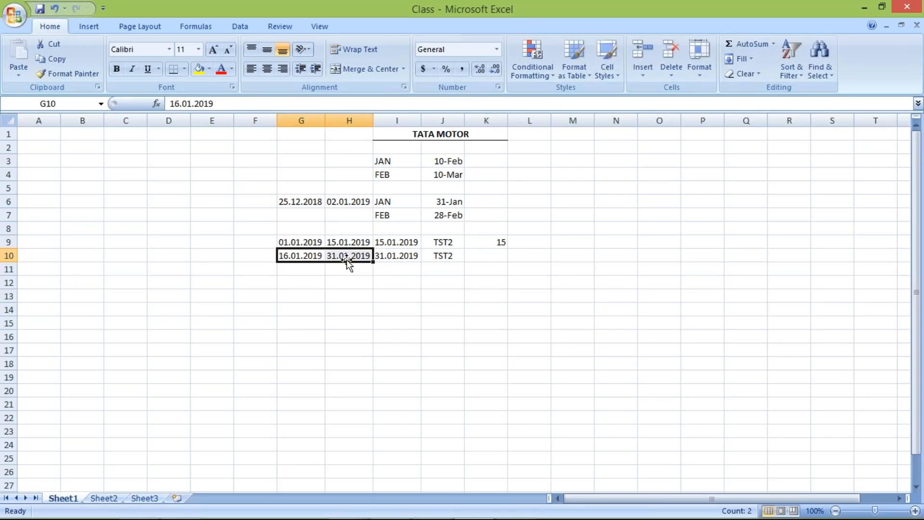
pyautogui.click(484, 253)
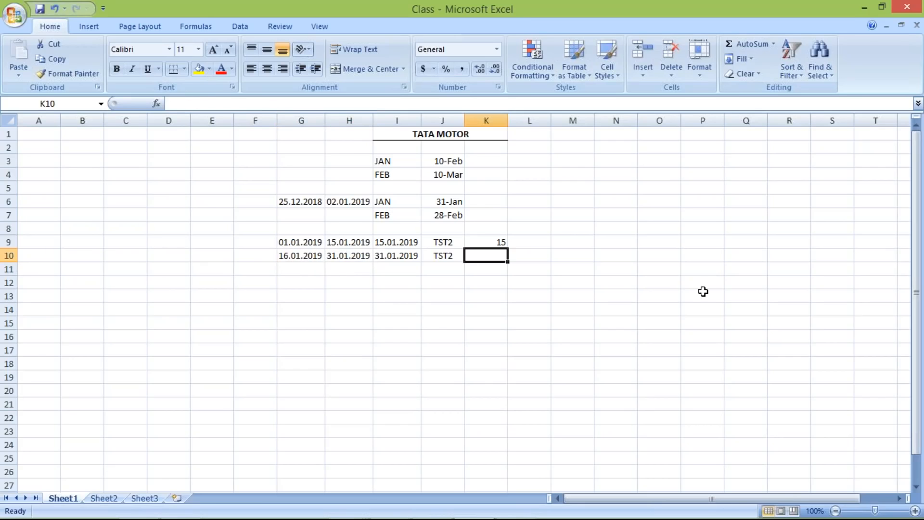
pyautogui.write('31')
pyautogui.press('Return')
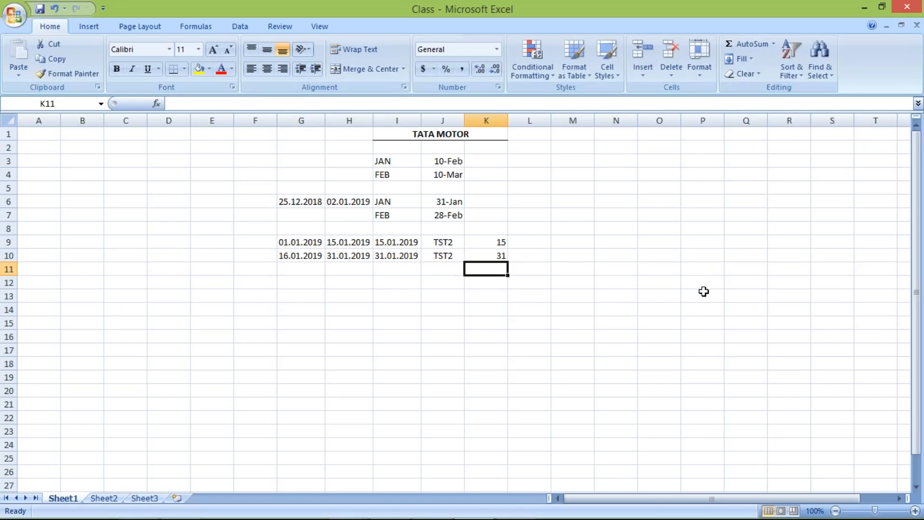
# Step: Compare the day values of the two TST2 lines in K9 and K10
pyautogui.click(497, 242)
pyautogui.click(487, 253)
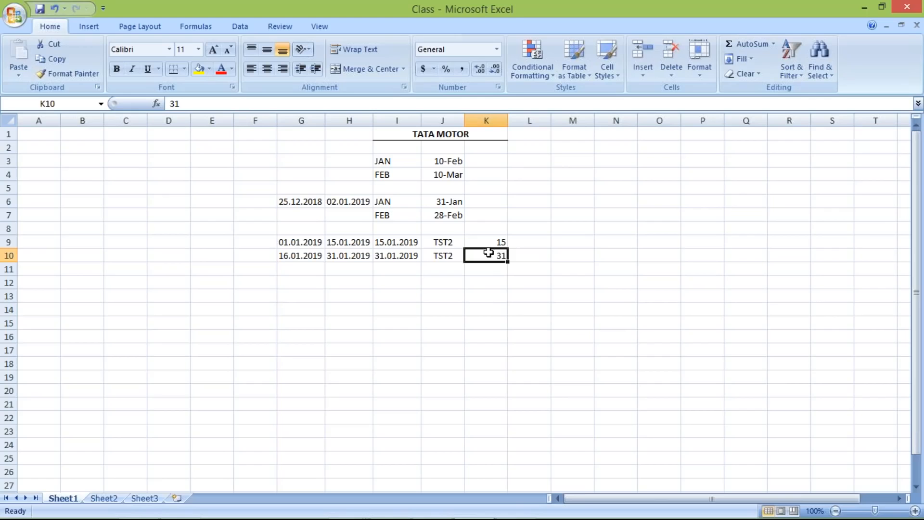
pyautogui.click(478, 240)
pyautogui.click(490, 263)
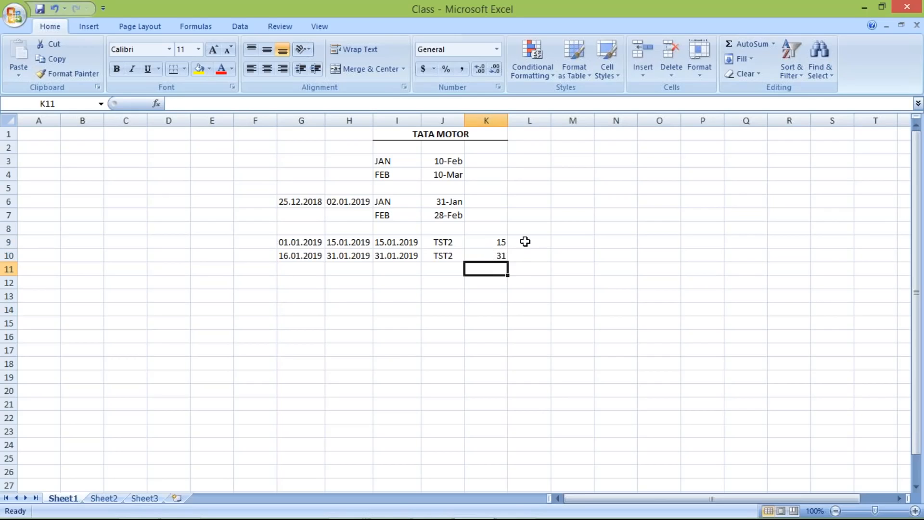
pyautogui.click(525, 242)
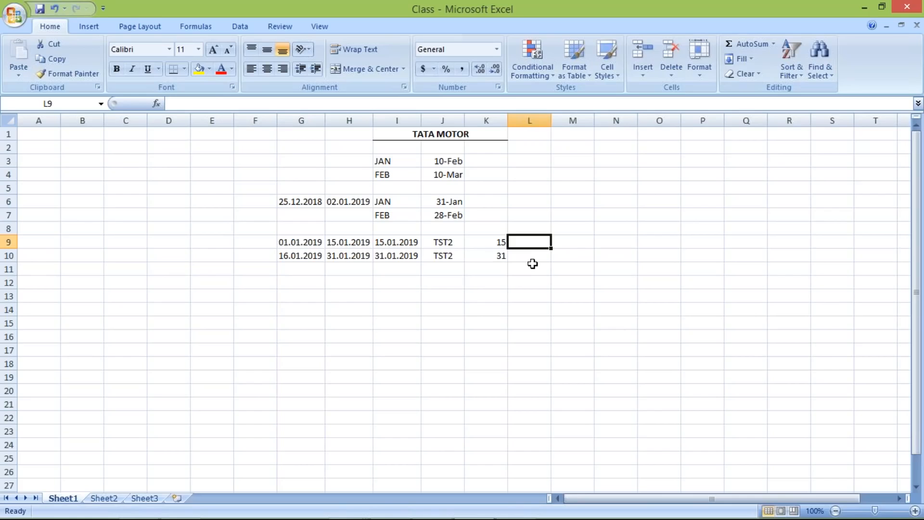
# Step: Switch to the SAP payment terms entry and bring up the SAP Logon 740 connection list
pyautogui.hotkey('alt', 'Tab')
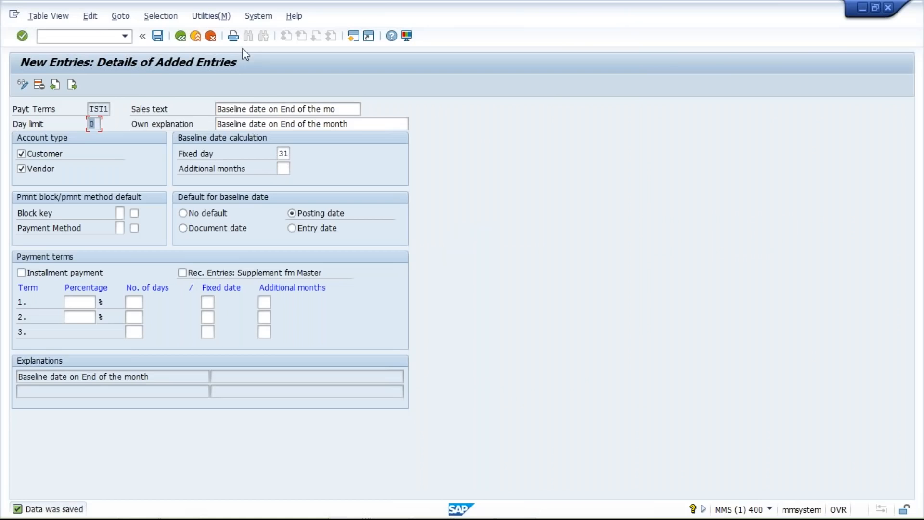
pyautogui.click(178, 38)
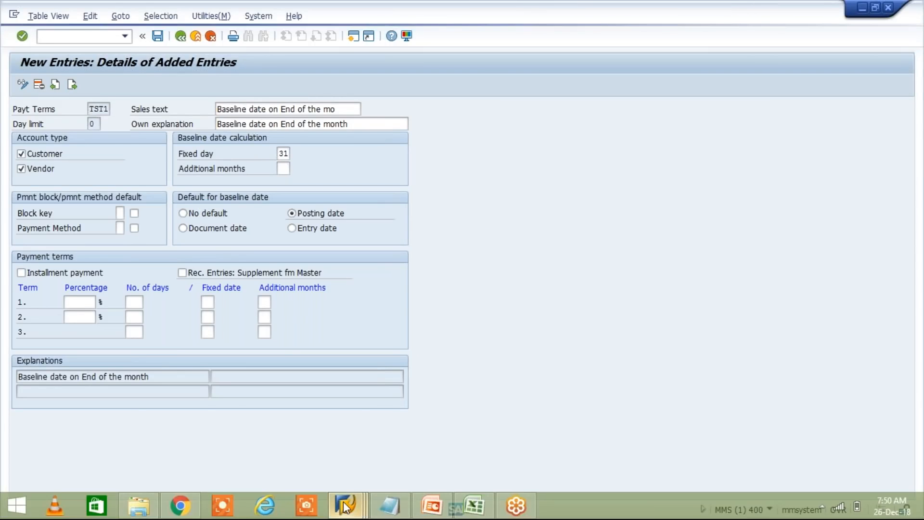
pyautogui.click(346, 507)
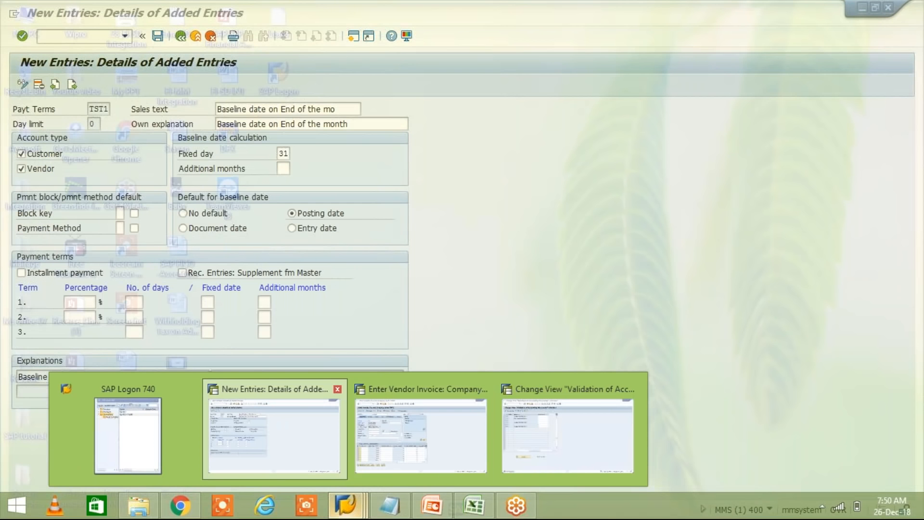
pyautogui.click(128, 428)
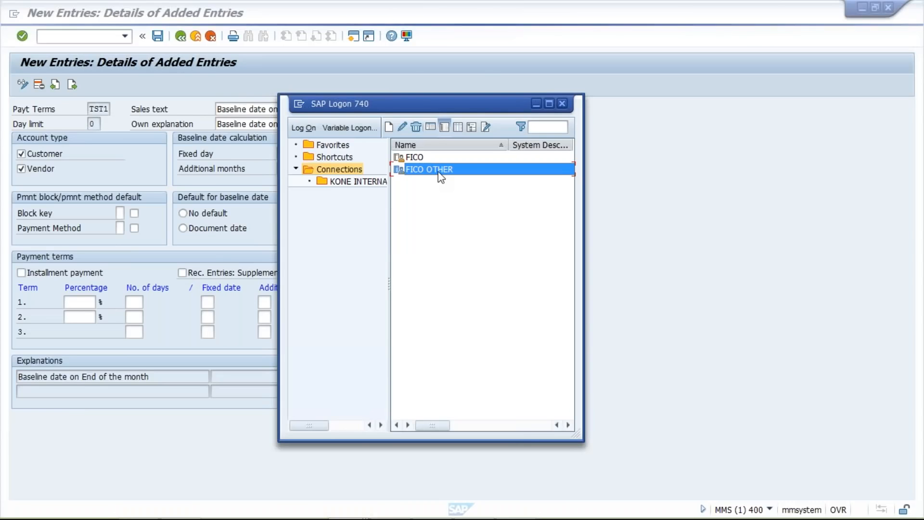
# Step: Open the FICO OTHER connection and try to log on to client 400 with the user ID and account password
pyautogui.doubleClick(438, 172)
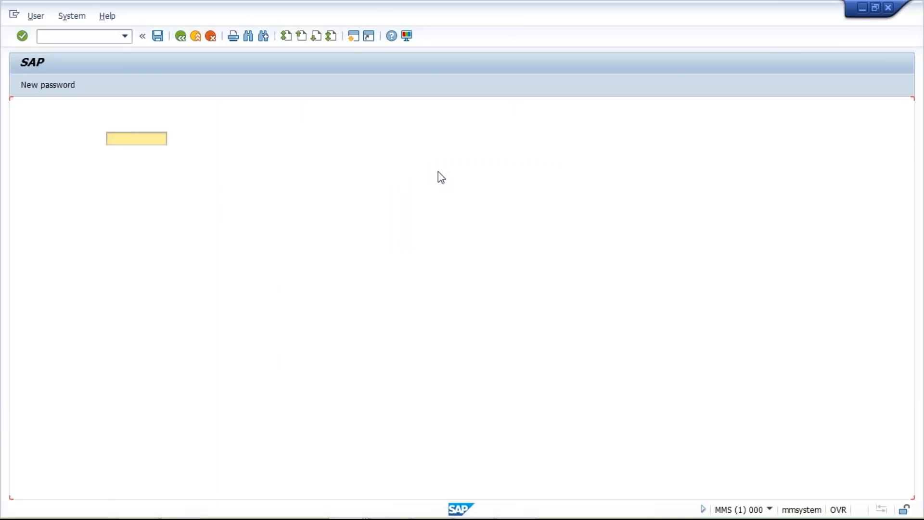
pyautogui.press('Down')
pyautogui.press('Return')
pyautogui.press('Tab')
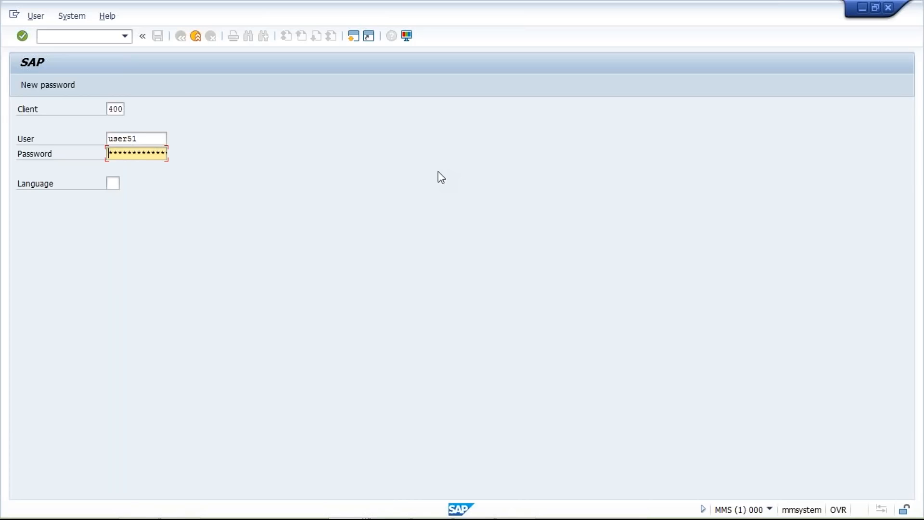
pyautogui.write('****')
pyautogui.press('Return')
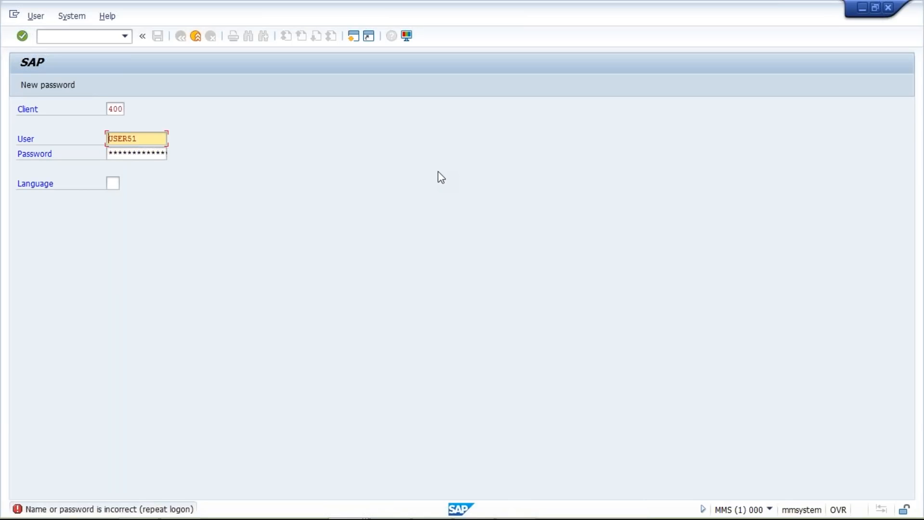
# Step: Re-enter the account password and continue with this logon, ending any other logons in the system
pyautogui.press('Tab')
pyautogui.write('******')
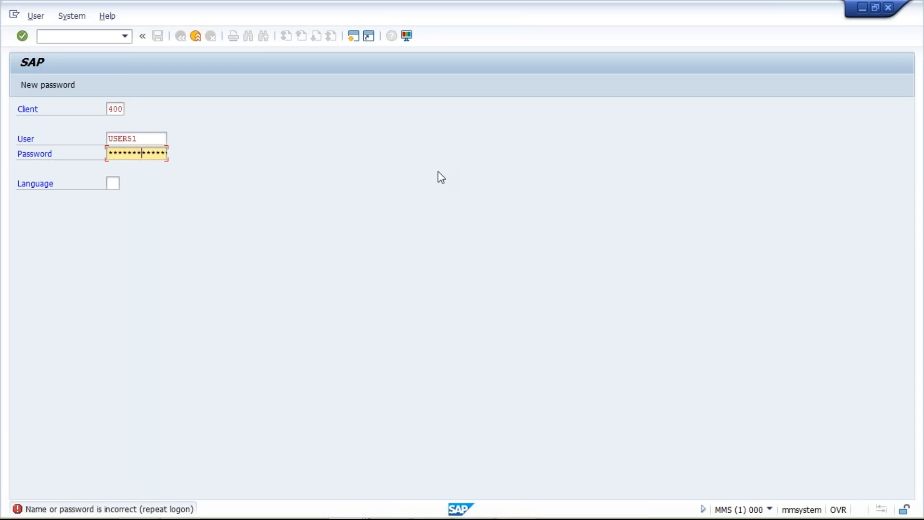
pyautogui.press('Return')
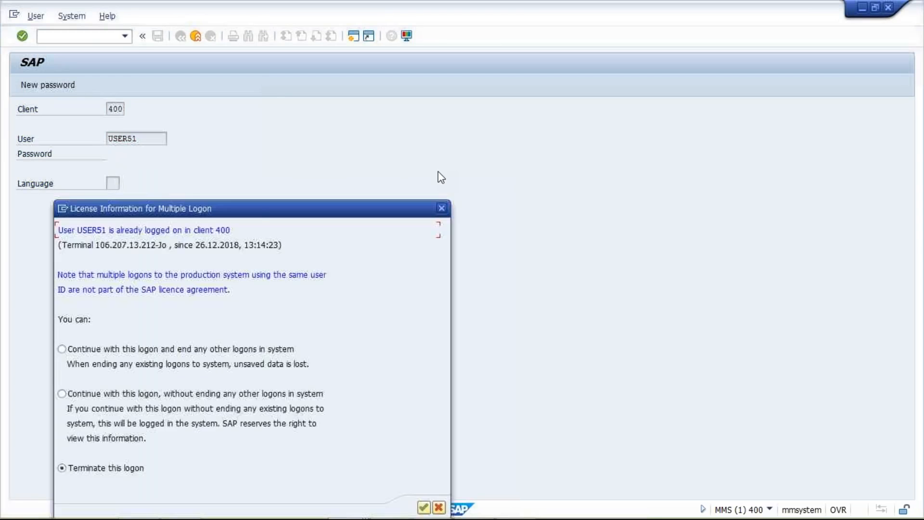
pyautogui.click(126, 352)
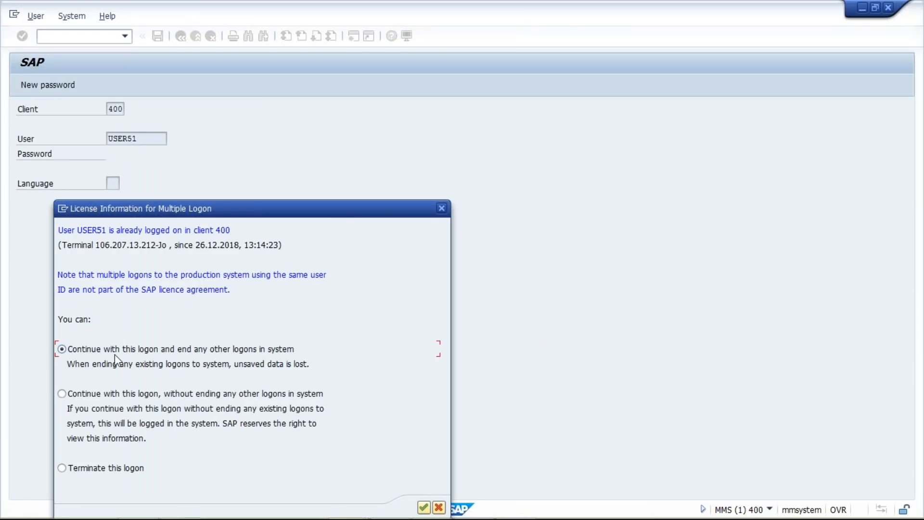
pyautogui.press('Return')
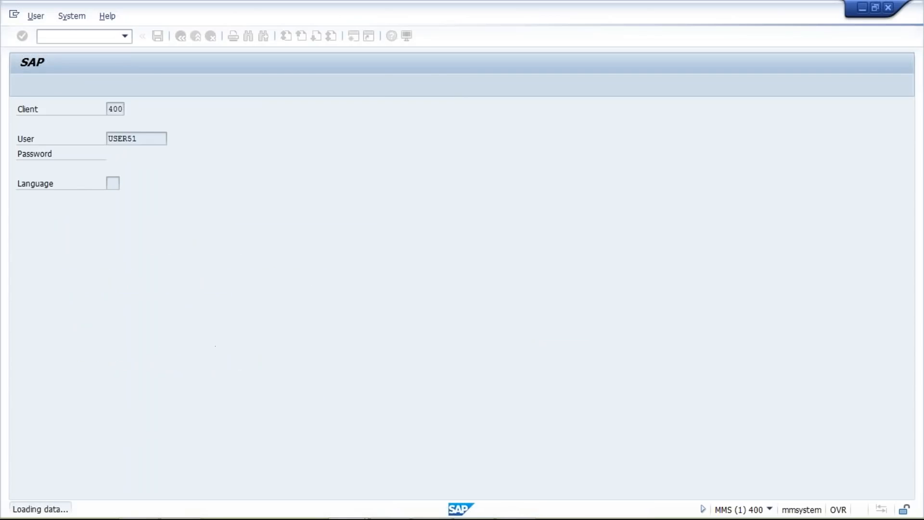
# Step: Run transaction OBB8 to bring up the Terms of Payment overview
pyautogui.click(124, 36)
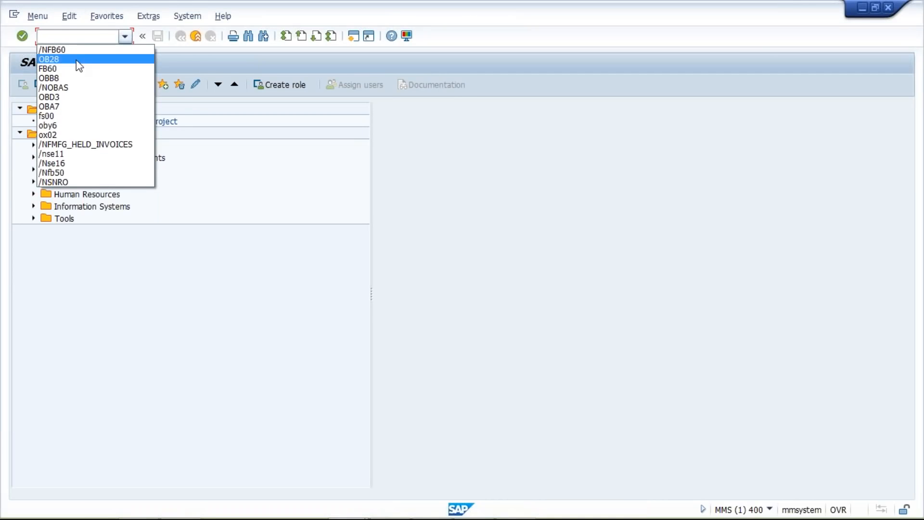
pyautogui.press('Return')
pyautogui.press('Return')
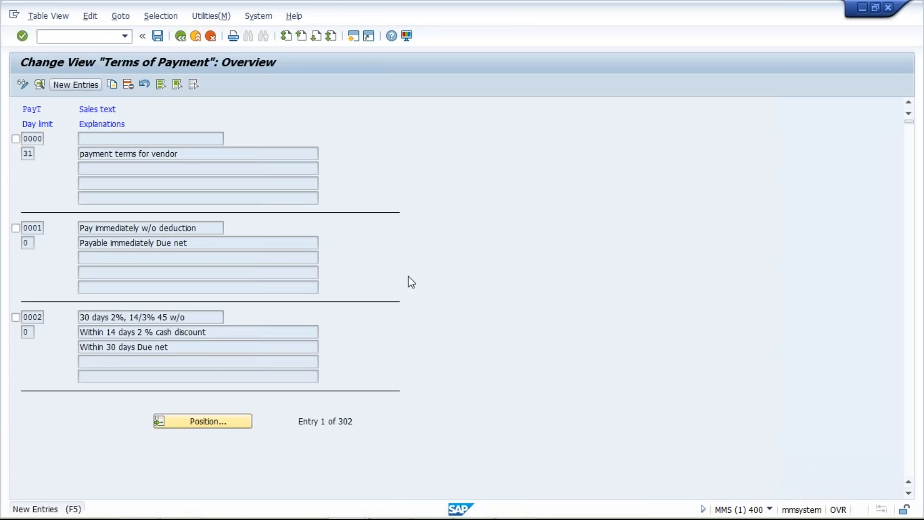
# Step: Start a new payment terms entry with the key TST2
pyautogui.click(75, 85)
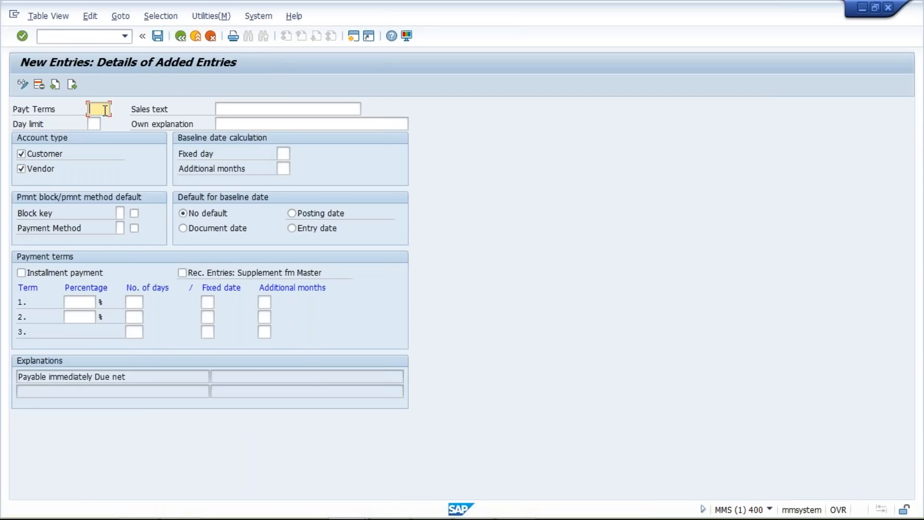
pyautogui.click(106, 111)
pyautogui.press('Down')
pyautogui.press('Return')
pyautogui.write('2')
pyautogui.click(94, 124)
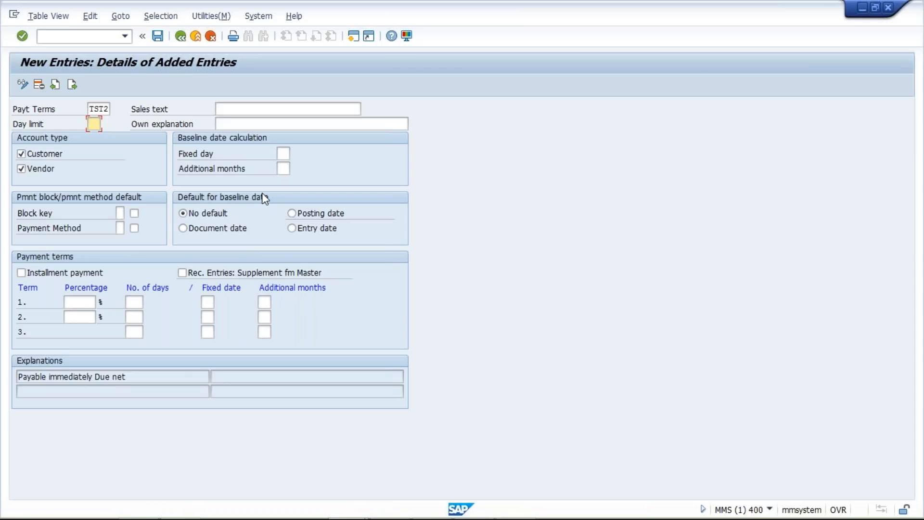
# Step: Switch to the Excel plan and review the first half-month range in G9:H9 with its baseline date in I9
pyautogui.hotkey('alt', 'Tab')
pyautogui.click(345, 242)
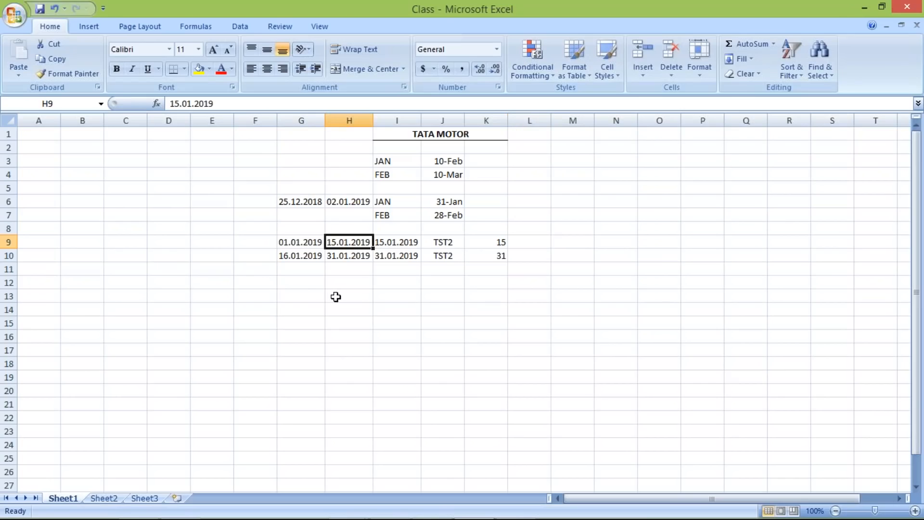
pyautogui.click(392, 242)
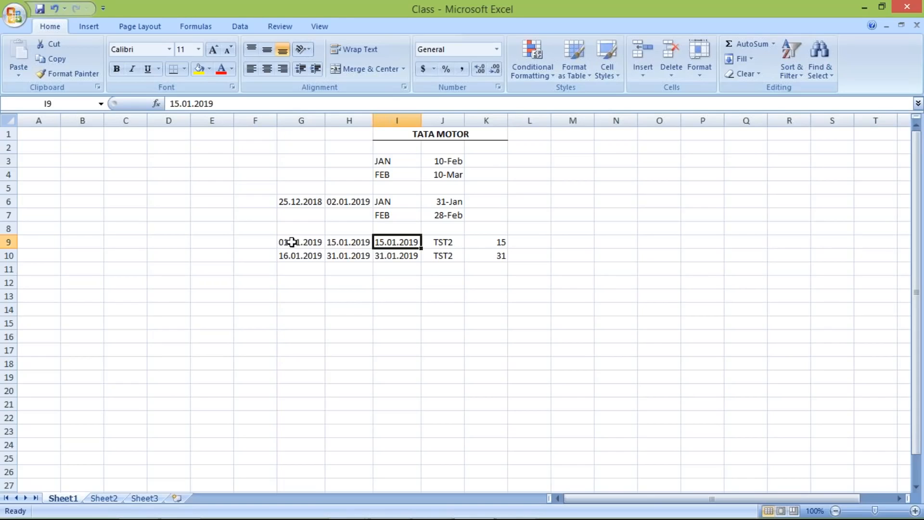
pyautogui.moveTo(292, 242); pyautogui.dragTo(349, 242)
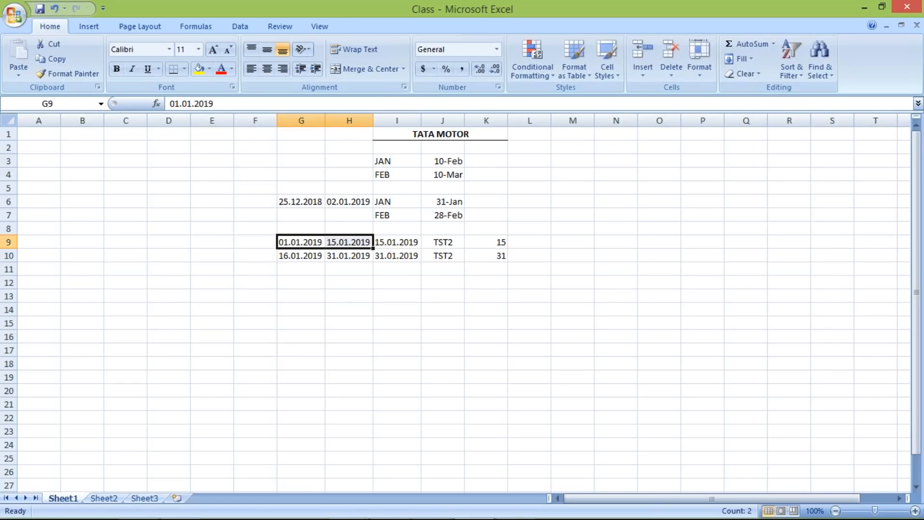
pyautogui.click(355, 241)
pyautogui.click(387, 245)
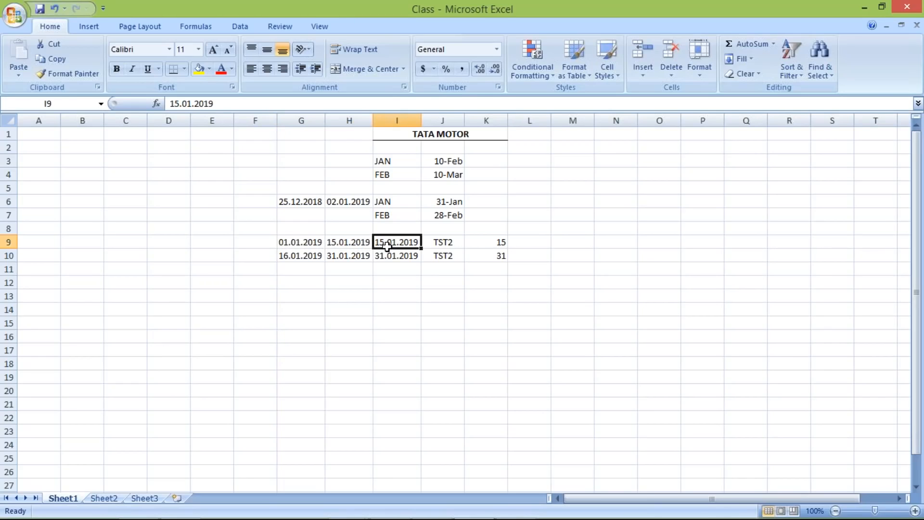
# Step: Switch back to the SAP entry for TST2 and set its day limit to 15
pyautogui.hotkey('alt', 'Tab')
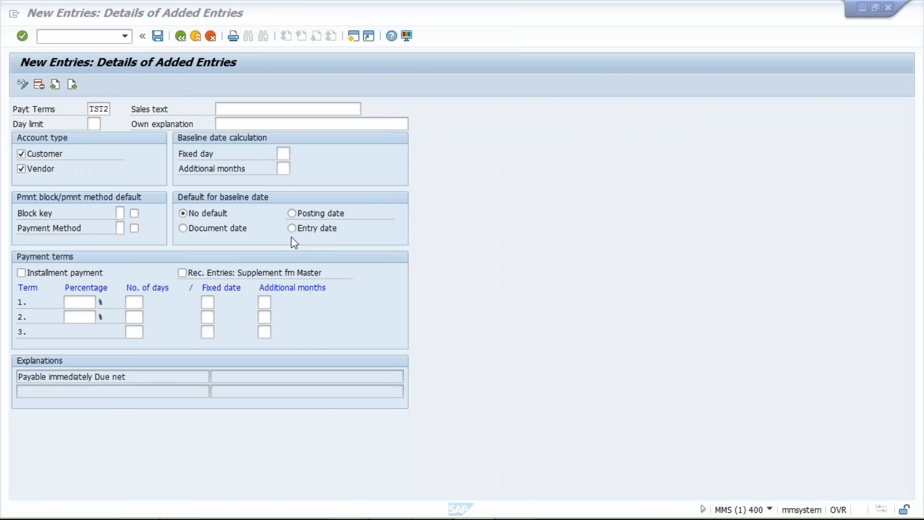
pyautogui.click(96, 123)
pyautogui.write('15')
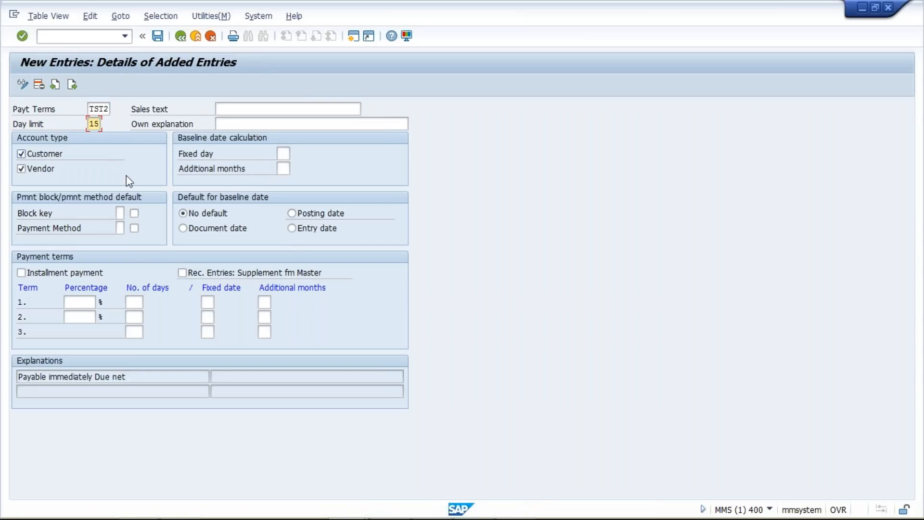
# Step: Set the TST2 baseline date calculation to fixed day 15 and 0 additional months
pyautogui.click(287, 154)
pyautogui.write('15')
pyautogui.press('Tab')
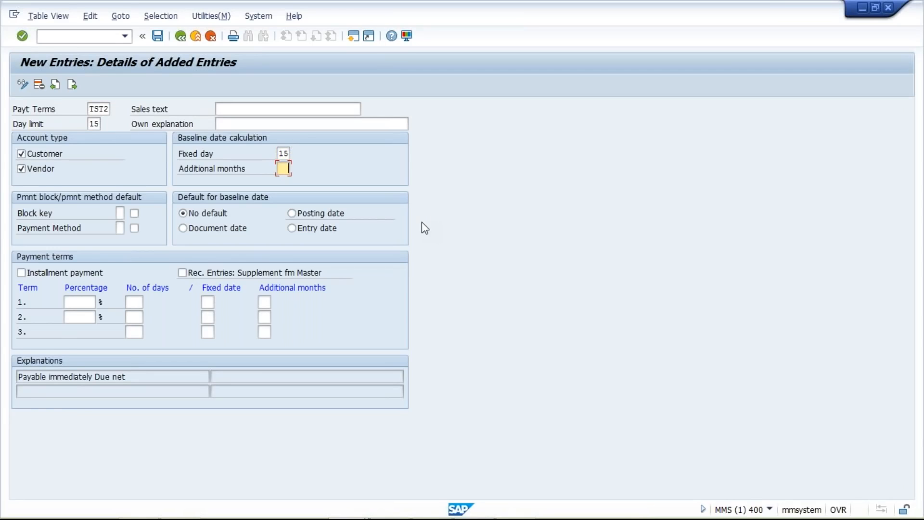
pyautogui.write('0')
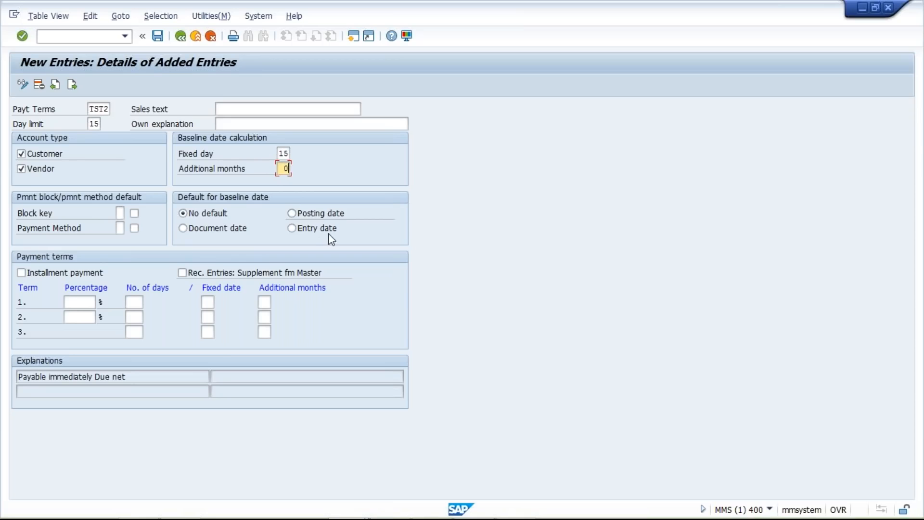
# Step: Set the TST2 default for baseline date to Posting date, with additional months at 0, and validate the entry
pyautogui.click(308, 213)
pyautogui.click(284, 228)
pyautogui.click(293, 215)
pyautogui.doubleClick(280, 155)
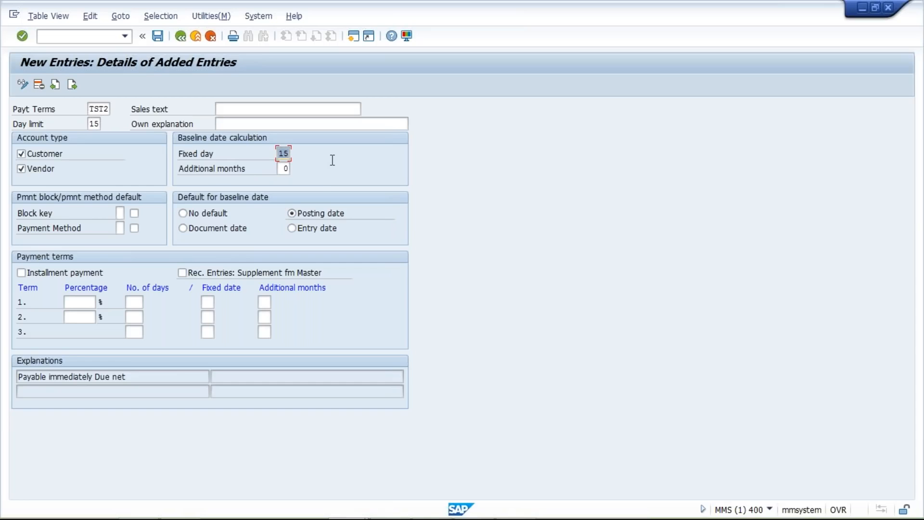
pyautogui.doubleClick(284, 169)
pyautogui.write('1')
pyautogui.press('BackSpace')
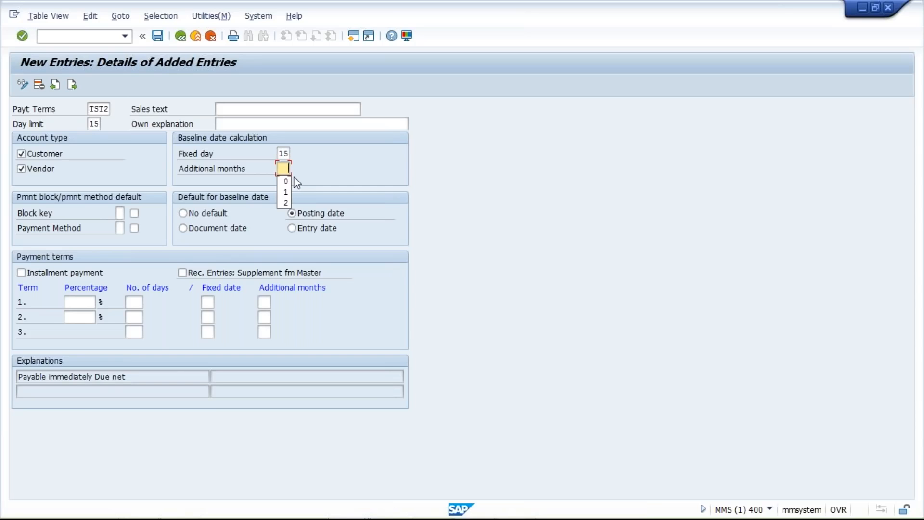
pyautogui.write('0')
pyautogui.press('Return')
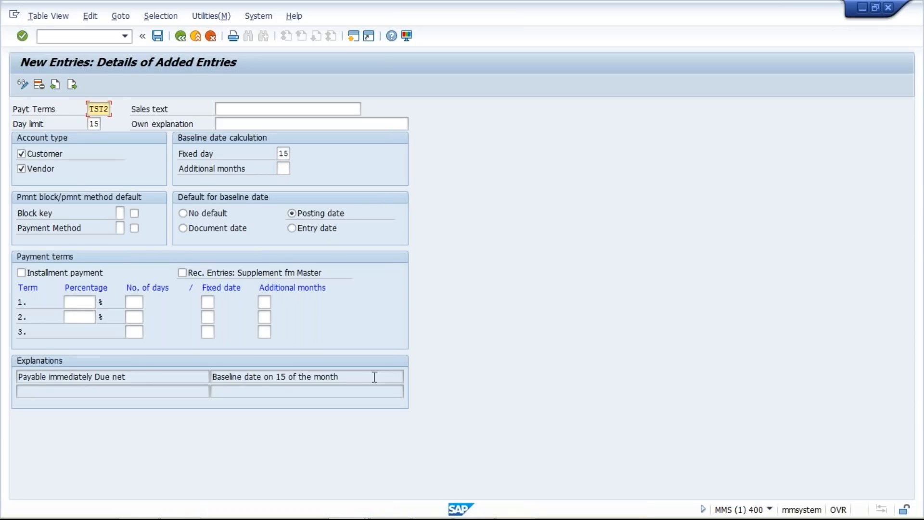
# Step: Copy the generated explanation "Baseline date on 15 of the month" into the sales text and own explanation of TST2
pyautogui.moveTo(374, 377); pyautogui.dragTo(146, 374)
pyautogui.hotkey('ctrl', 'c')
pyautogui.click(334, 109)
pyautogui.hotkey('ctrl', 'v')
pyautogui.click(333, 123)
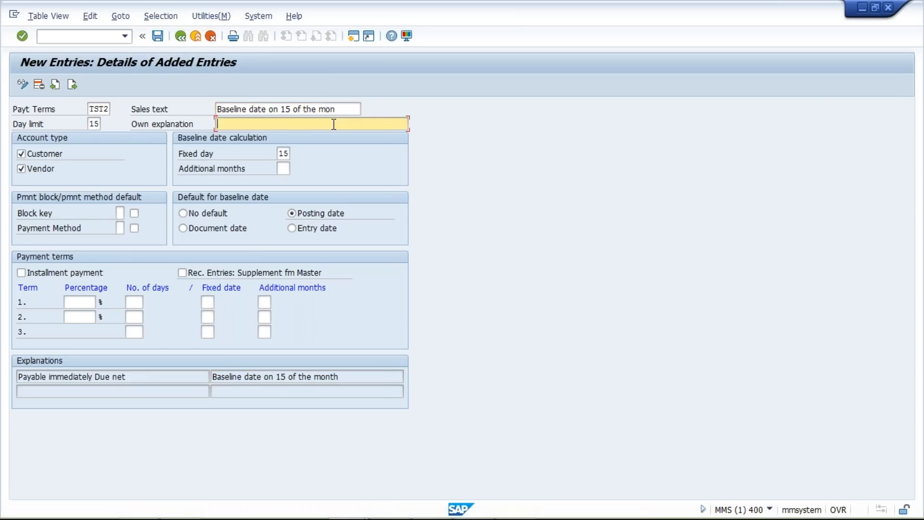
pyautogui.hotkey('ctrl', 'v')
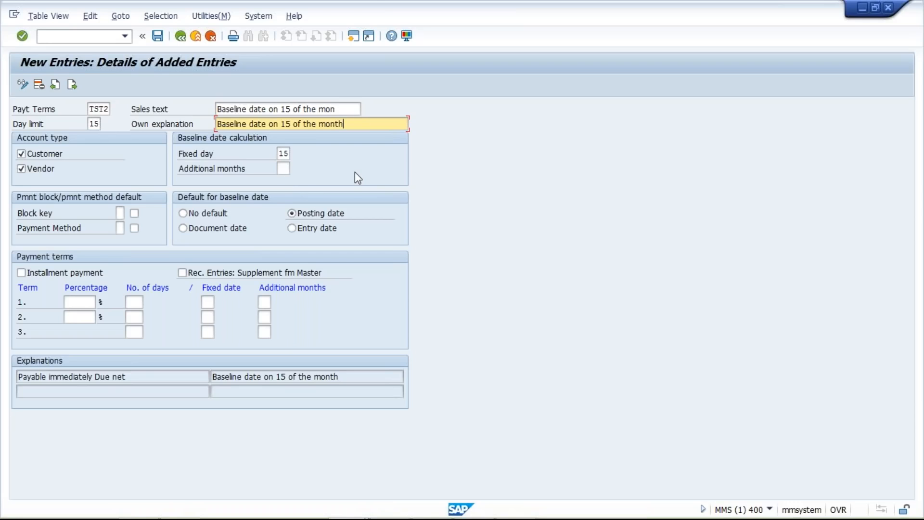
# Step: Save the TST2 entry with day limit 15 and accept the proposed customizing request
pyautogui.click(354, 172)
pyautogui.hotkey('ctrl', 's')
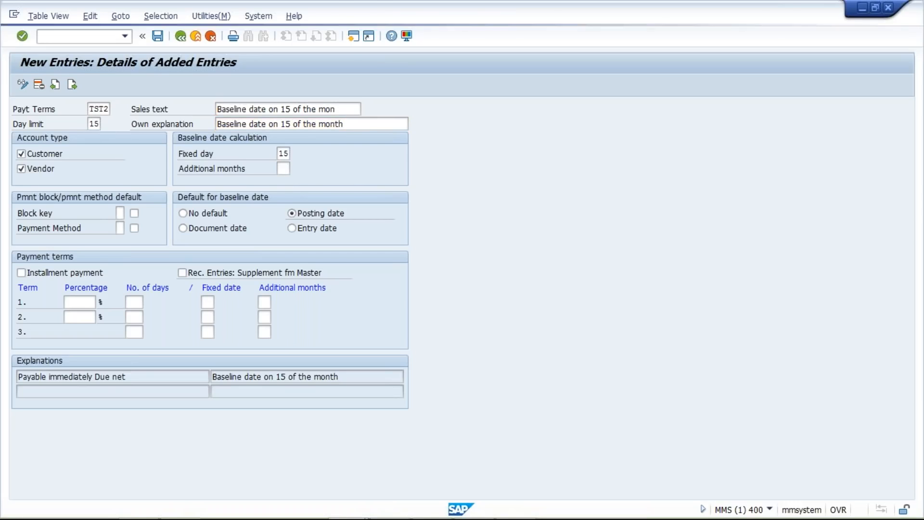
pyautogui.click(202, 231)
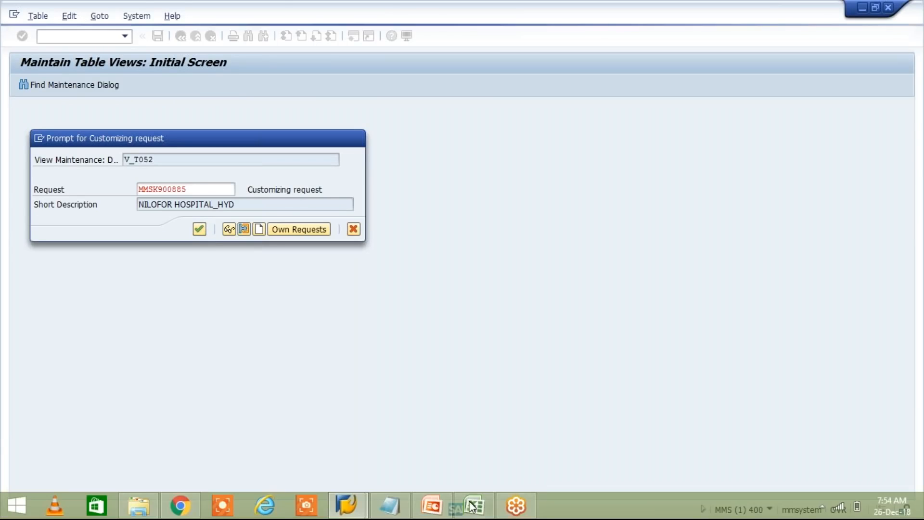
# Step: Switch to the Excel plan and enter the bold heading "due" in I8 above the half-month baseline dates
pyautogui.click(474, 506)
pyautogui.click(299, 241)
pyautogui.click(340, 242)
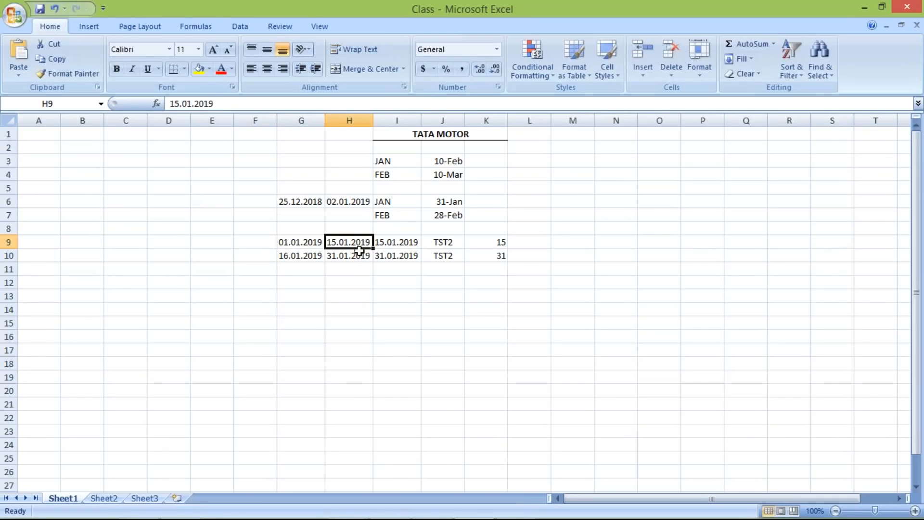
pyautogui.click(395, 225)
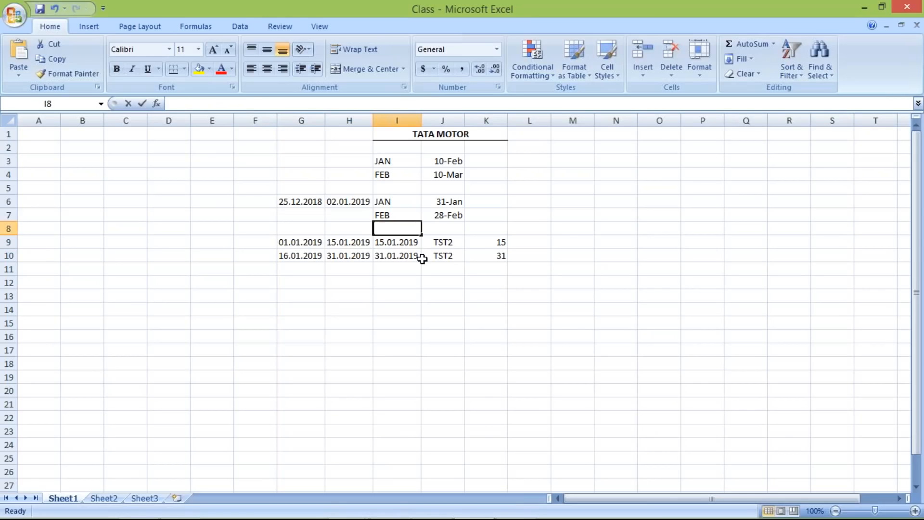
pyautogui.write('due')
pyautogui.hotkey('ctrl', 'Return')
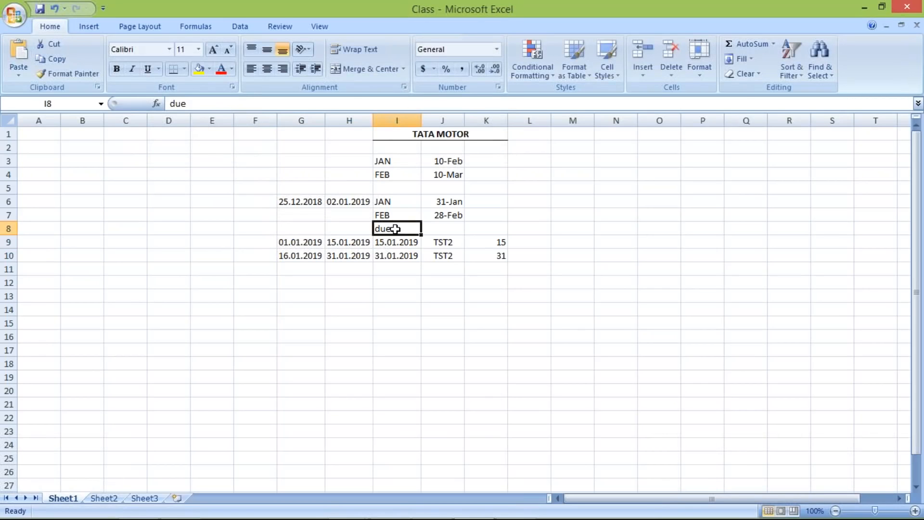
pyautogui.hotkey('ctrl', 'b')
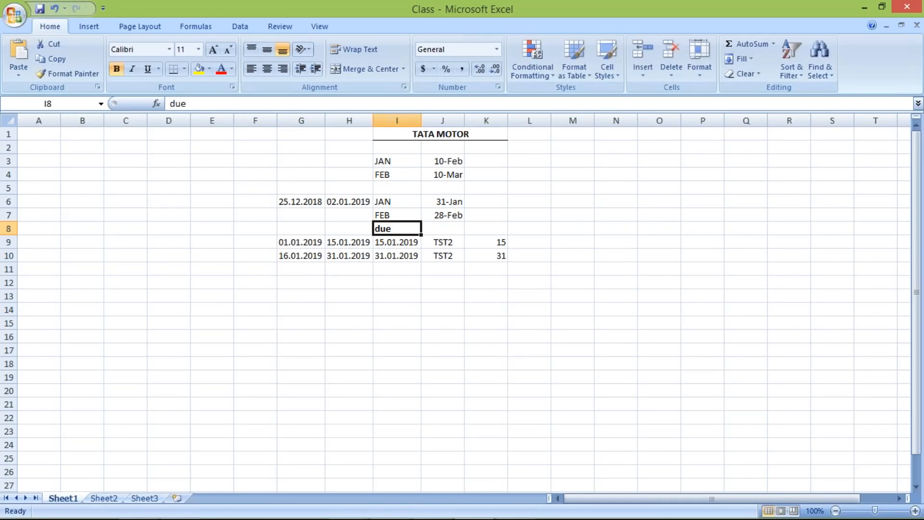
# Step: Review the due date in I9 and the second half-month range in G10:H10 with its due date in I10
pyautogui.click(397, 243)
pyautogui.moveTo(290, 255); pyautogui.dragTo(342, 257)
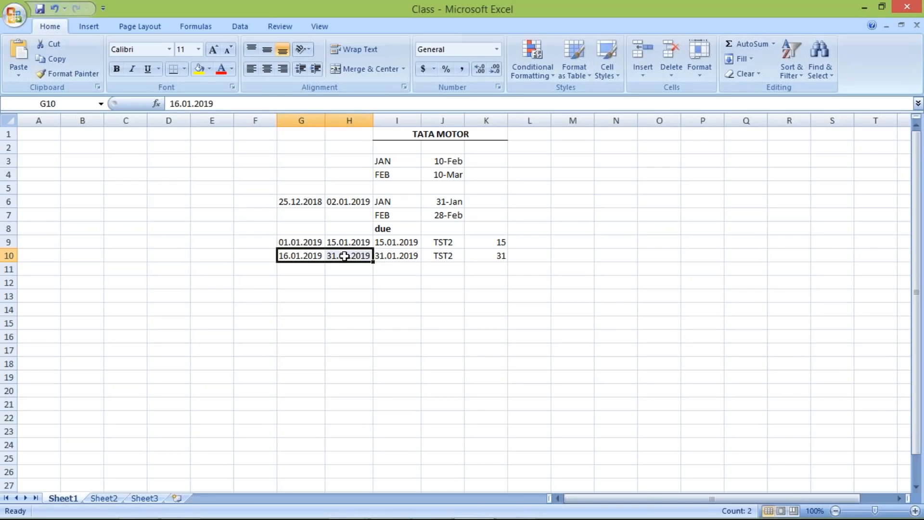
pyautogui.click(345, 256)
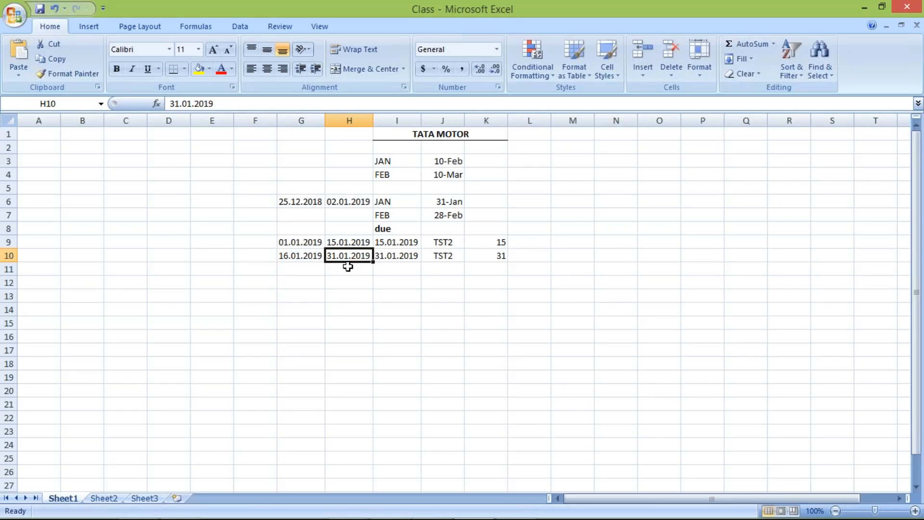
pyautogui.click(393, 255)
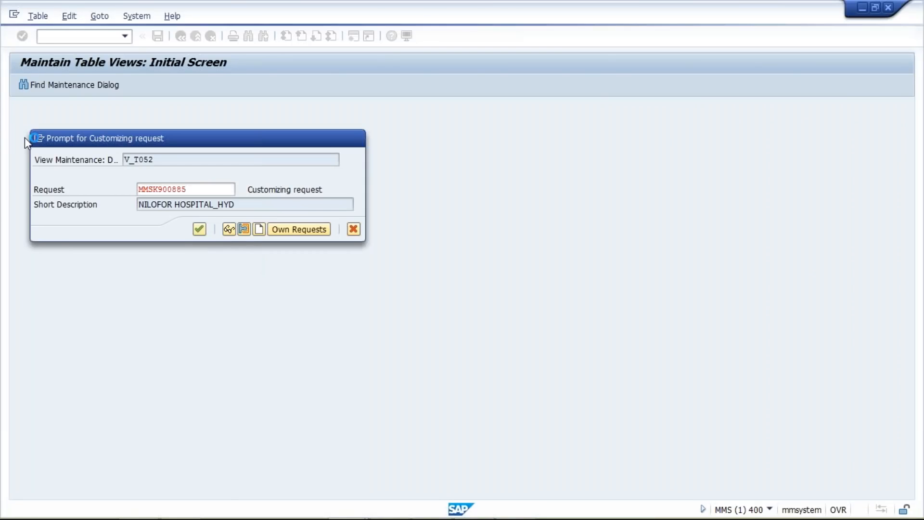
# Step: Switch back to SAP, return to the payment terms overview, and start a copy of TST2 with day limit 31
pyautogui.press('Return')
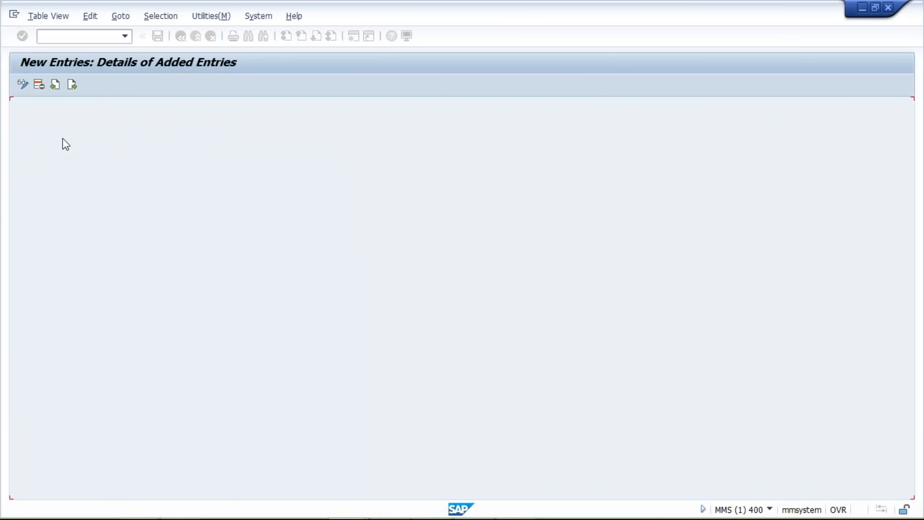
pyautogui.click(180, 37)
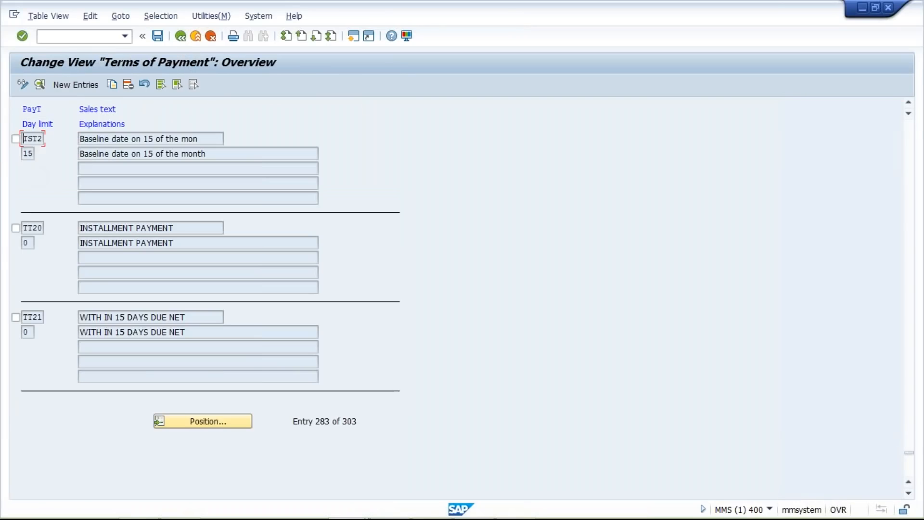
pyautogui.click(16, 139)
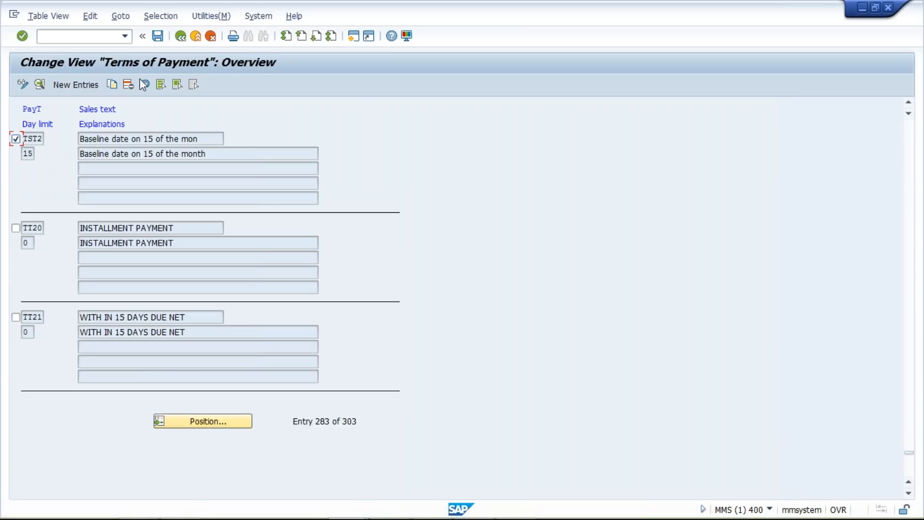
pyautogui.click(112, 86)
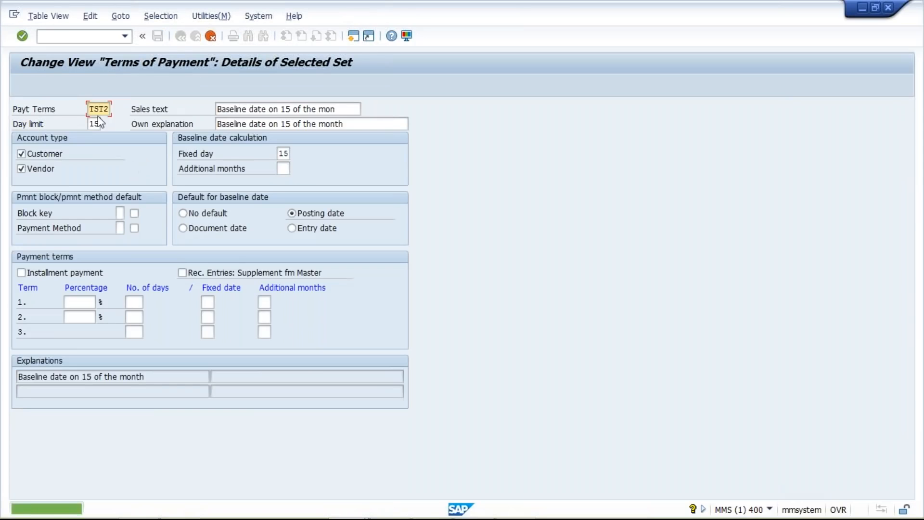
pyautogui.press('Tab')
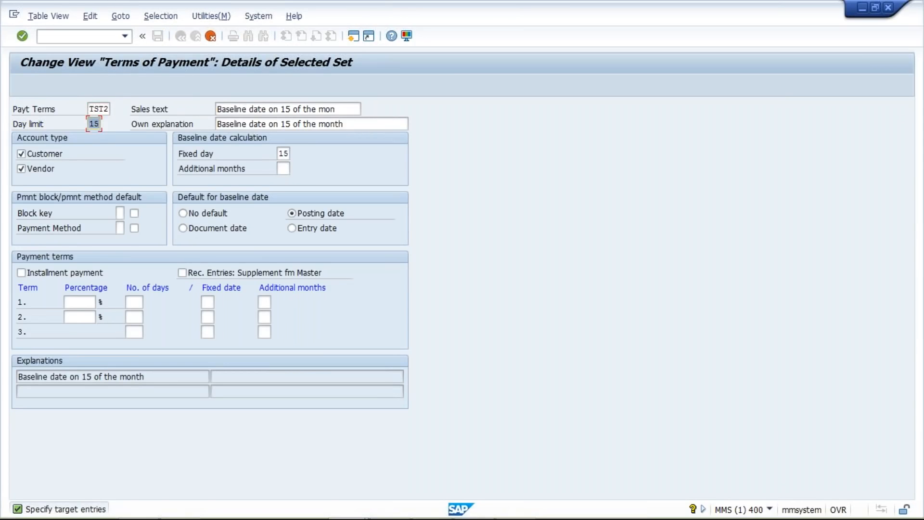
pyautogui.write('31')
# Step: Switch to the Excel plan and check the first half-month range with its due date in G9:I9
pyautogui.click(491, 508)
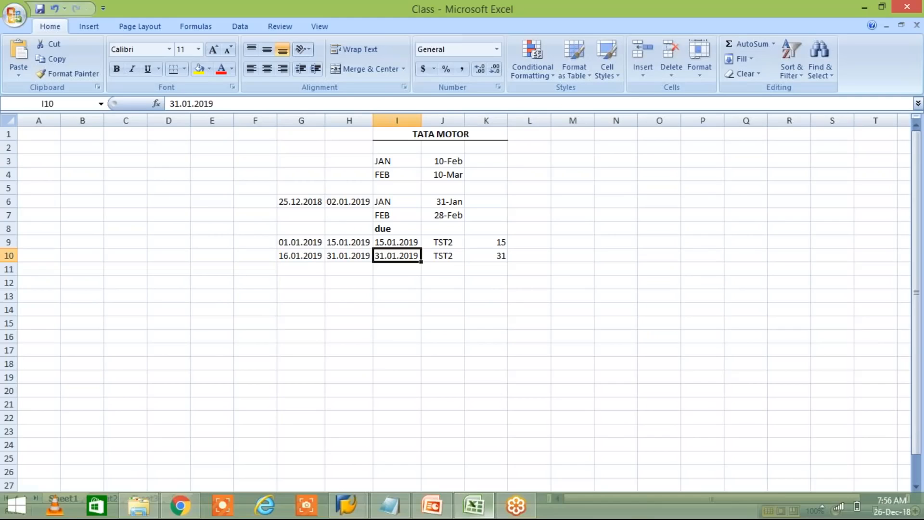
pyautogui.moveTo(290, 241); pyautogui.dragTo(394, 245)
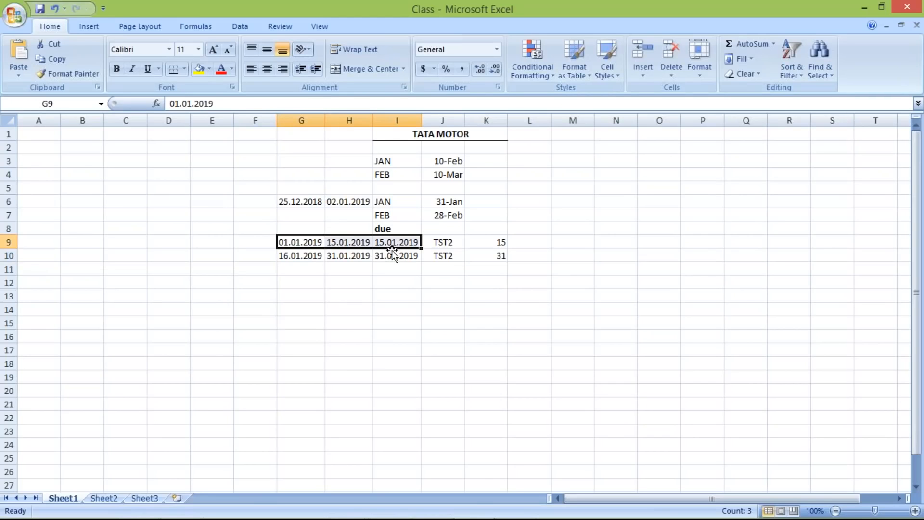
pyautogui.click(347, 244)
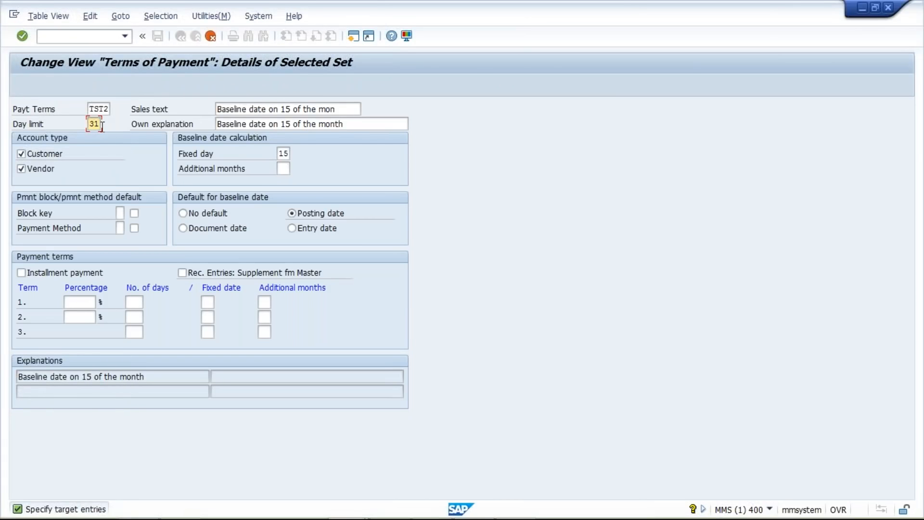
# Step: Switch back to SAP and set the copied TST2 entry's baseline date to fixed day 31
pyautogui.click(282, 154)
pyautogui.write('31')
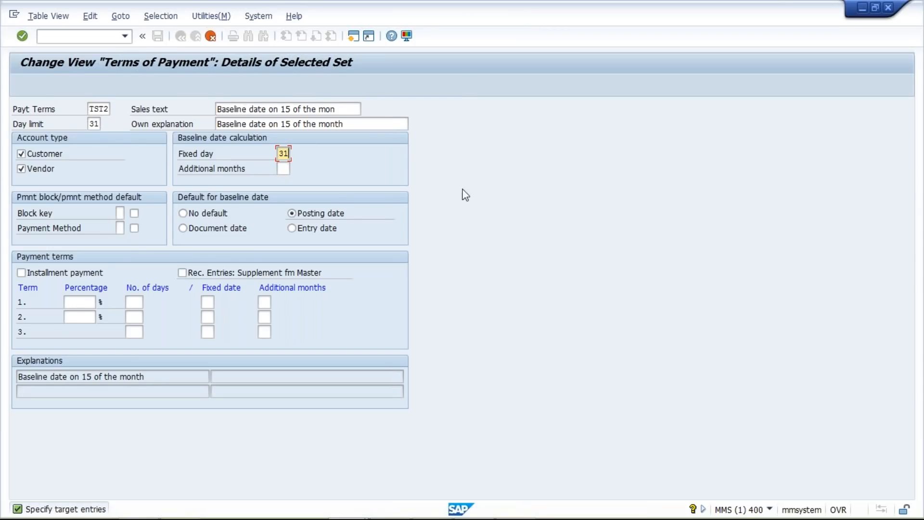
pyautogui.click(288, 168)
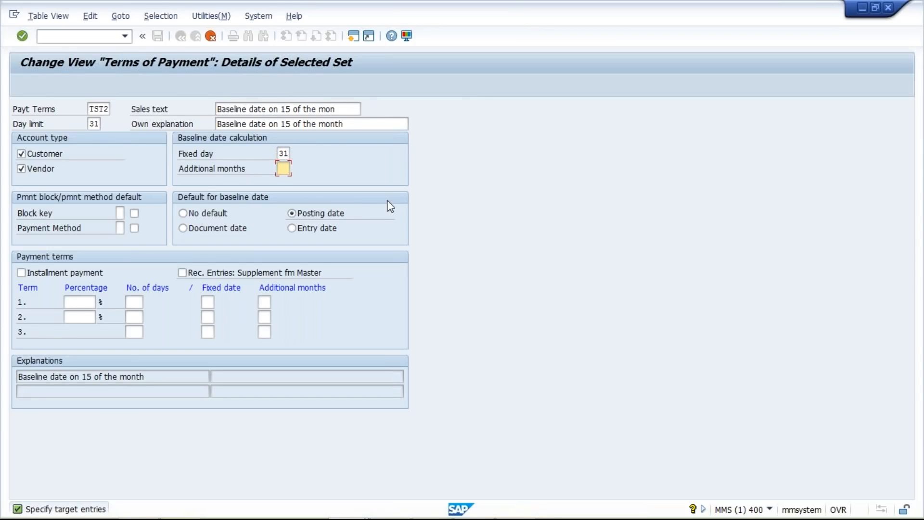
# Step: Clear the own explanation and sales text of the copied TST2 entry and confirm the copy
pyautogui.click(346, 124)
pyautogui.moveTo(263, 123); pyautogui.dragTo(120, 124)
pyautogui.press('Delete')
pyautogui.moveTo(337, 109); pyautogui.dragTo(175, 111)
pyautogui.press('Delete')
pyautogui.click(477, 146)
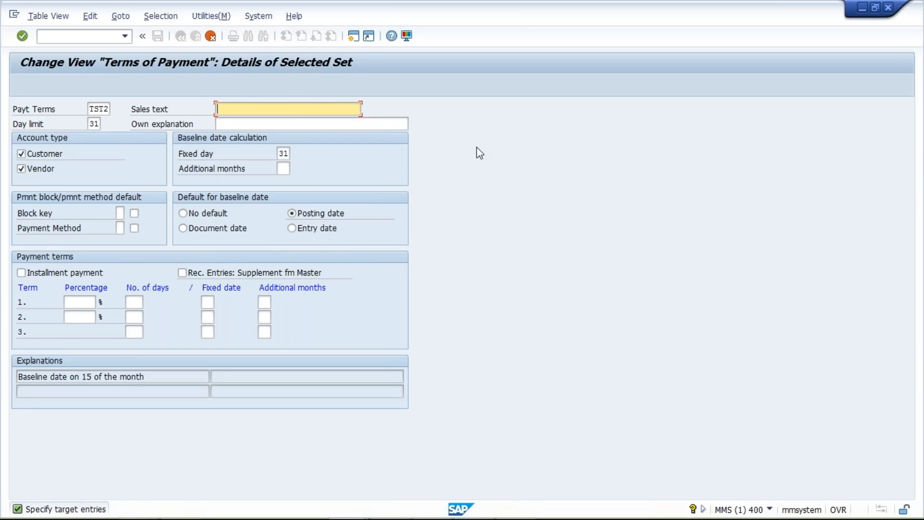
pyautogui.press('Return')
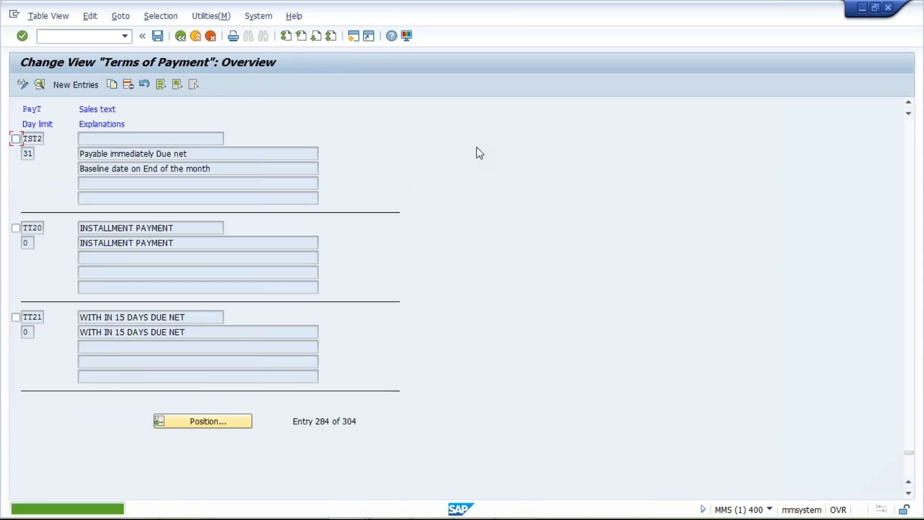
# Step: Fill the sales text and own explanation of the TST2 entry for day limit 31 with "Baseline date on End of the month" and save
pyautogui.click(145, 154)
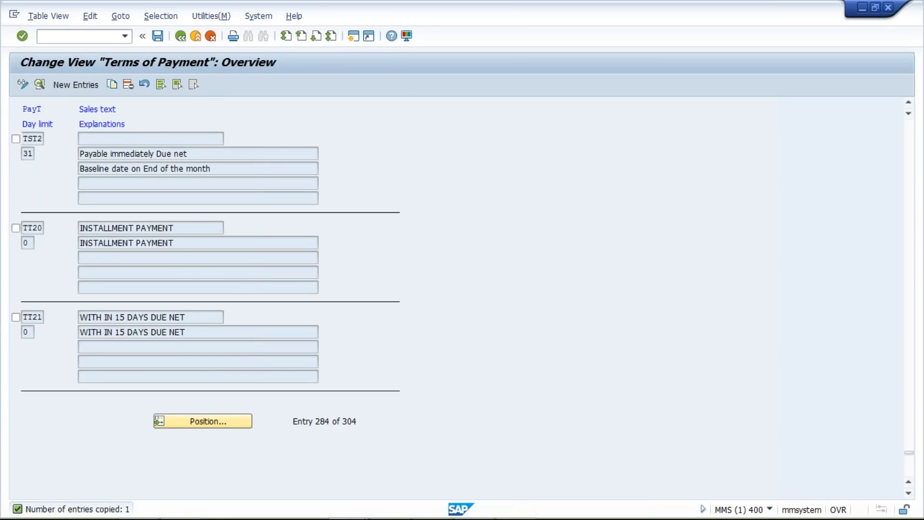
pyautogui.doubleClick(248, 170)
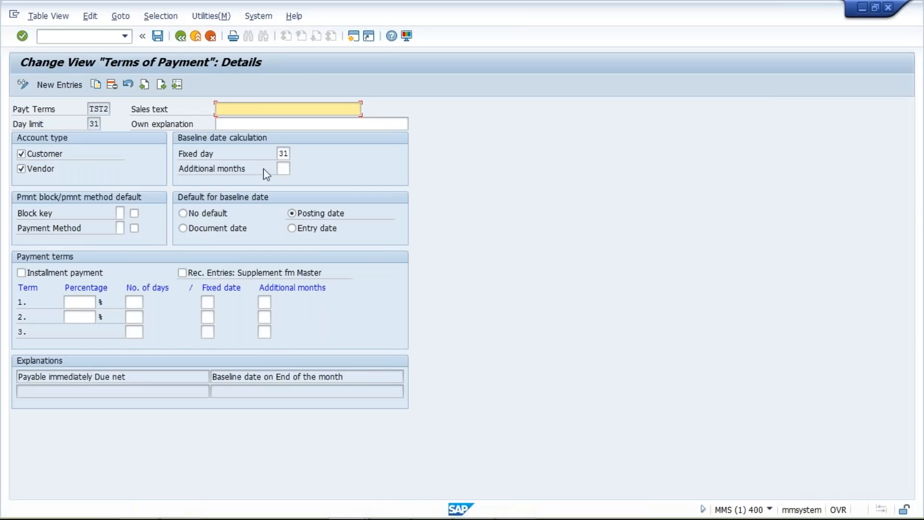
pyautogui.moveTo(346, 376); pyautogui.dragTo(178, 376)
pyautogui.hotkey('ctrl', 'c')
pyautogui.click(213, 376)
pyautogui.click(322, 108)
pyautogui.hotkey('ctrl', 'v')
pyautogui.click(330, 125)
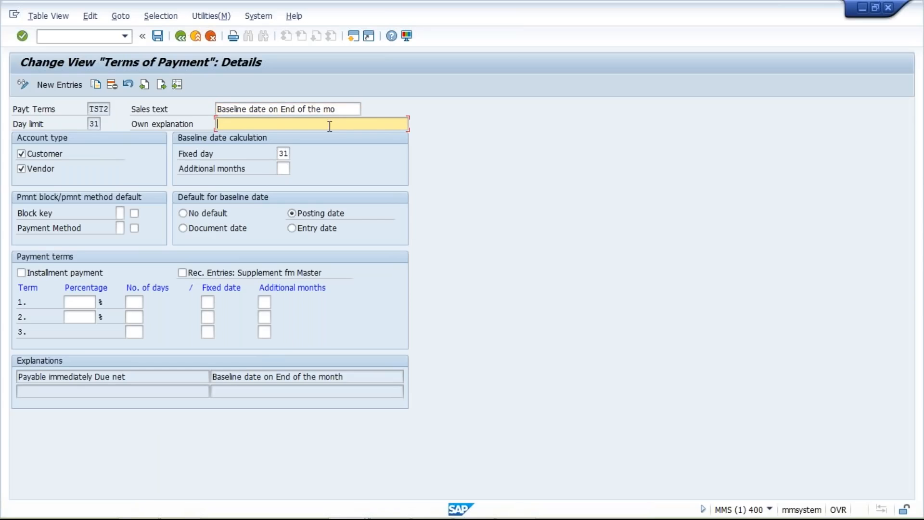
pyautogui.write('Baseline date on End of the month')
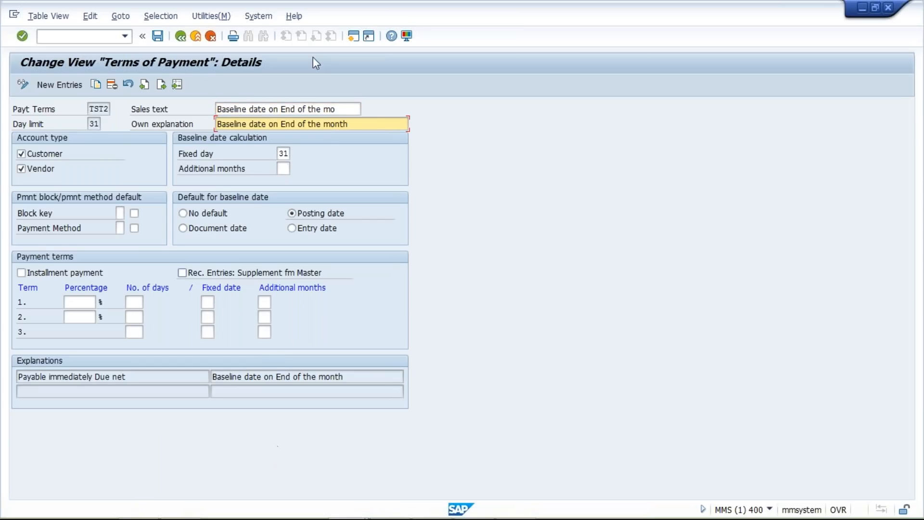
pyautogui.click(159, 36)
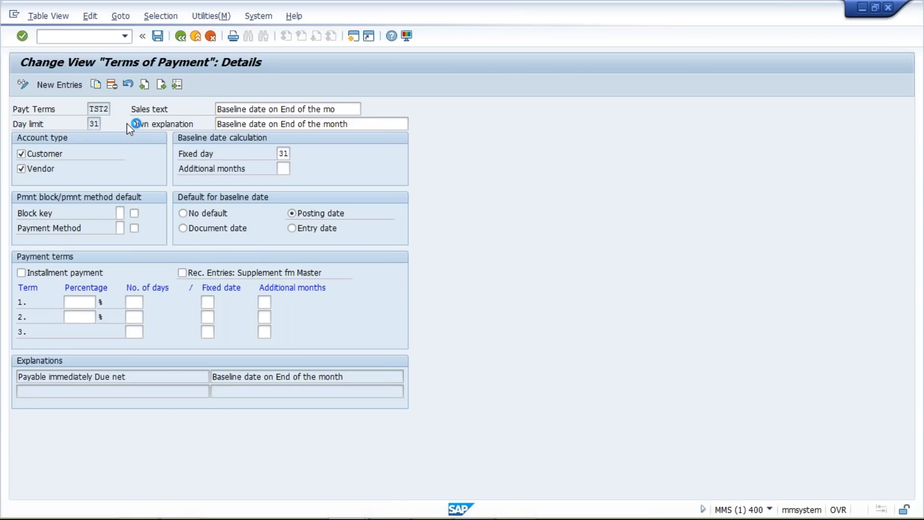
# Step: Switch to the Excel plan and compare the due date in I9 with the second half-month dates in H10:I10
pyautogui.hotkey('alt', 'Tab')
pyautogui.press('Right')
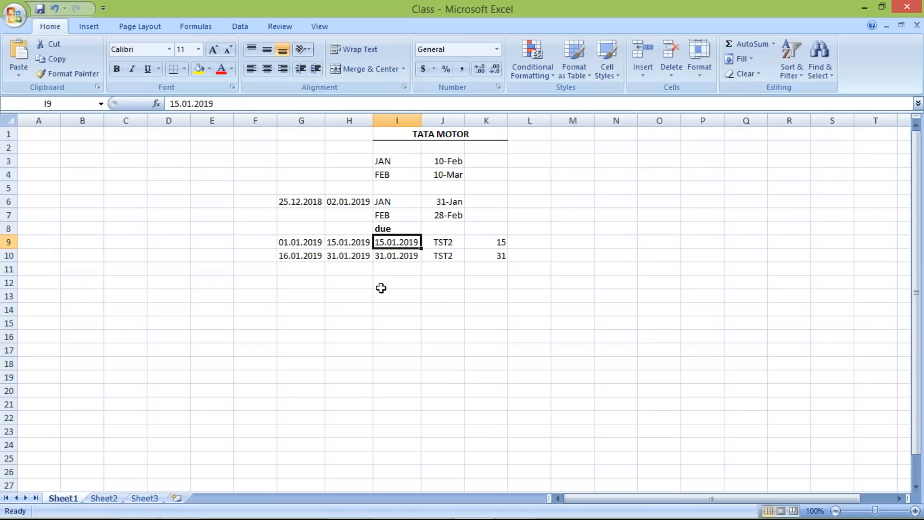
pyautogui.click(354, 260)
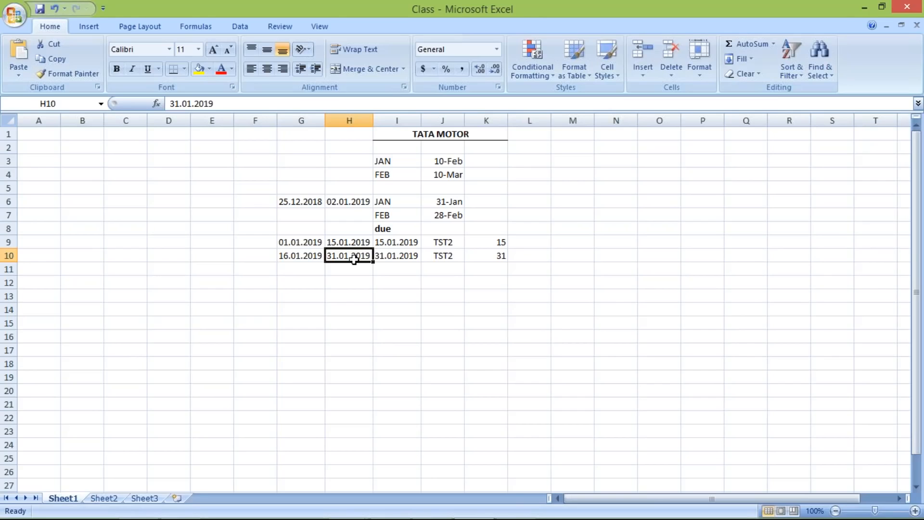
pyautogui.click(406, 256)
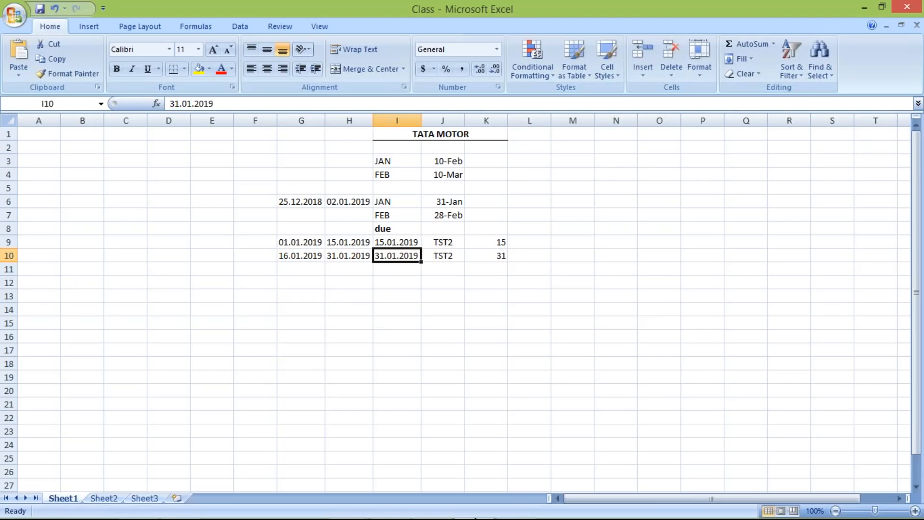
pyautogui.moveTo(363, 514)
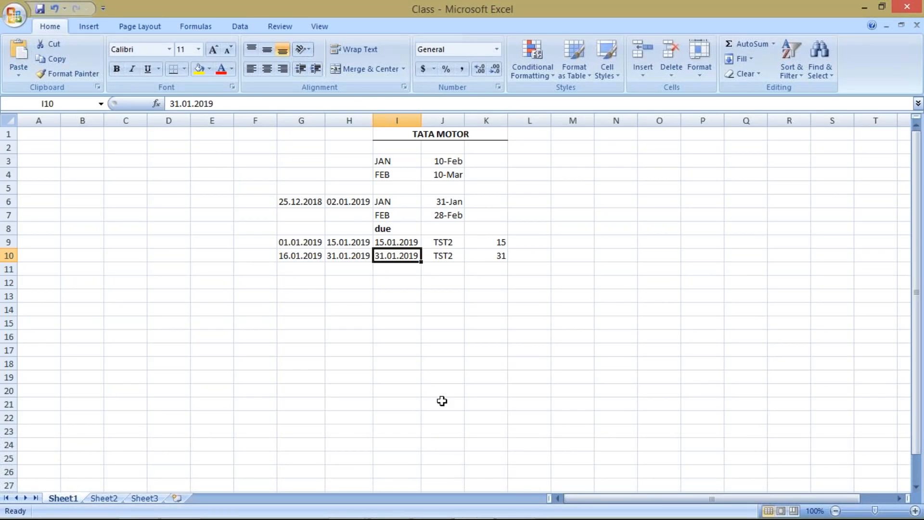
pyautogui.press('Down')
pyautogui.press('Left')
pyautogui.press('Left')
pyautogui.press('Right')
pyautogui.press('Down')
pyautogui.press('Down')
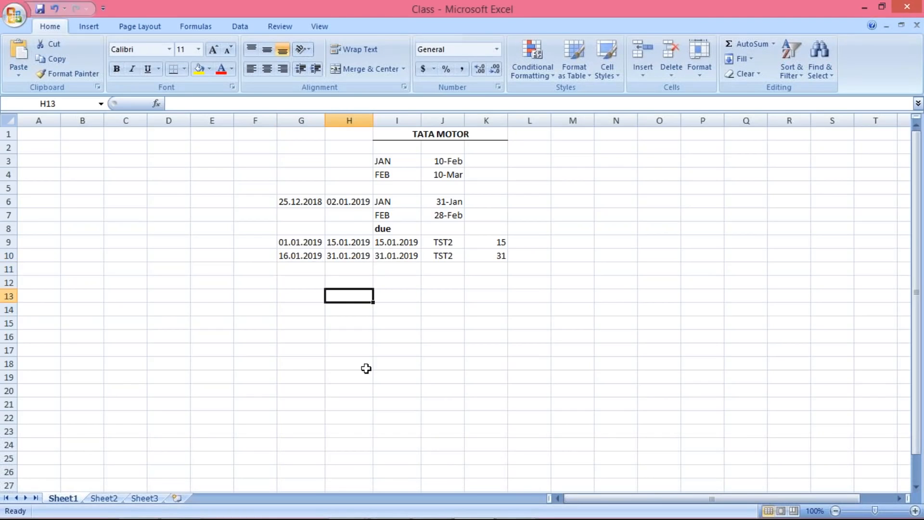
pyautogui.click(418, 279)
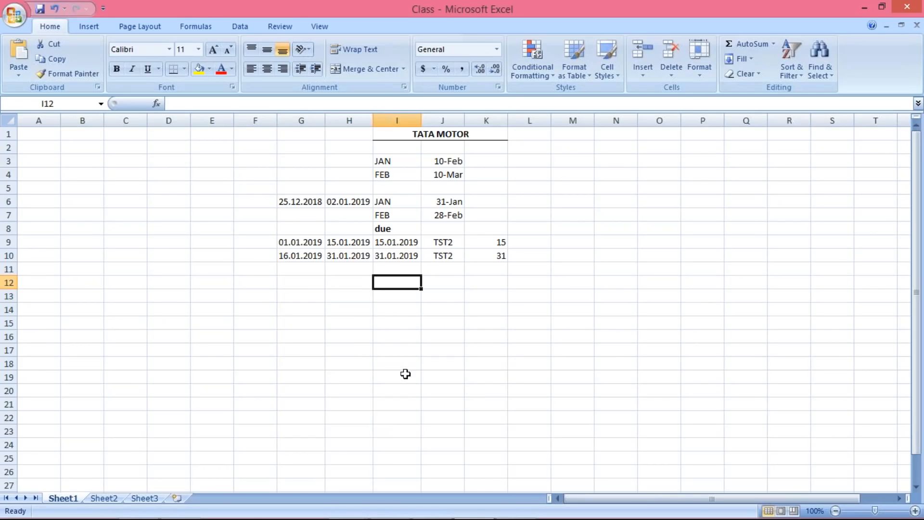
# Step: Switch back to the SAP details of the TST2 entry with day limit 31
pyautogui.click(361, 511)
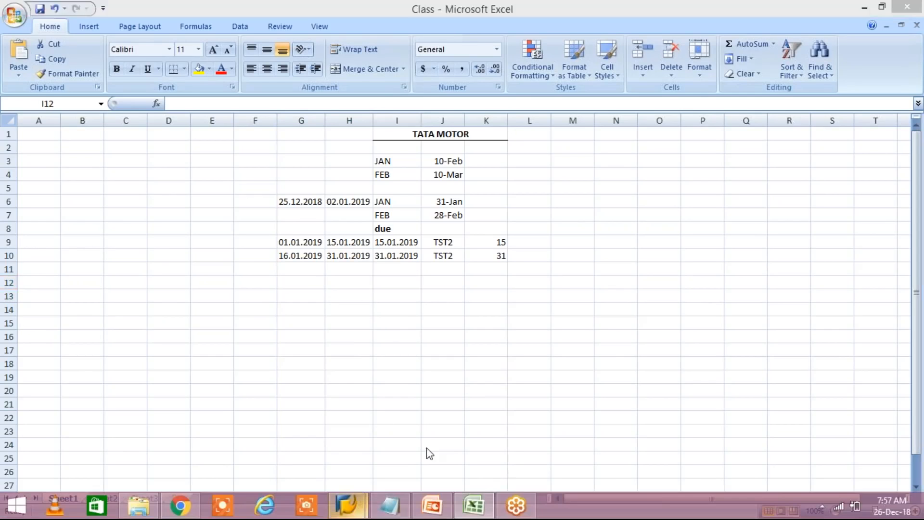
pyautogui.click(435, 448)
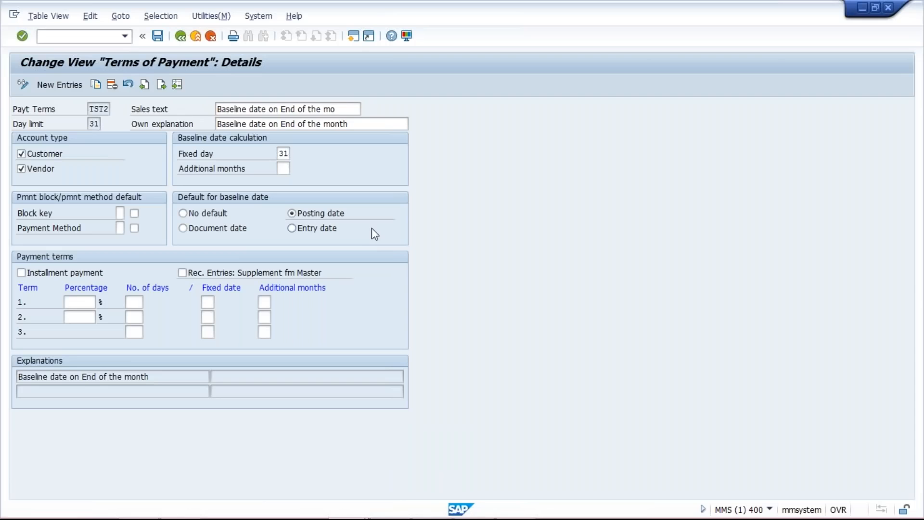
# Step: Open a new SAP session and start vendor invoice entry with transaction FB60
pyautogui.hotkey('ctrl', 'n')
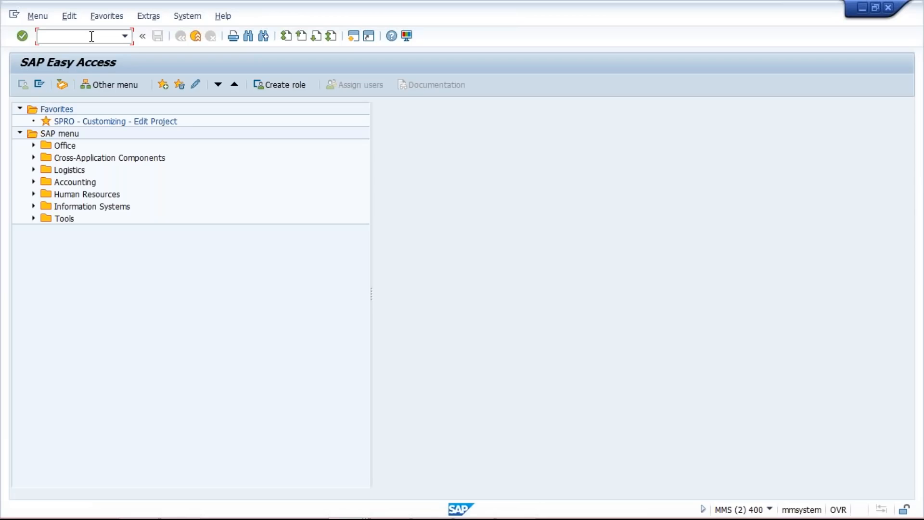
pyautogui.write('FB60')
pyautogui.press('Return')
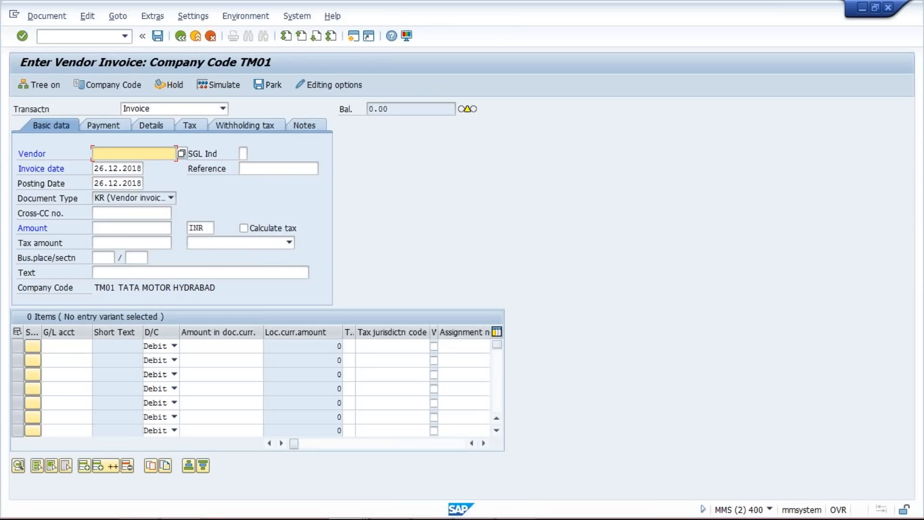
pyautogui.press('Tab')
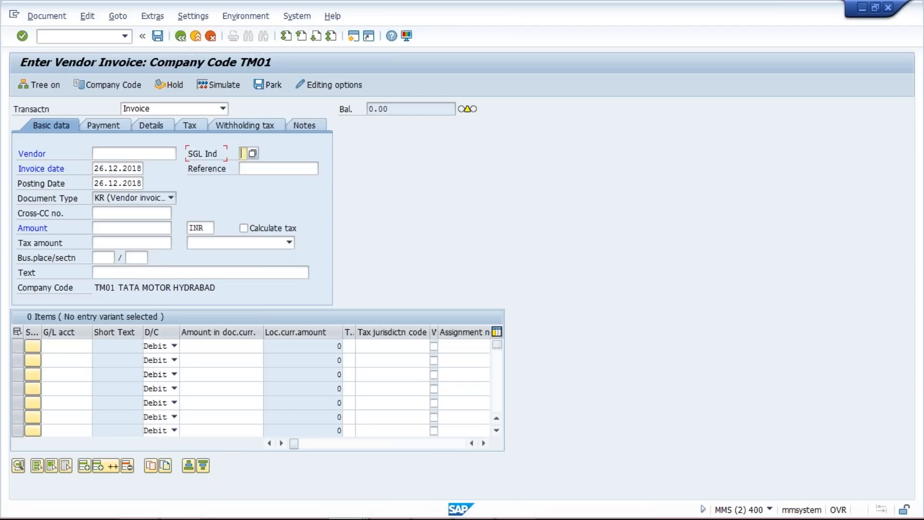
pyautogui.press('Tab')
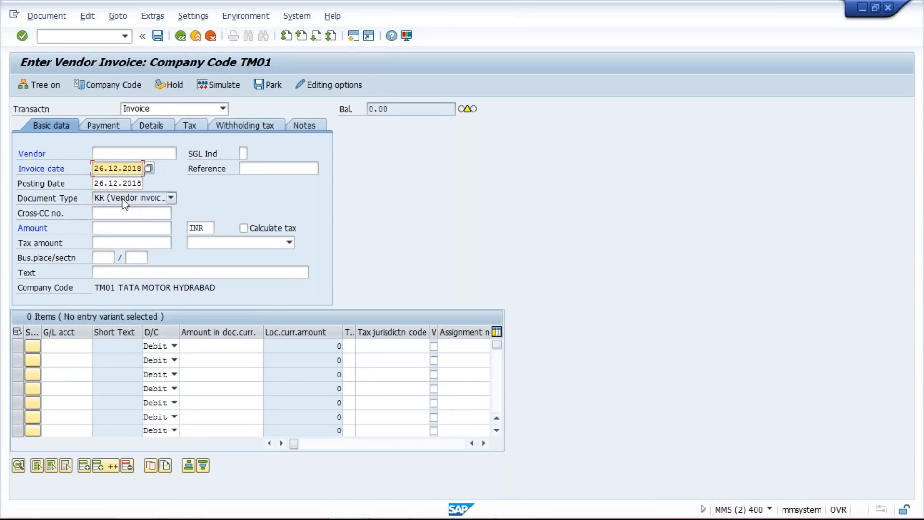
pyautogui.hotkey('alt', 'Tab')
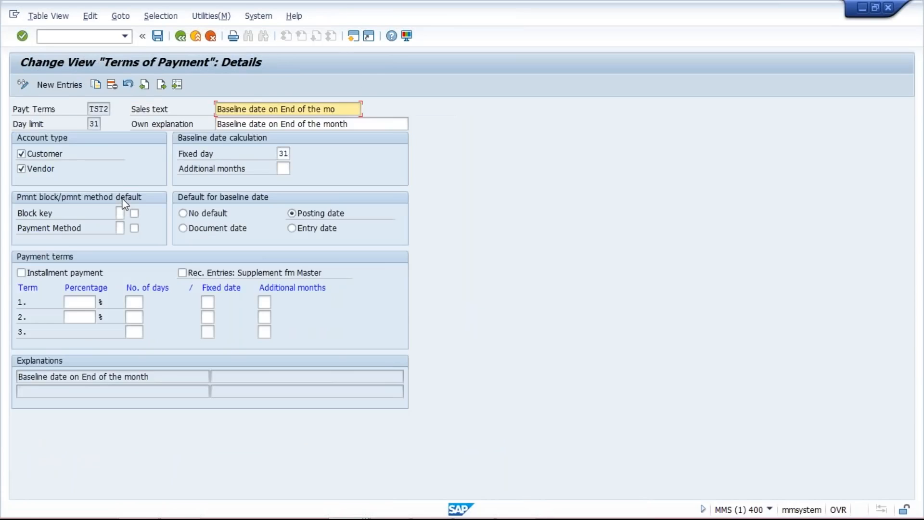
pyautogui.hotkey('alt', 'Tab')
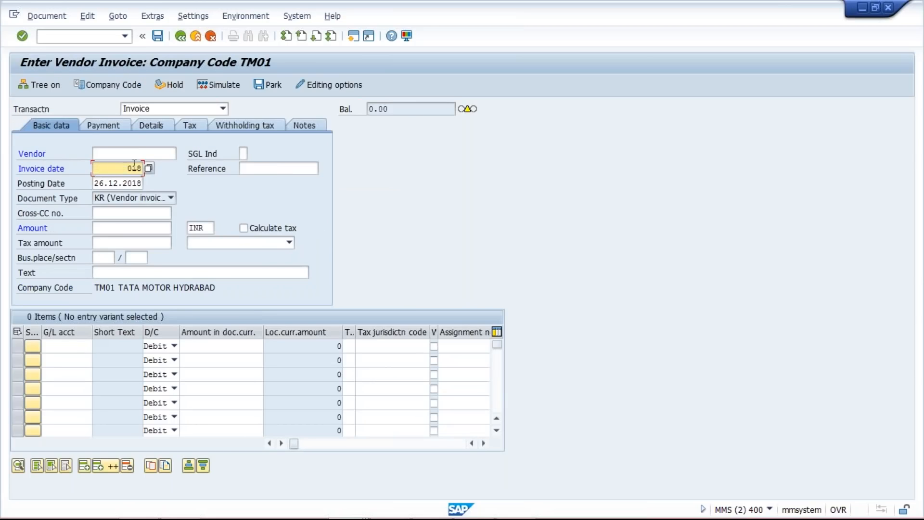
pyautogui.click(133, 167)
pyautogui.write('14')
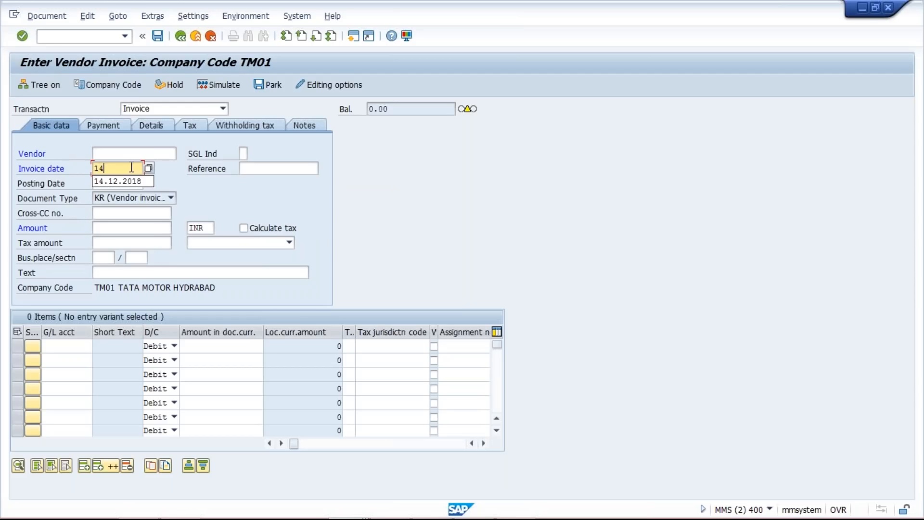
pyautogui.press('Down')
pyautogui.press('Return')
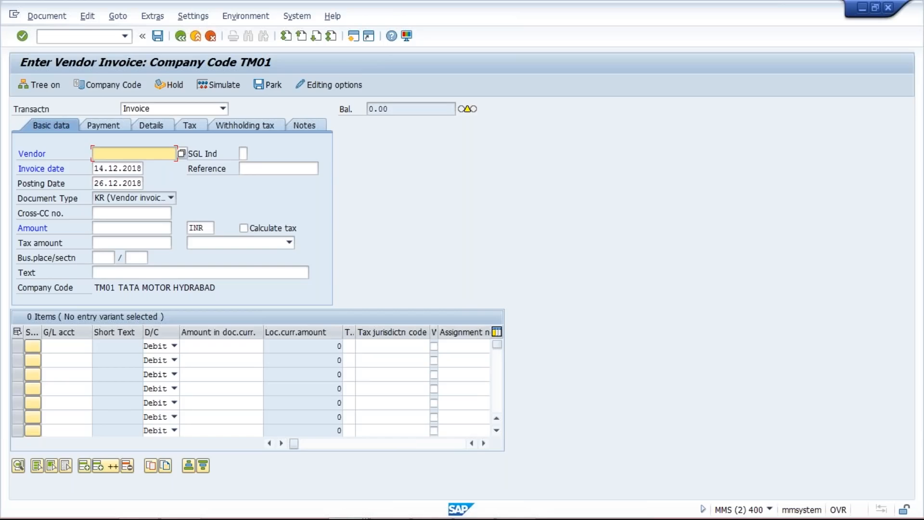
pyautogui.click(125, 36)
pyautogui.click(117, 52)
pyautogui.press('Home')
pyautogui.write('/N')
pyautogui.press('Return')
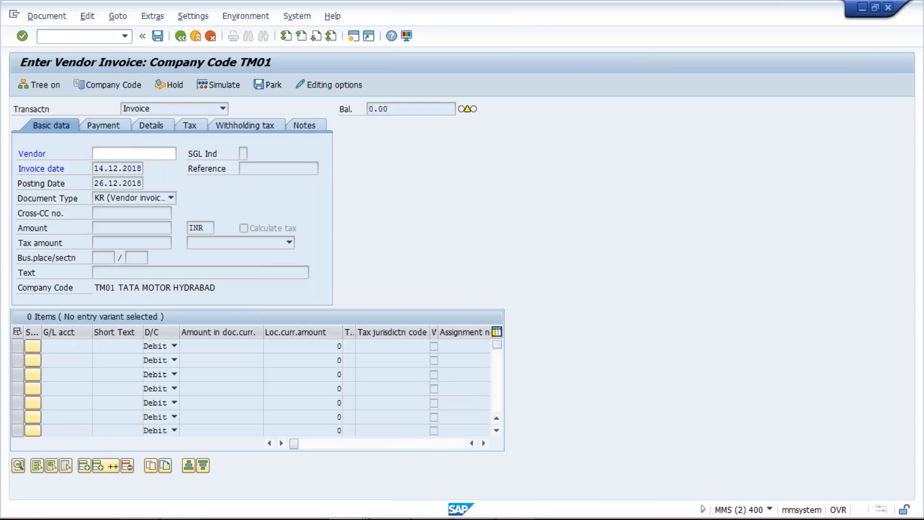
# Step: Set the vendor invoice's invoice date and posting date to 14.12.2018
pyautogui.click(109, 169)
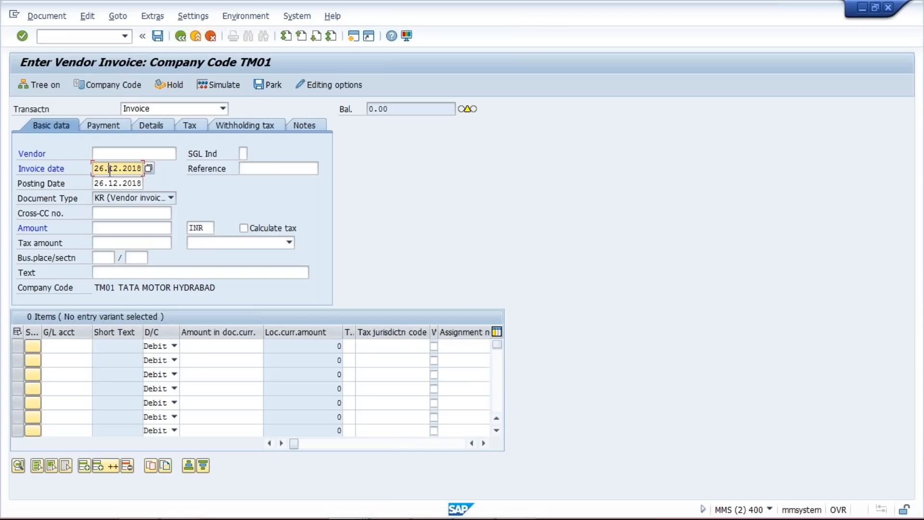
pyautogui.doubleClick(109, 169)
pyautogui.write('14')
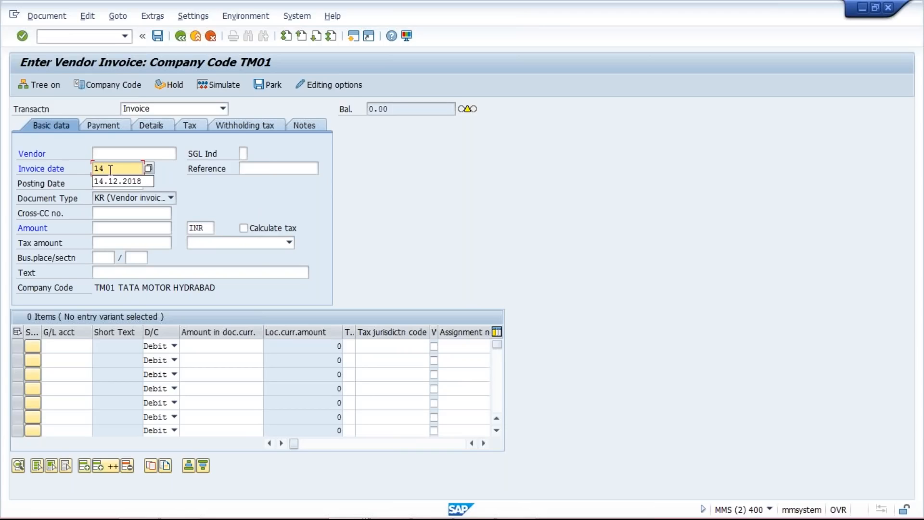
pyautogui.press('Down')
pyautogui.press('Return')
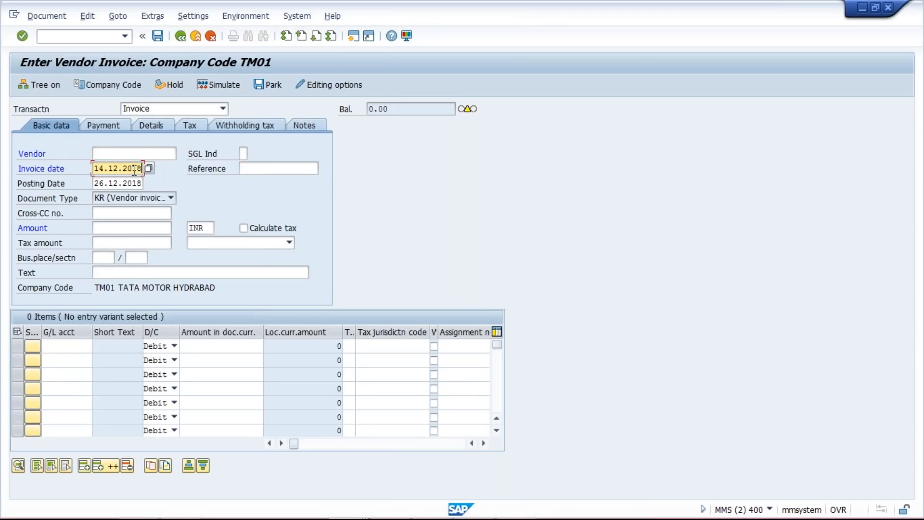
pyautogui.doubleClick(116, 183)
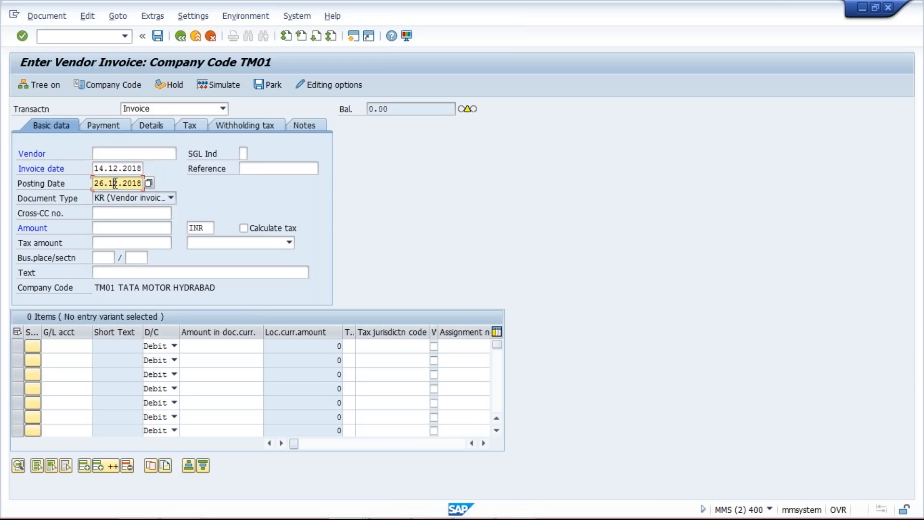
pyautogui.write('14.12.2018')
# Step: Enter the vendor number of RAM INFOTECH in the invoice's basic data and load the vendor
pyautogui.click(127, 153)
pyautogui.write('39')
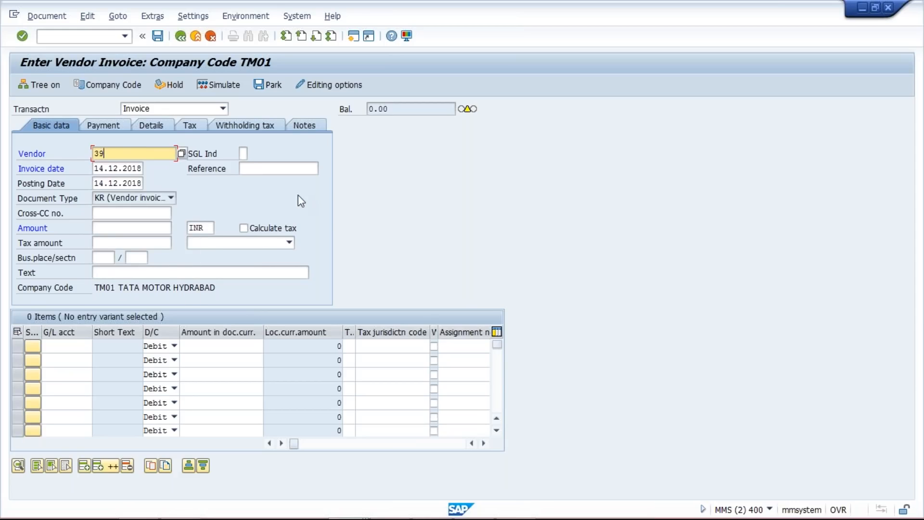
pyautogui.press('Return')
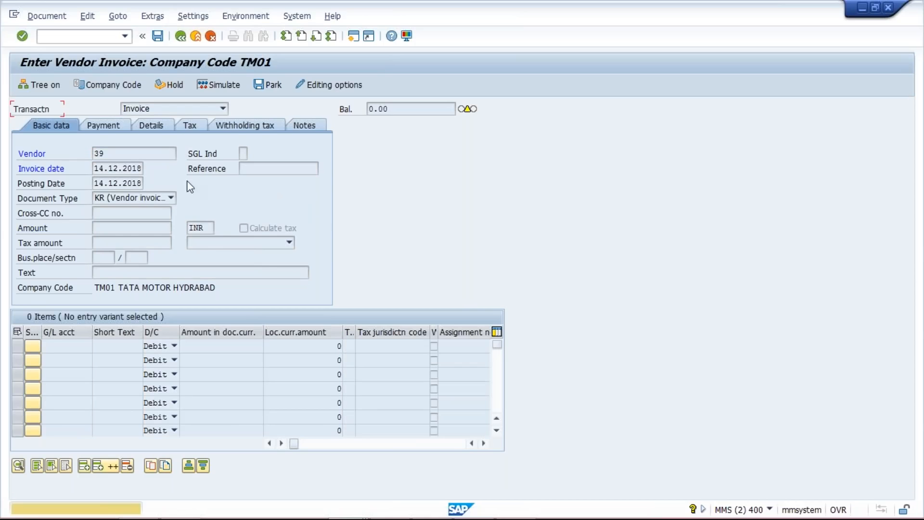
pyautogui.press('Return')
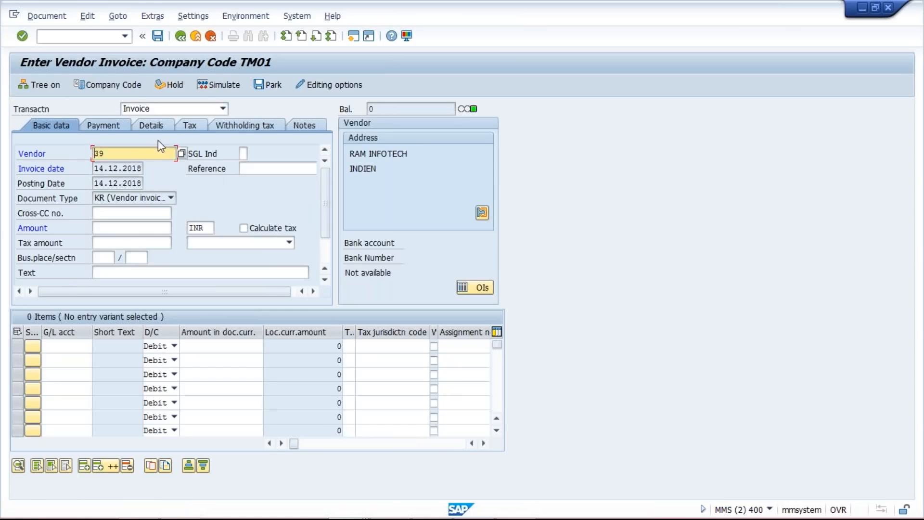
pyautogui.click(114, 123)
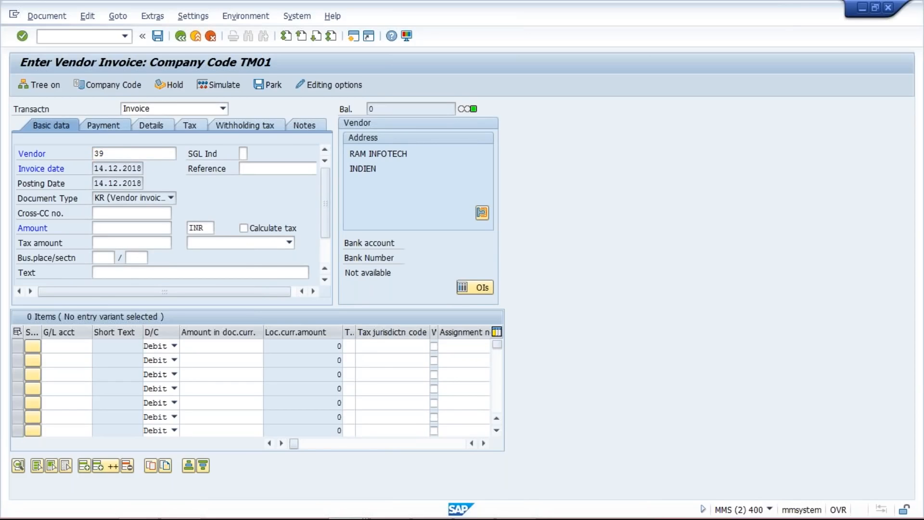
pyautogui.click(52, 125)
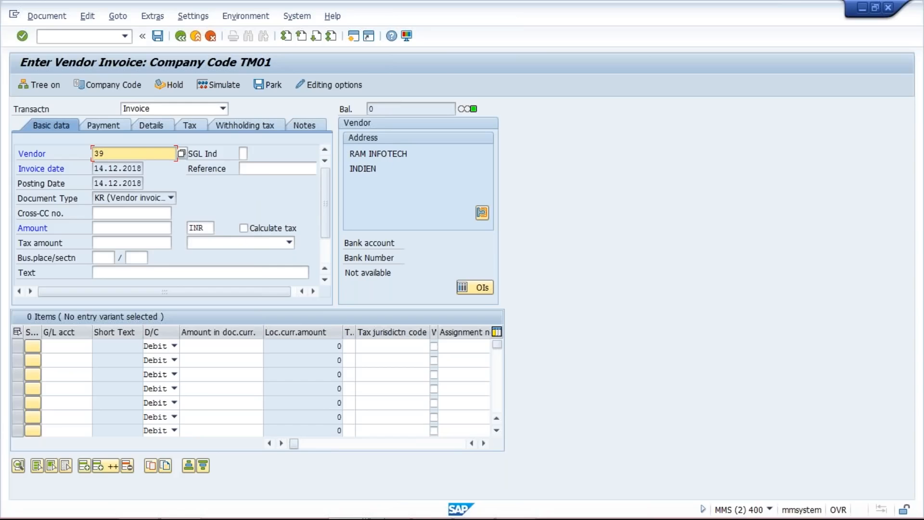
# Step: Switch to the Excel plan and compare the first half-month range G9:H9 with its due date in I9
pyautogui.click(474, 510)
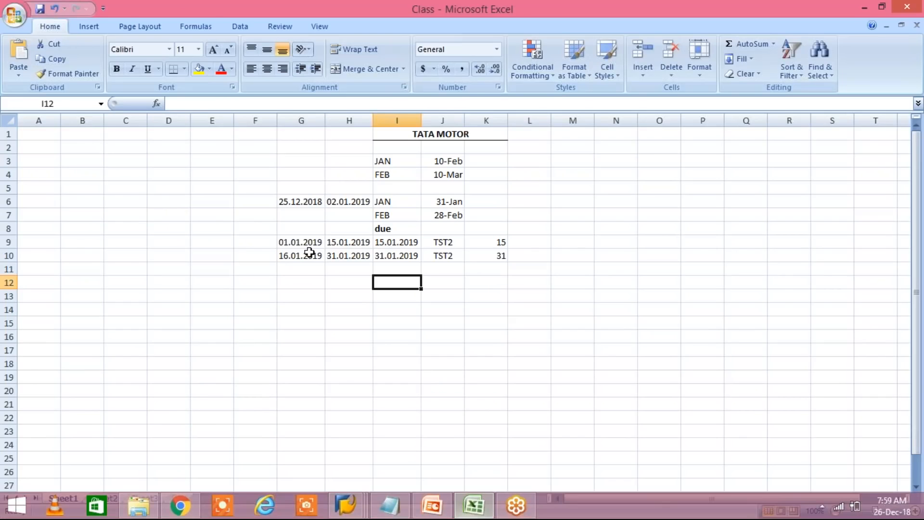
pyautogui.click(286, 241)
pyautogui.moveTo(285, 241); pyautogui.dragTo(339, 246)
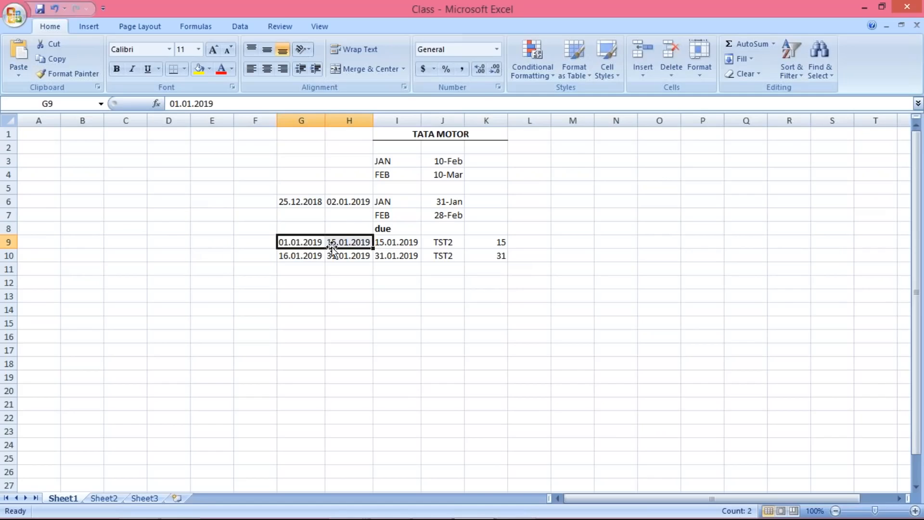
pyautogui.click(399, 246)
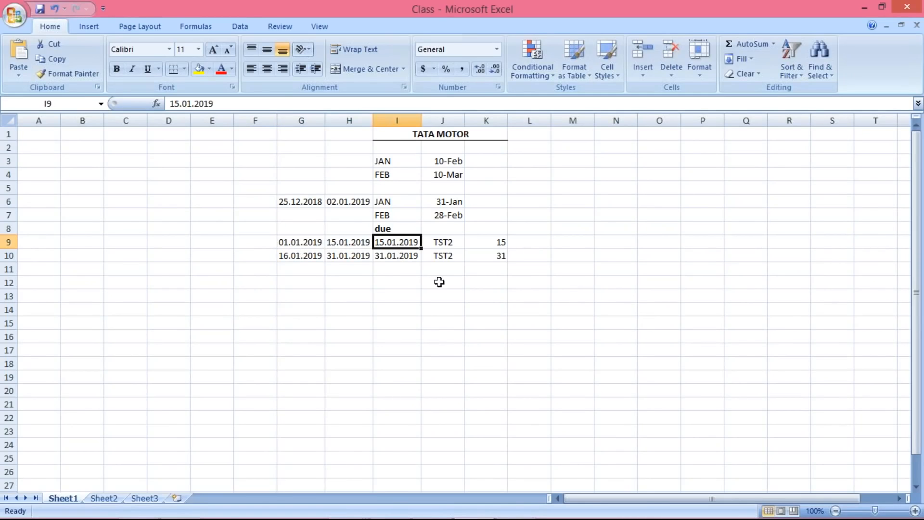
# Step: Switch back to the SAP vendor invoice, apply payment terms TST2 and return to the basic data
pyautogui.hotkey('alt', 'Tab')
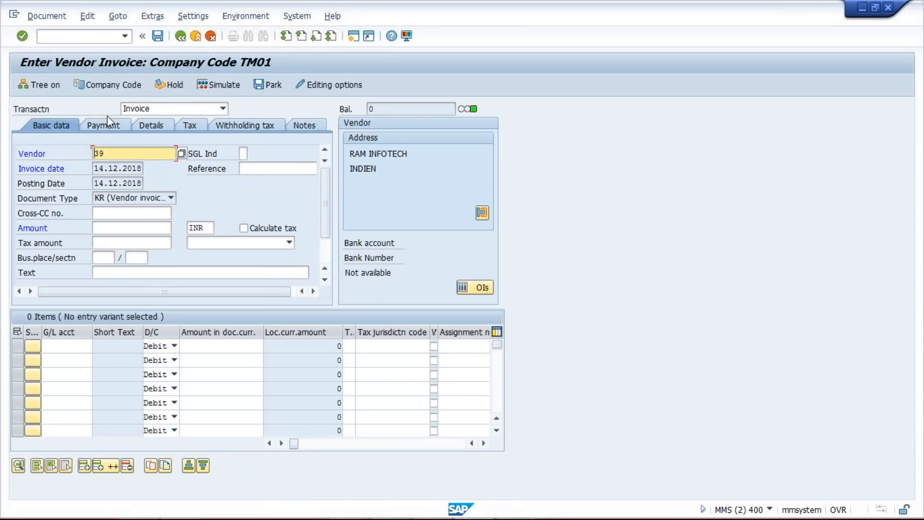
pyautogui.click(109, 124)
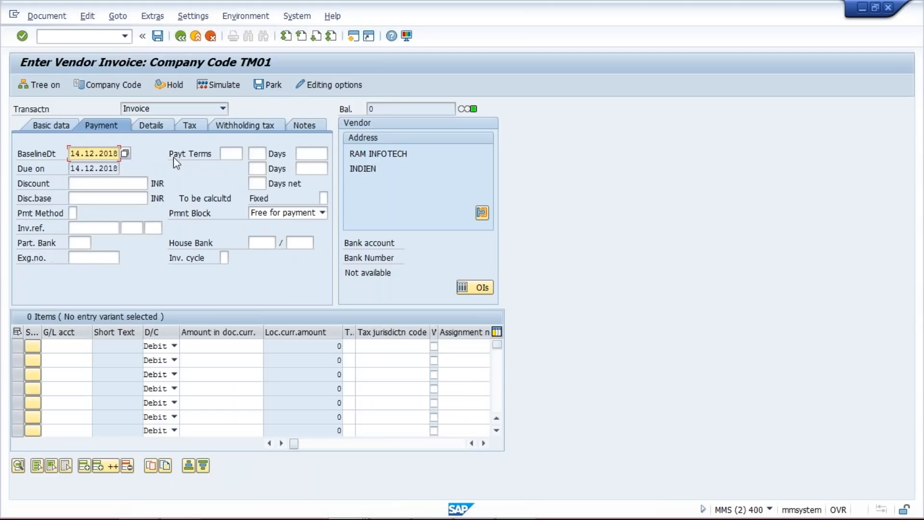
pyautogui.click(225, 153)
pyautogui.write('T')
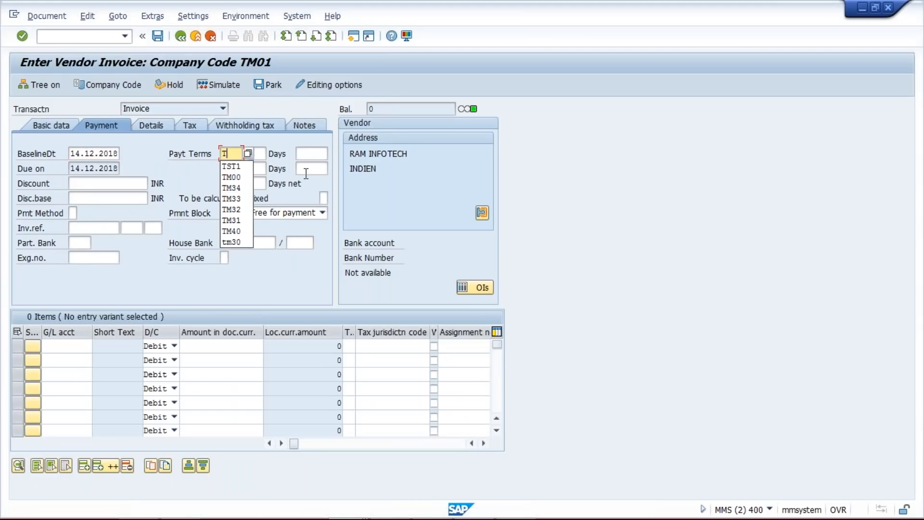
pyautogui.write('ST2')
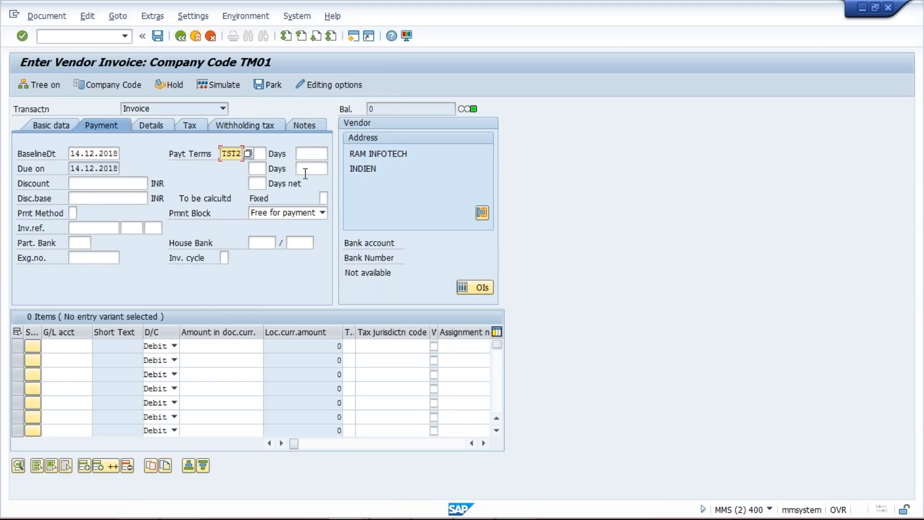
pyautogui.press('Return')
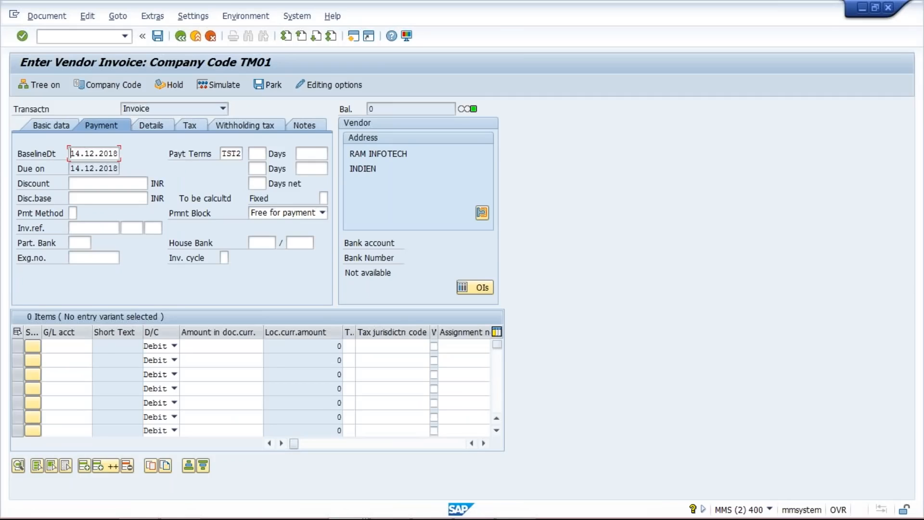
pyautogui.write('15')
pyautogui.press('Return')
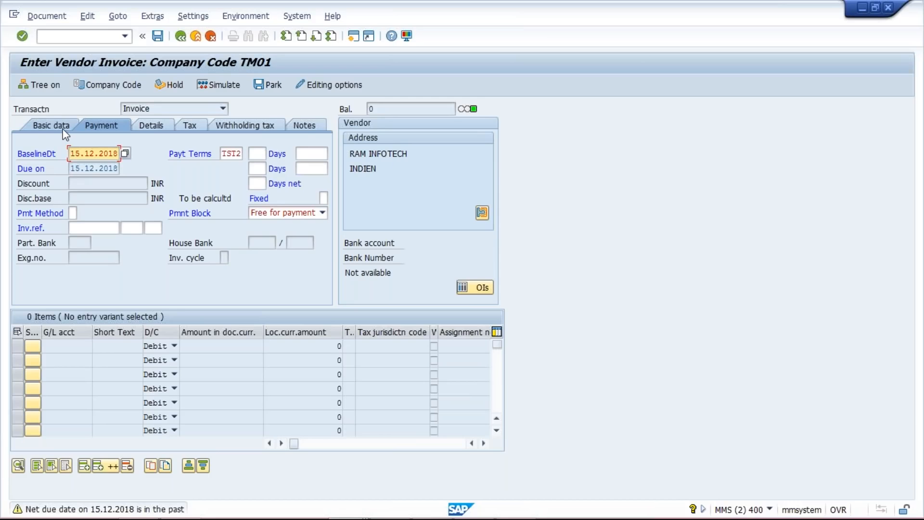
pyautogui.press('Return')
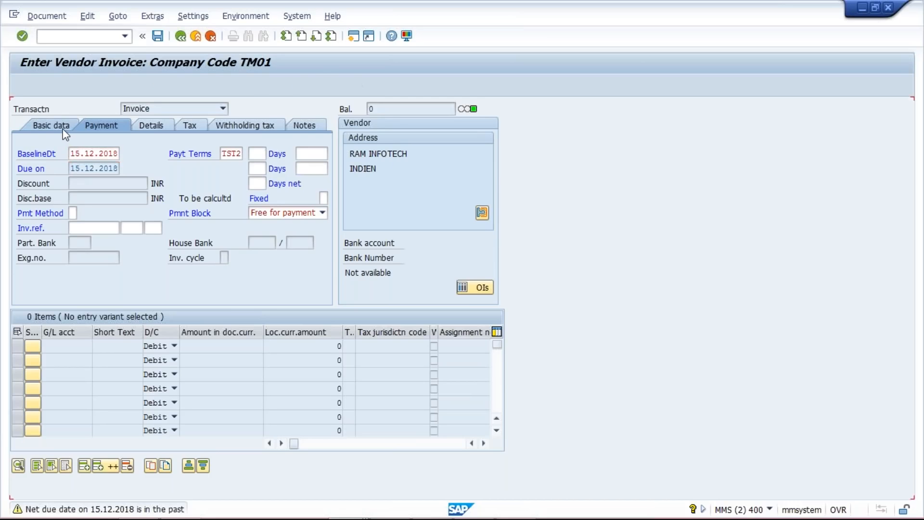
pyautogui.click(59, 124)
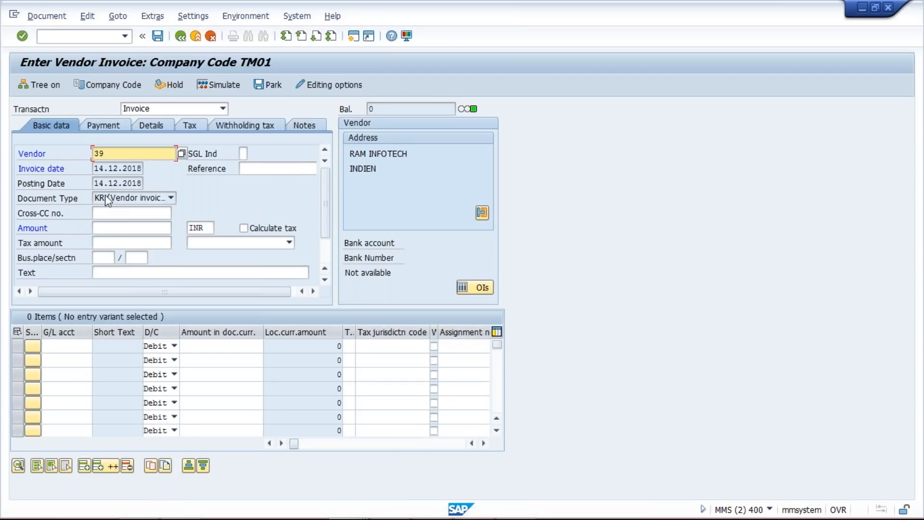
# Step: Restart FB60 with a blank vendor invoice and set its invoice date and posting date to 14.01.2019
pyautogui.click(124, 36)
pyautogui.click(121, 50)
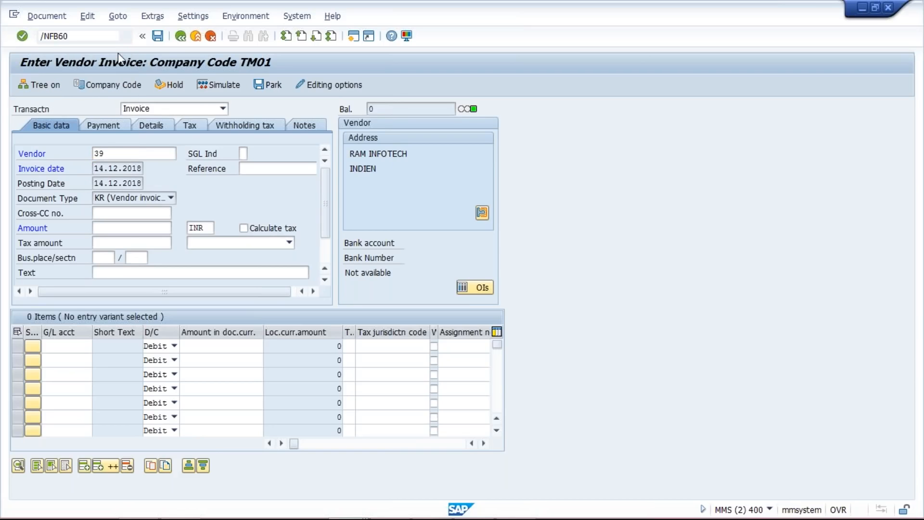
pyautogui.press('Return')
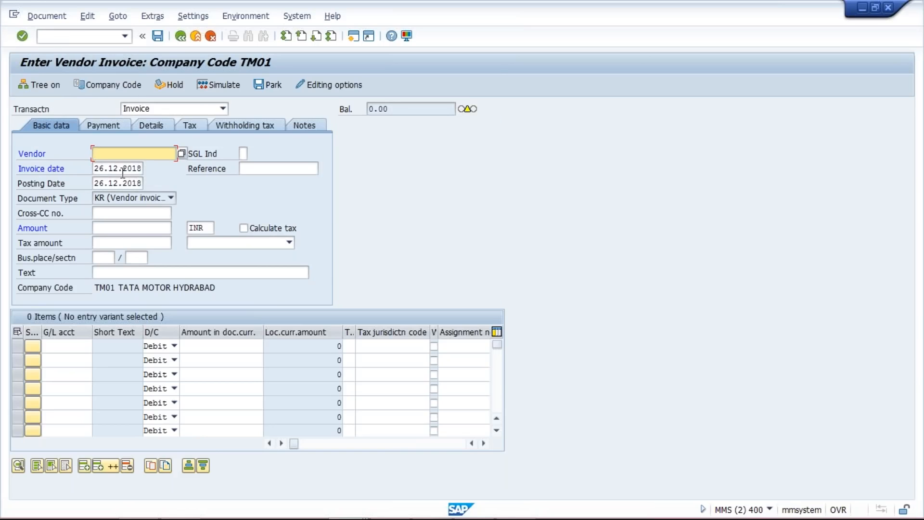
pyautogui.click(96, 170)
pyautogui.write('14.01')
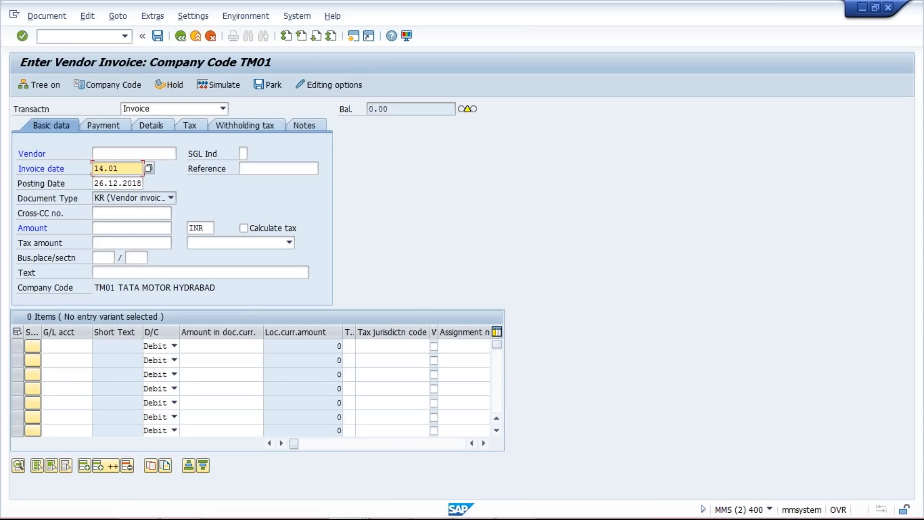
pyautogui.write('.2019')
pyautogui.press('Tab')
pyautogui.press('Tab')
pyautogui.hotkey('ctrl', 'a')
pyautogui.write('14.01.2019')
# Step: Choose the previously used RAM INFOTECH vendor for the new invoice and accept the posting period adjustment
pyautogui.click(118, 155)
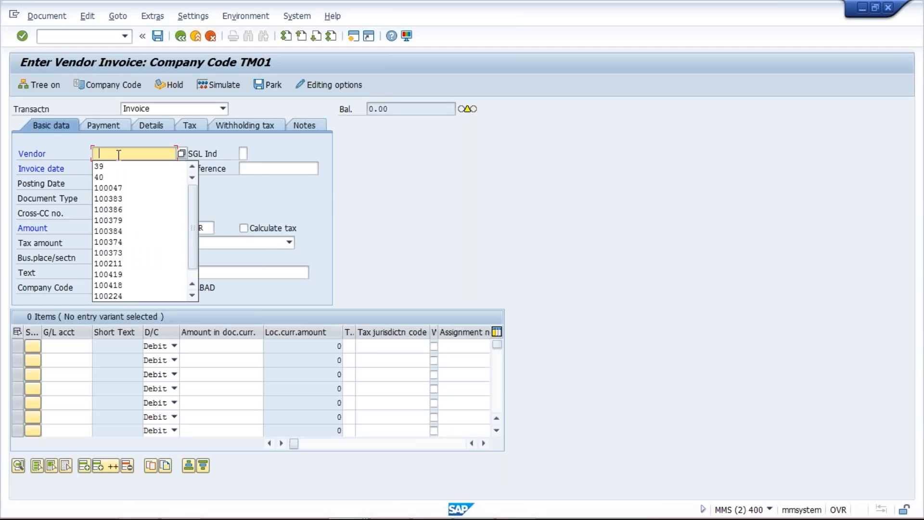
pyautogui.click(115, 166)
pyautogui.click(114, 126)
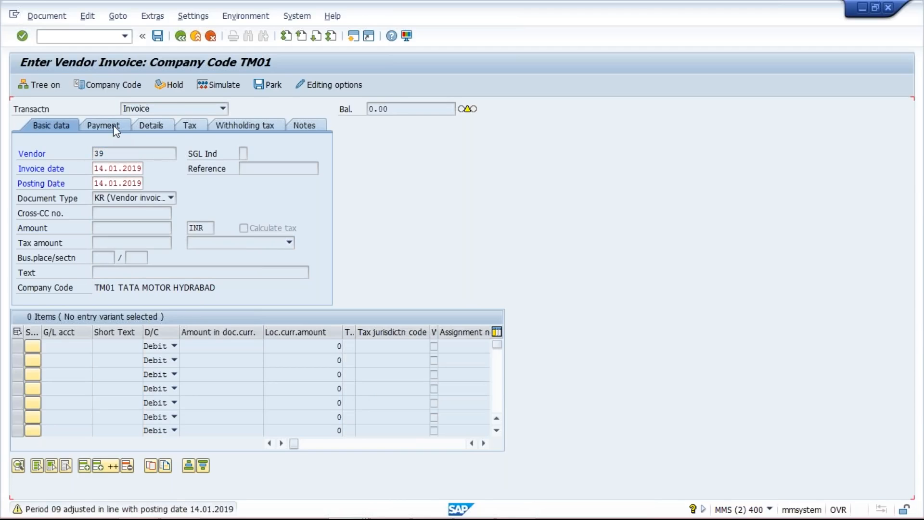
pyautogui.press('Return')
# Step: Apply payment terms TST2 to the January invoice and recalculate its baseline and due dates
pyautogui.click(114, 125)
pyautogui.click(226, 154)
pyautogui.write('T')
pyautogui.press('Down')
pyautogui.press('Return')
pyautogui.press('Return')
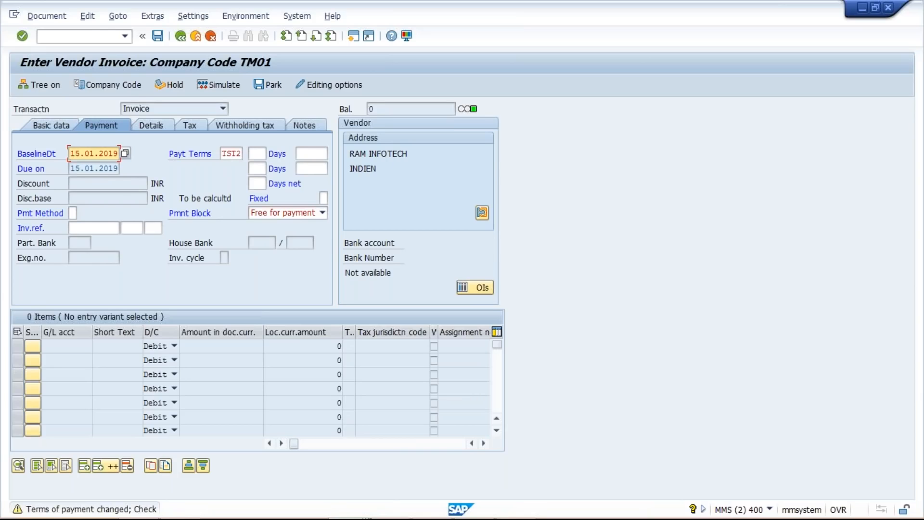
# Step: Switch to the Excel sheet and review the date ranges and due dates of the two TST2 rows
pyautogui.moveTo(473, 511)
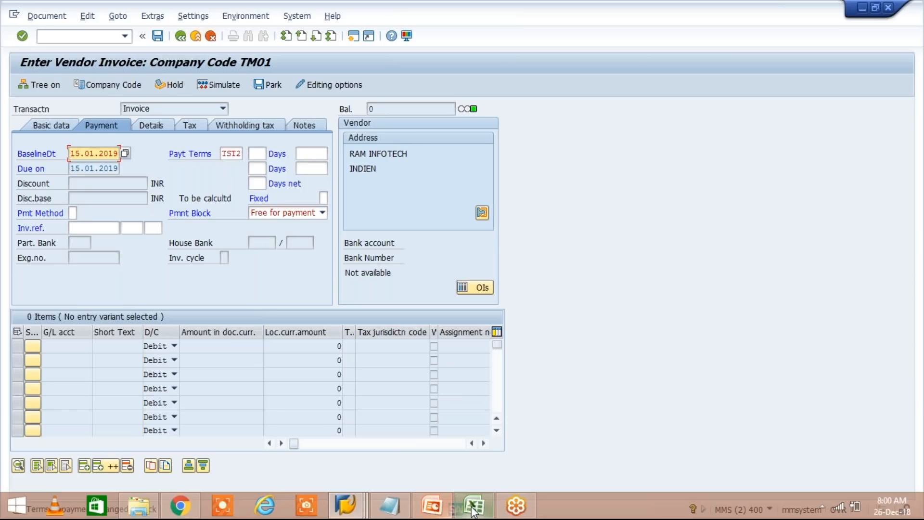
pyautogui.click(473, 511)
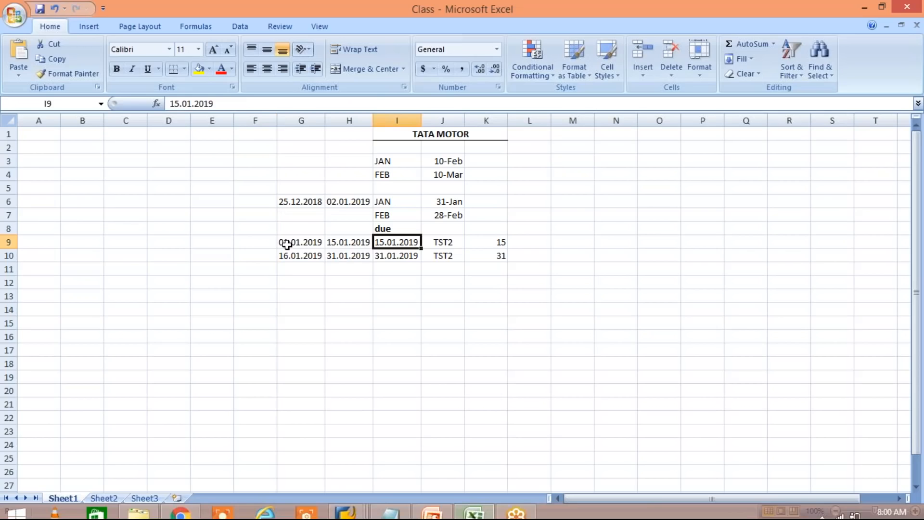
pyautogui.moveTo(285, 242); pyautogui.dragTo(418, 242)
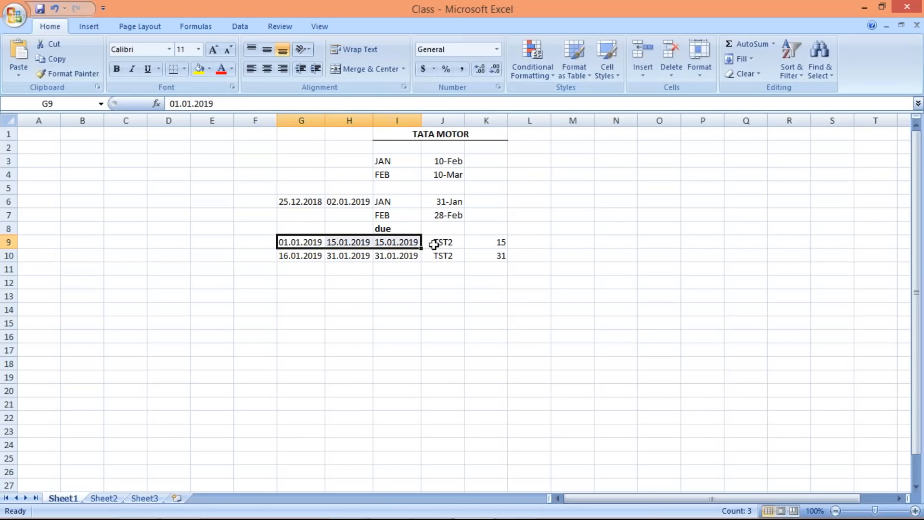
pyautogui.click(439, 242)
pyautogui.click(440, 255)
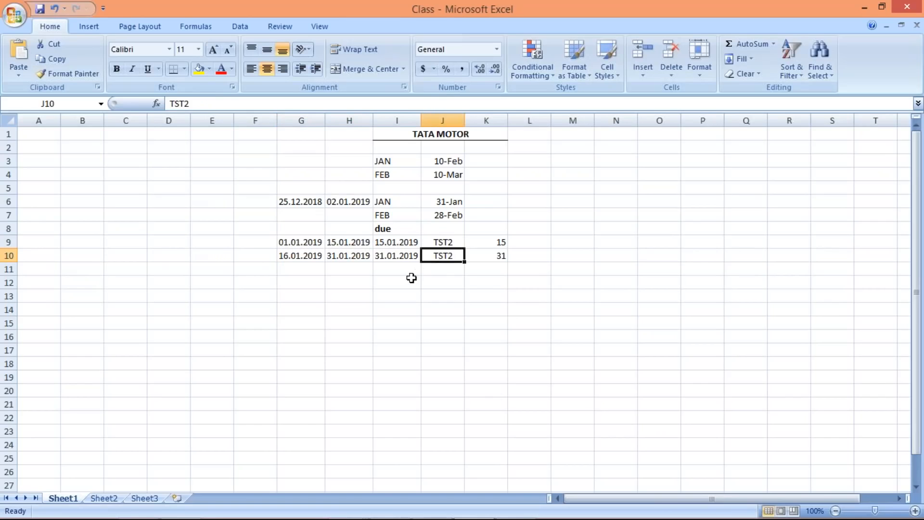
pyautogui.moveTo(307, 258); pyautogui.dragTo(417, 258)
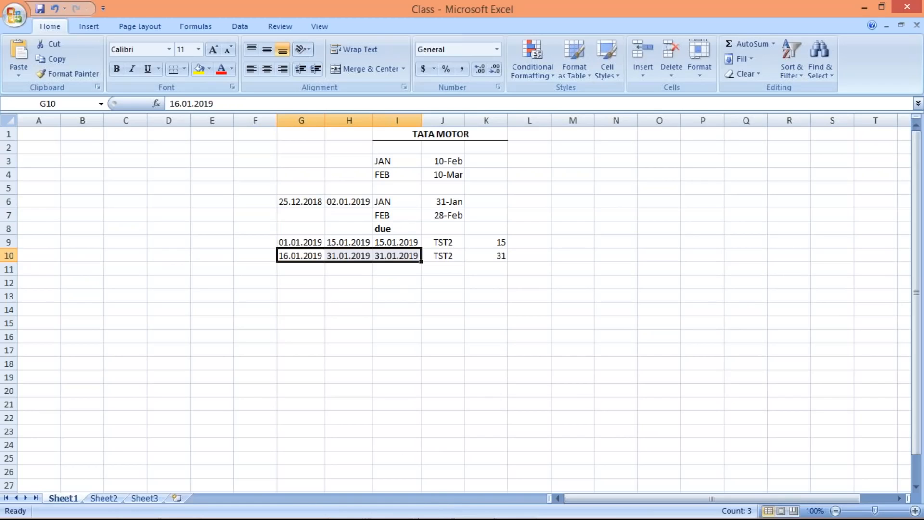
# Step: Switch back to the SAP vendor invoice and restart FB60 with a blank invoice
pyautogui.moveTo(349, 518)
pyautogui.click(349, 514)
pyautogui.click(474, 440)
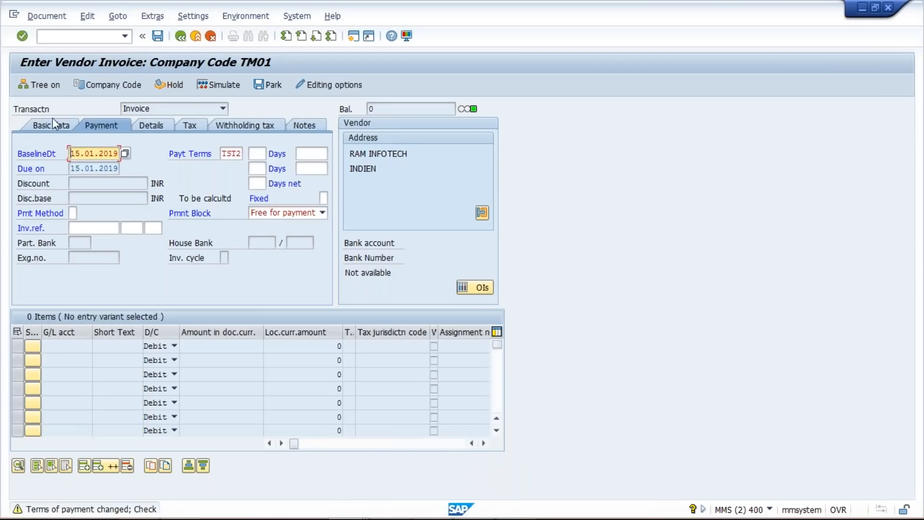
pyautogui.click(51, 125)
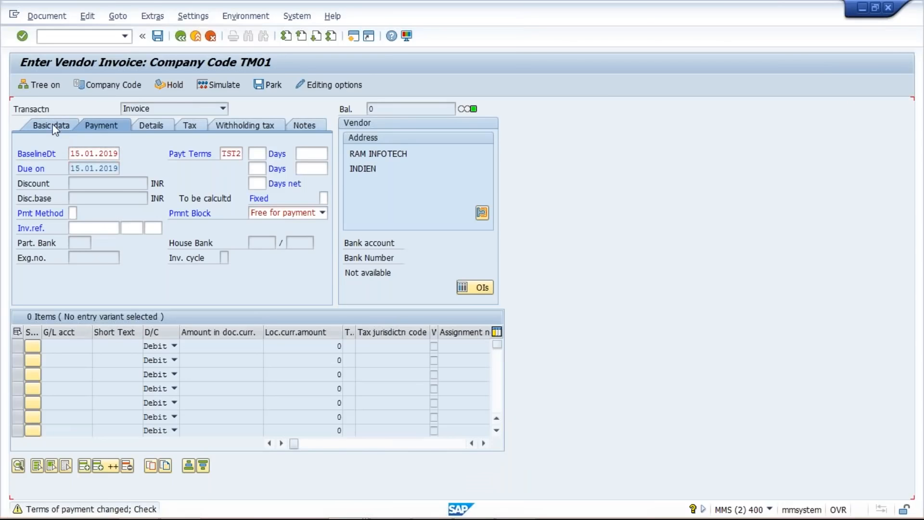
pyautogui.click(125, 37)
pyautogui.click(126, 51)
pyautogui.press('Return')
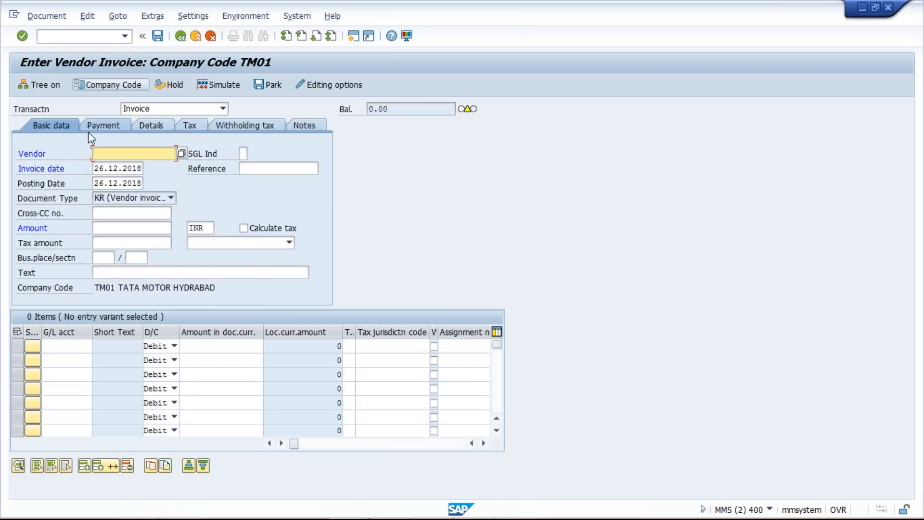
# Step: Set the blank invoice's invoice date and posting date to 16.01.2019
pyautogui.doubleClick(100, 168)
pyautogui.write('1')
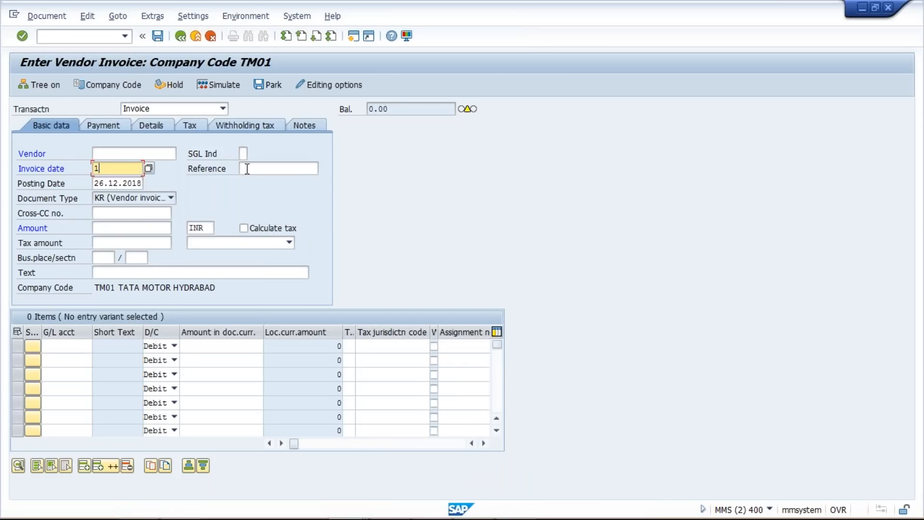
pyautogui.write('6.01.2019')
pyautogui.press('Tab')
pyautogui.press('Tab')
pyautogui.write('16.01.2019')
# Step: Enter the RAM INFOTECH vendor's number on the invoice, accept the entries and show the payment data
pyautogui.click(136, 155)
pyautogui.write('39')
pyautogui.press('Return')
pyautogui.press('Return')
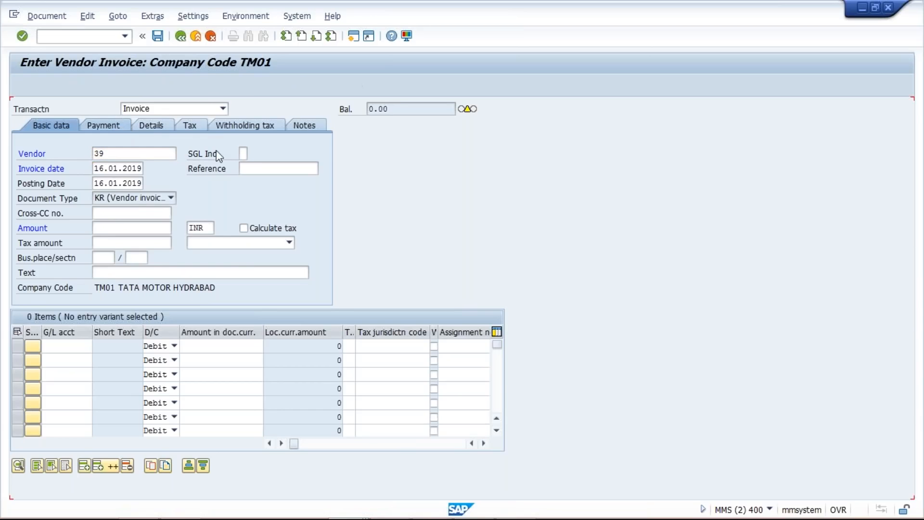
pyautogui.press('Return')
pyautogui.press('Return')
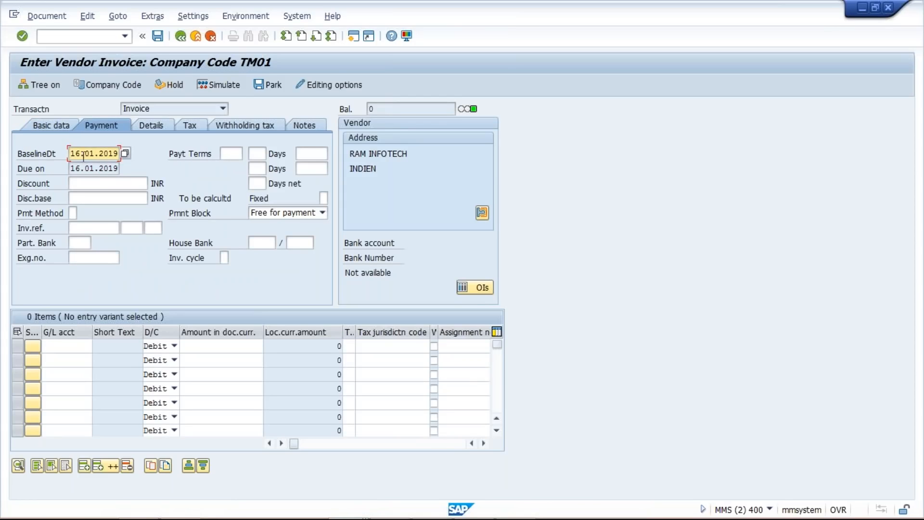
# Step: Apply payment terms TST2 to the 16.01.2019 invoice and recalculate its baseline and due dates
pyautogui.click(225, 151)
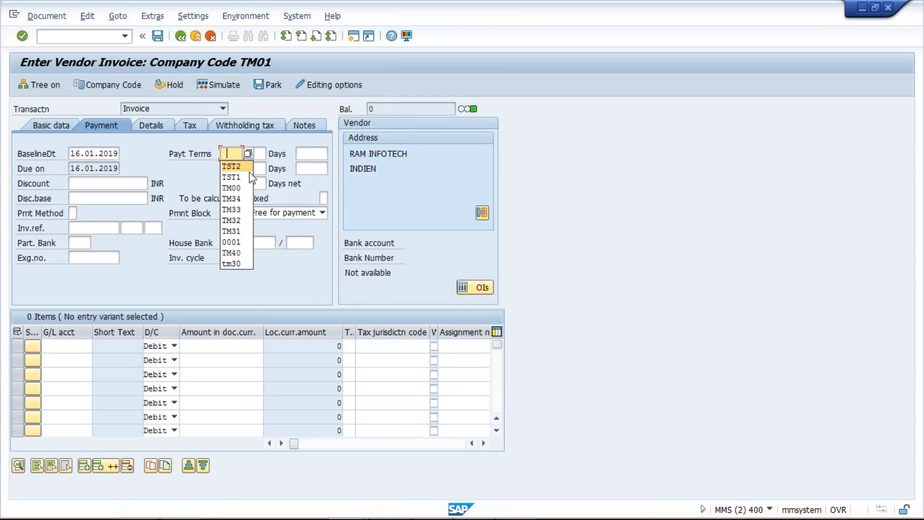
pyautogui.click(245, 177)
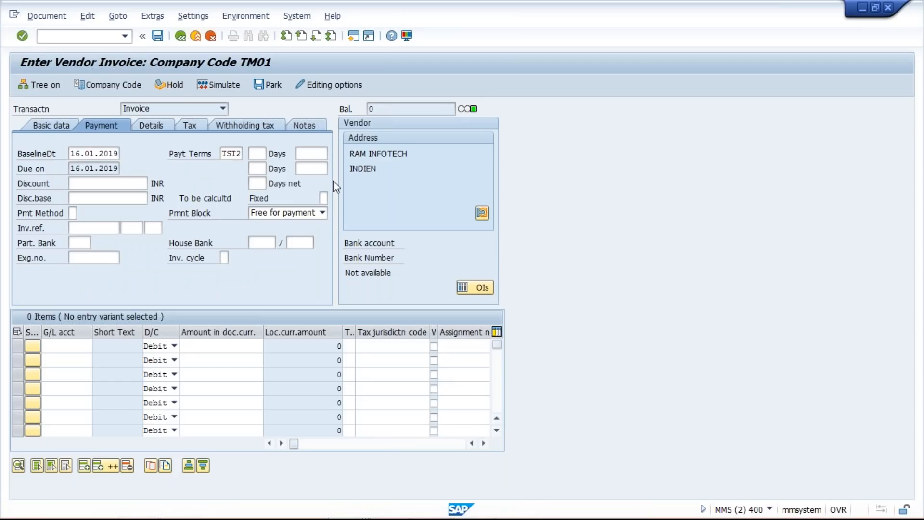
pyautogui.press('Return')
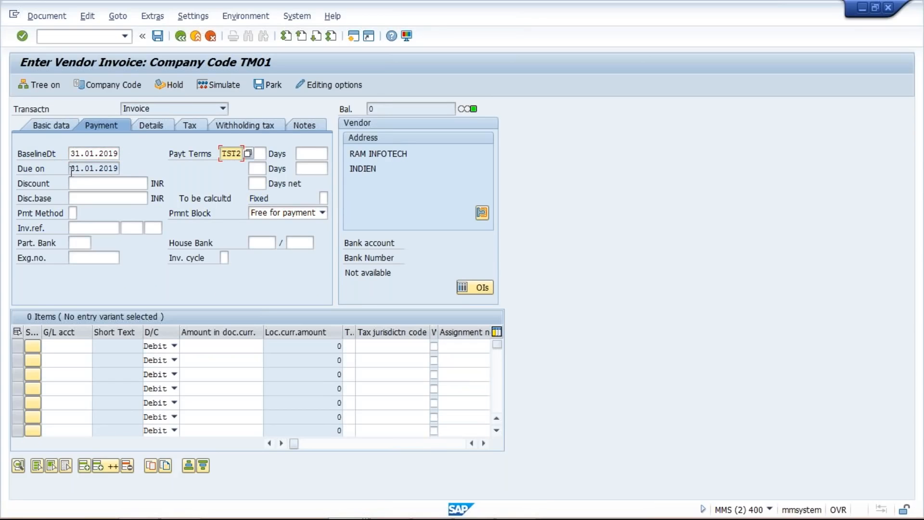
pyautogui.click(117, 169)
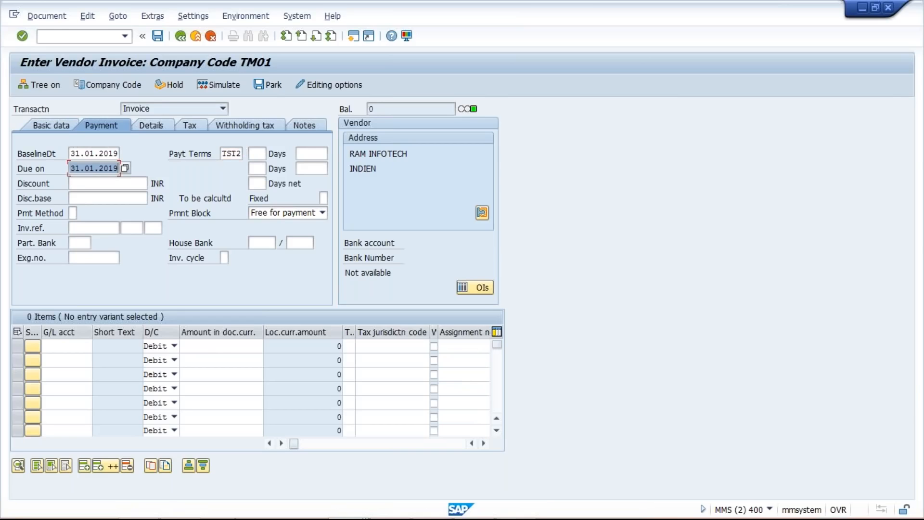
# Step: Switch to the Excel sheet and compare the calculated dates with the two TST2 date rows
pyautogui.moveTo(428, 515)
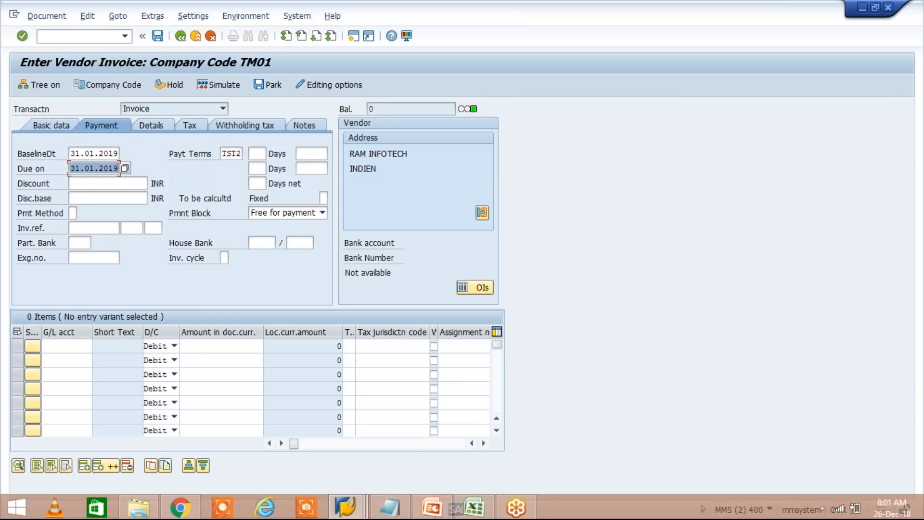
pyautogui.click(488, 515)
pyautogui.click(442, 243)
pyautogui.click(443, 258)
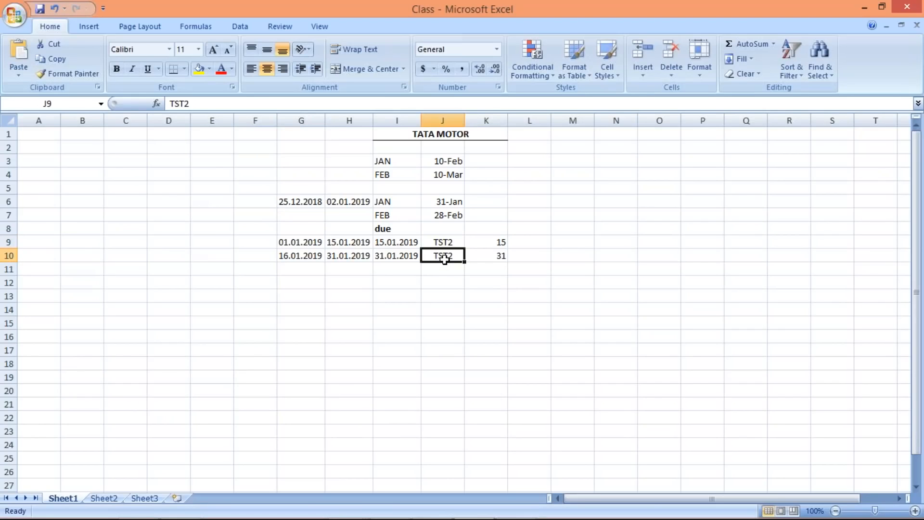
pyautogui.click(442, 242)
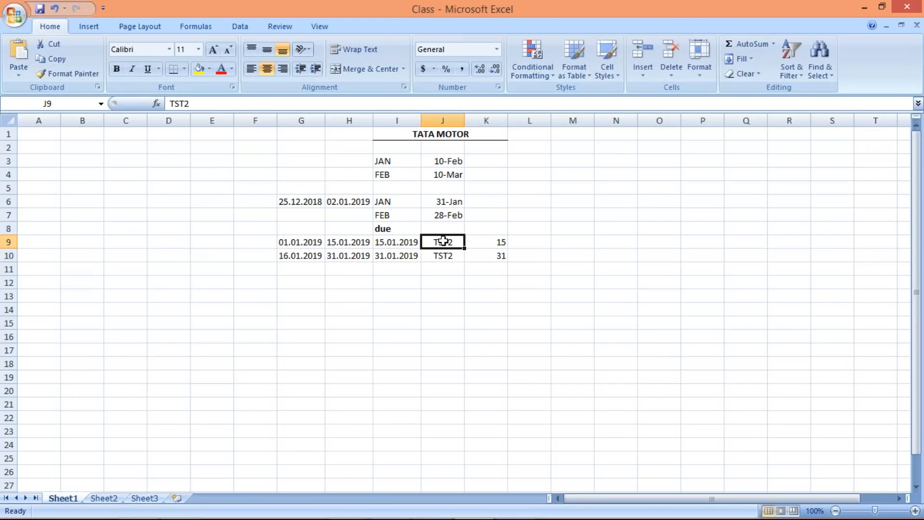
pyautogui.click(442, 256)
pyautogui.moveTo(297, 241); pyautogui.dragTo(415, 245)
pyautogui.moveTo(305, 256); pyautogui.dragTo(385, 256)
pyautogui.click(383, 283)
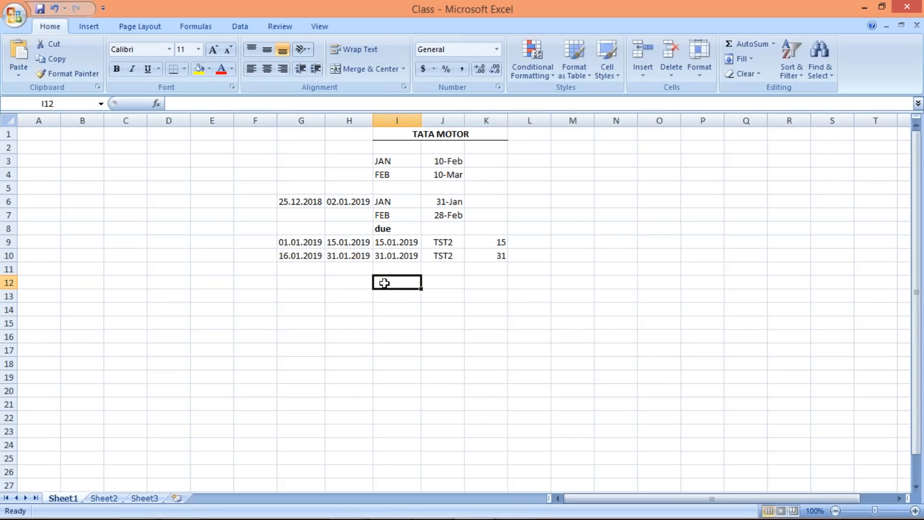
# Step: Examine in rows 9 and 10 how each invoice date range relates to its due date, payment term and day limit
pyautogui.click(353, 240)
pyautogui.moveTo(309, 242); pyautogui.dragTo(346, 244)
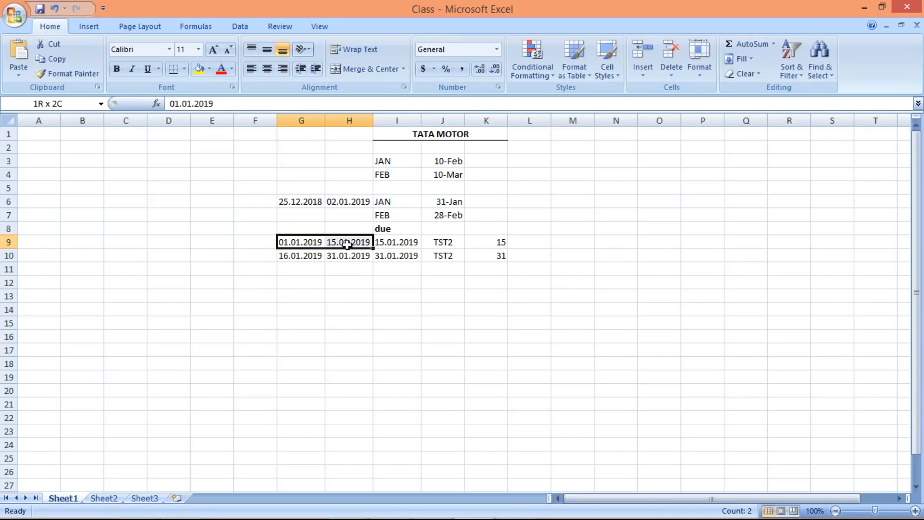
pyautogui.click(404, 245)
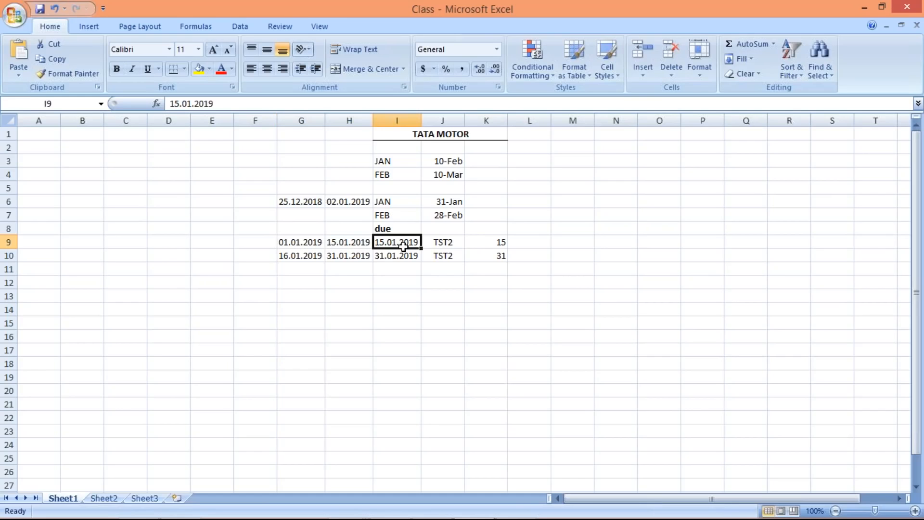
pyautogui.moveTo(295, 260); pyautogui.dragTo(364, 256)
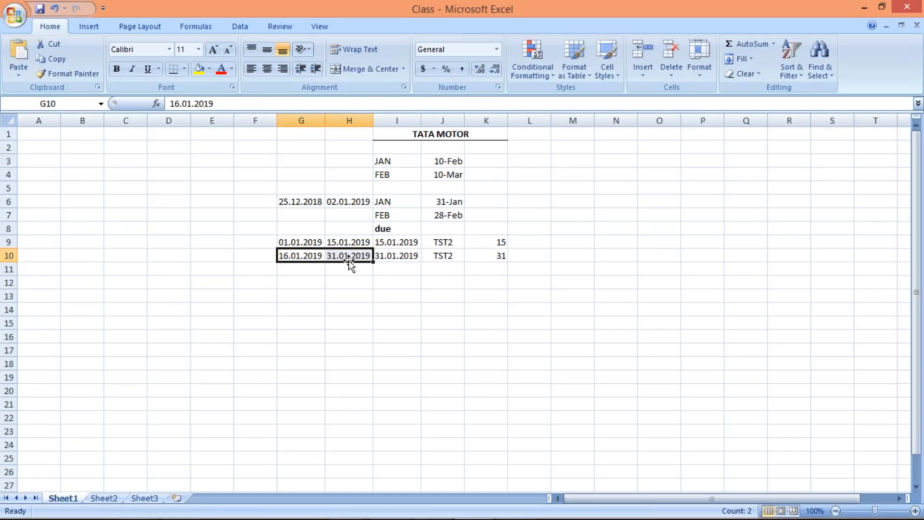
pyautogui.click(404, 259)
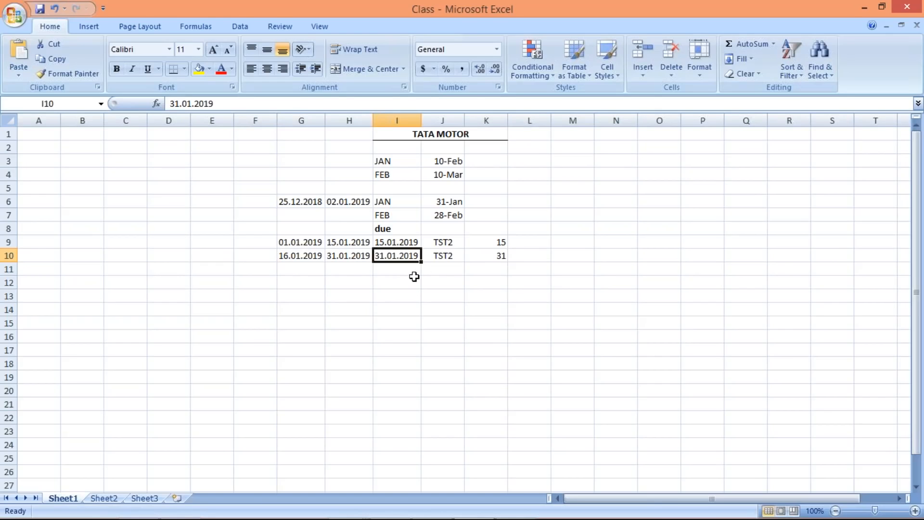
pyautogui.click(450, 241)
pyautogui.click(446, 257)
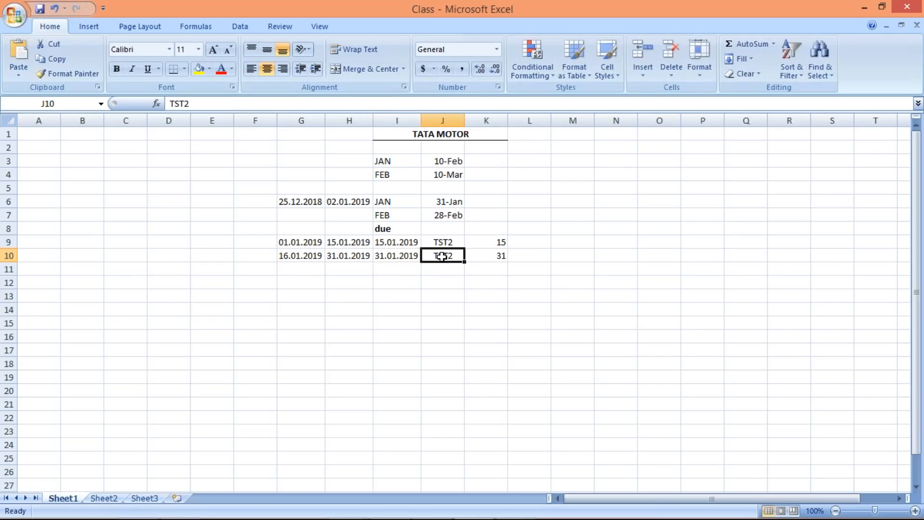
pyautogui.click(444, 245)
pyautogui.click(445, 255)
pyautogui.click(501, 240)
pyautogui.click(495, 255)
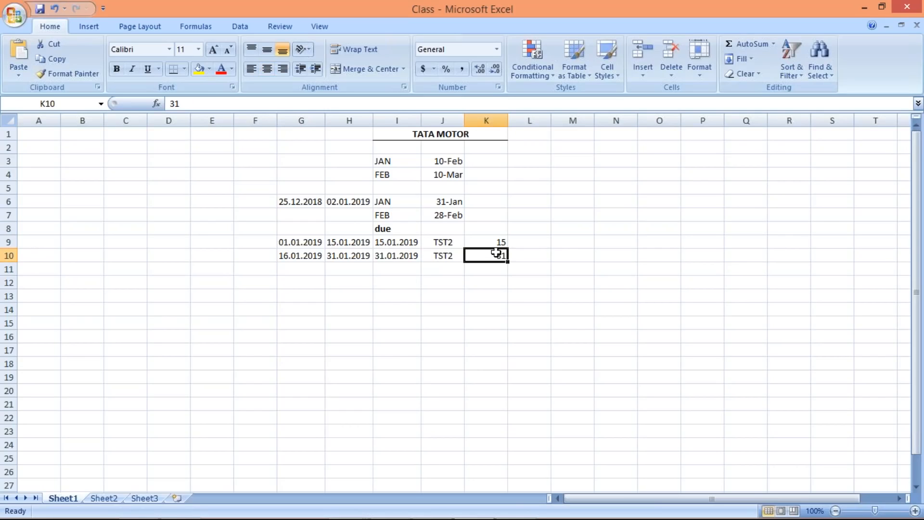
# Step: Switch back to the SAP invoice and check its invoice and posting dates against its payment terms and baseline date
pyautogui.hotkey('alt', 'Tab')
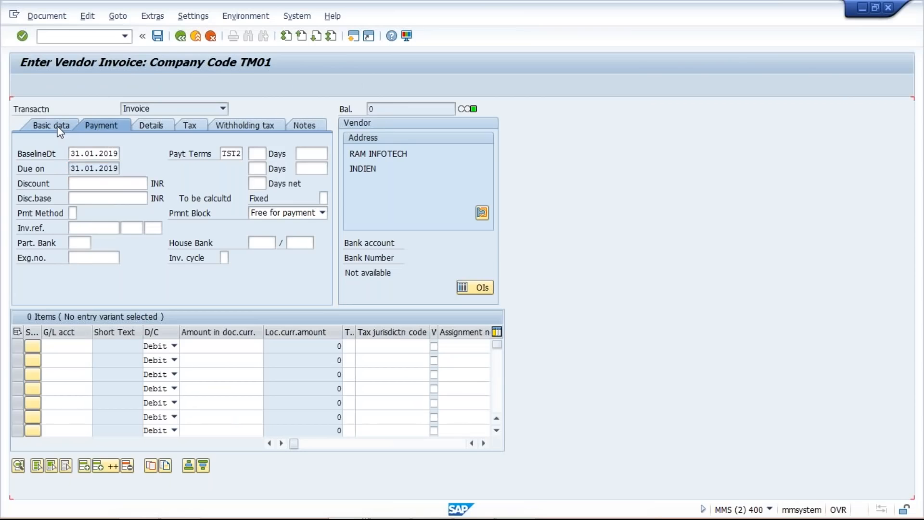
pyautogui.click(57, 128)
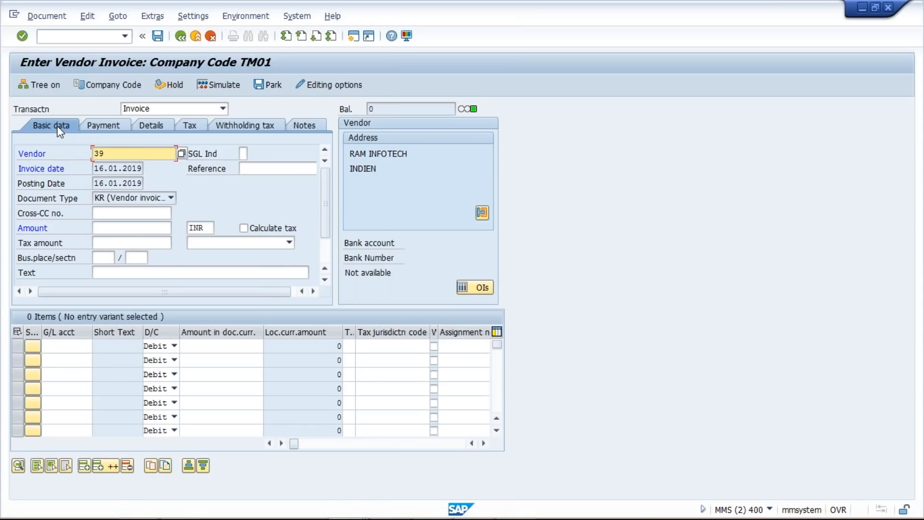
pyautogui.click(117, 173)
pyautogui.click(109, 184)
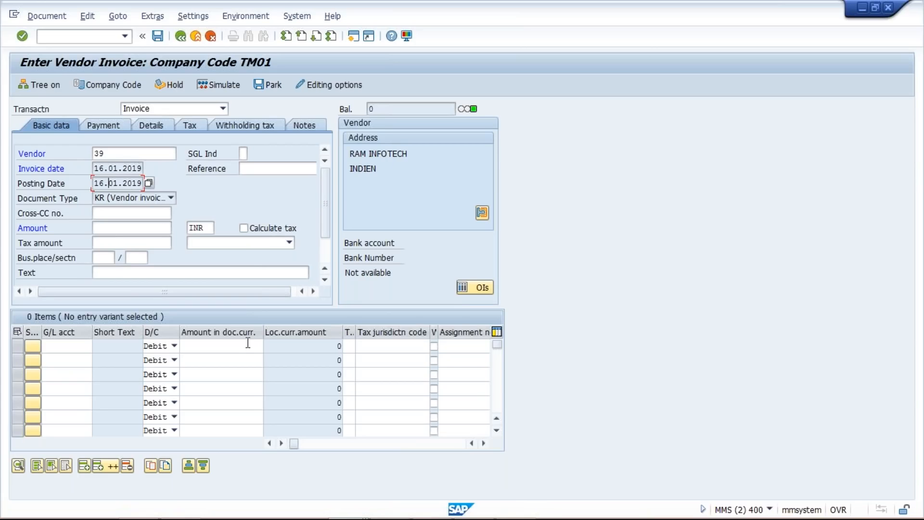
pyautogui.click(106, 127)
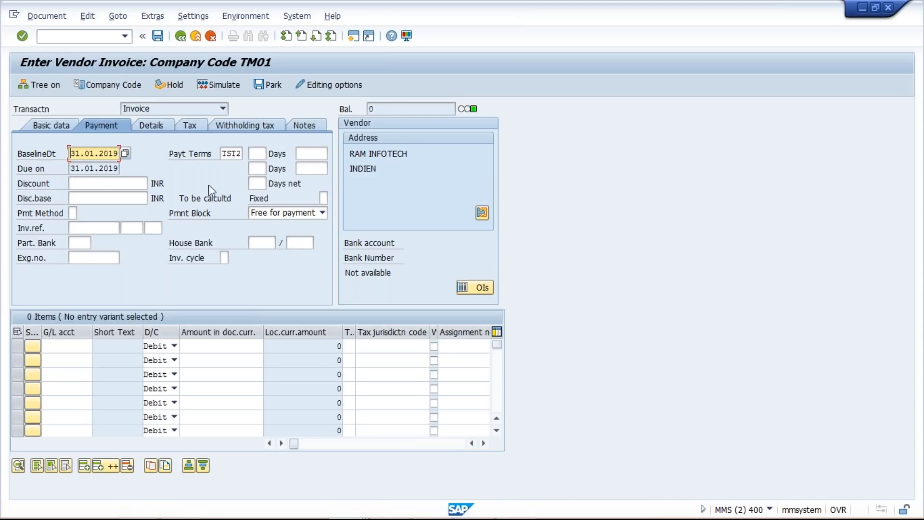
pyautogui.click(239, 153)
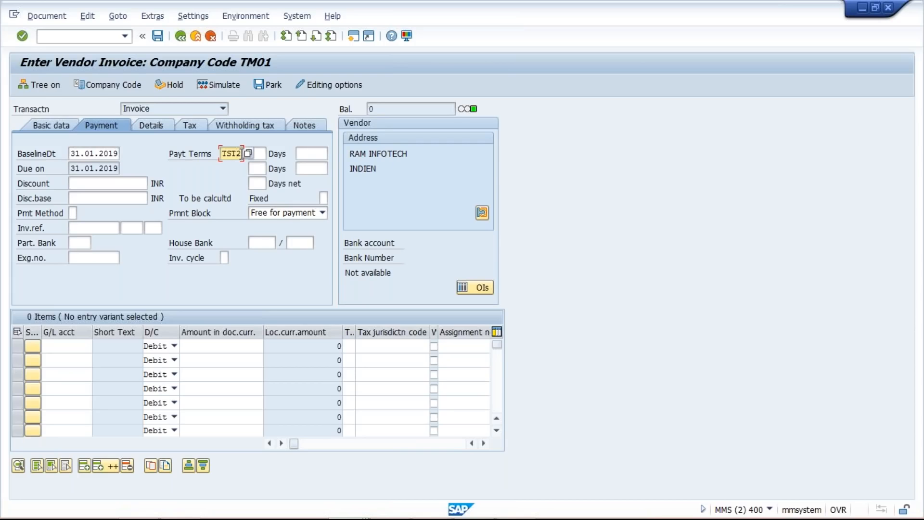
pyautogui.click(100, 153)
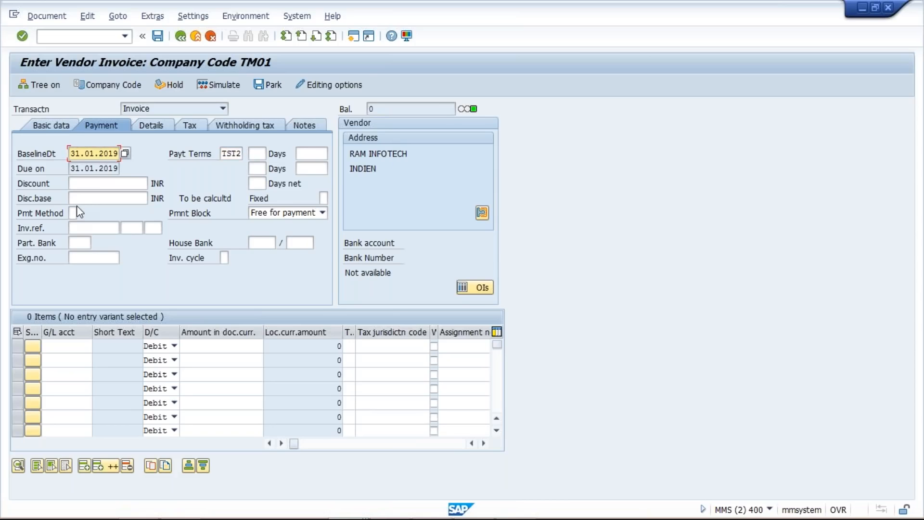
# Step: Recheck the invoice date in the basic data and compare it with the due date in the payment data
pyautogui.click(61, 126)
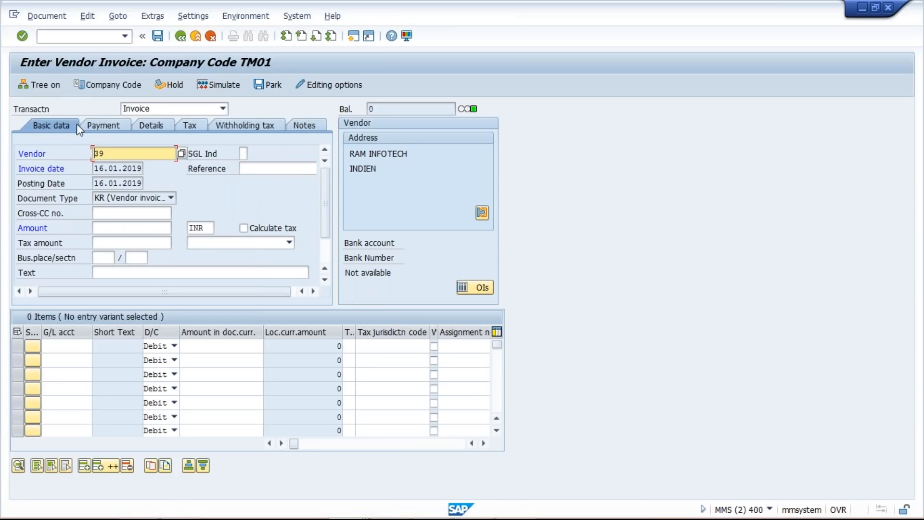
pyautogui.click(126, 36)
pyautogui.click(53, 44)
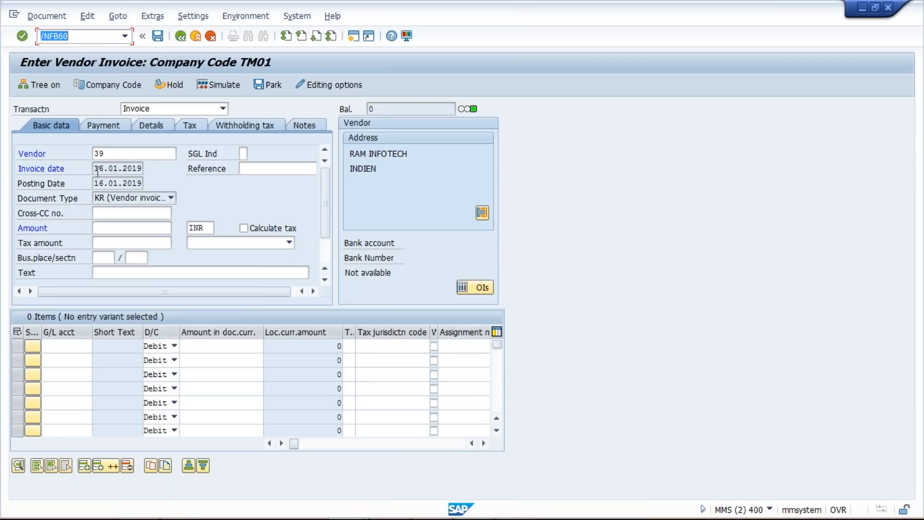
pyautogui.moveTo(96, 168); pyautogui.dragTo(186, 172)
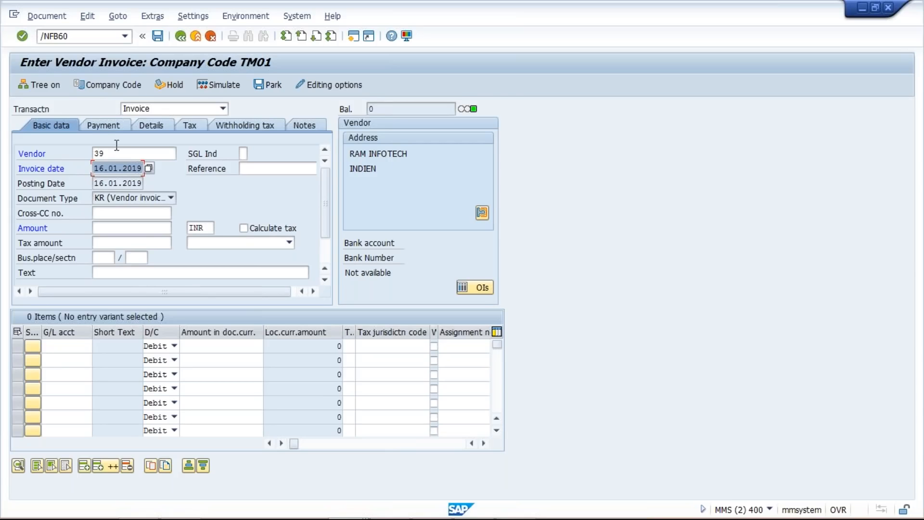
pyautogui.click(101, 127)
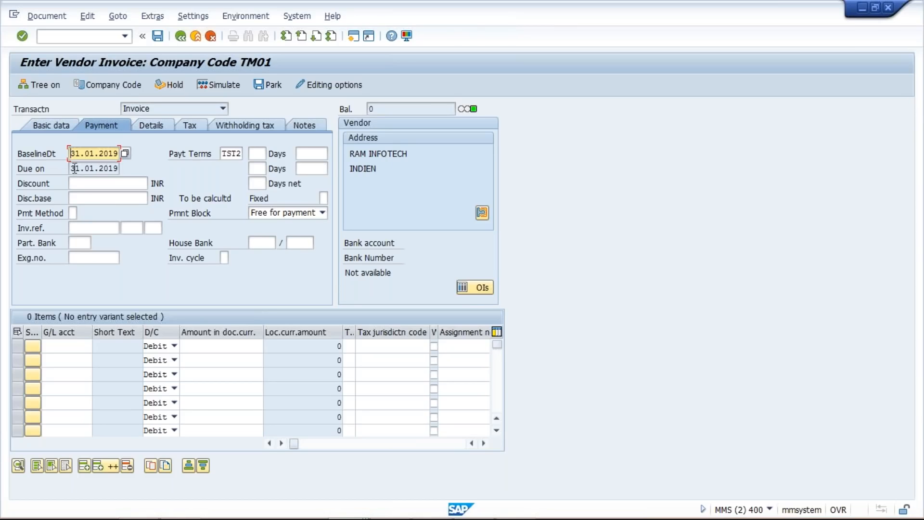
pyautogui.moveTo(72, 169); pyautogui.dragTo(137, 176)
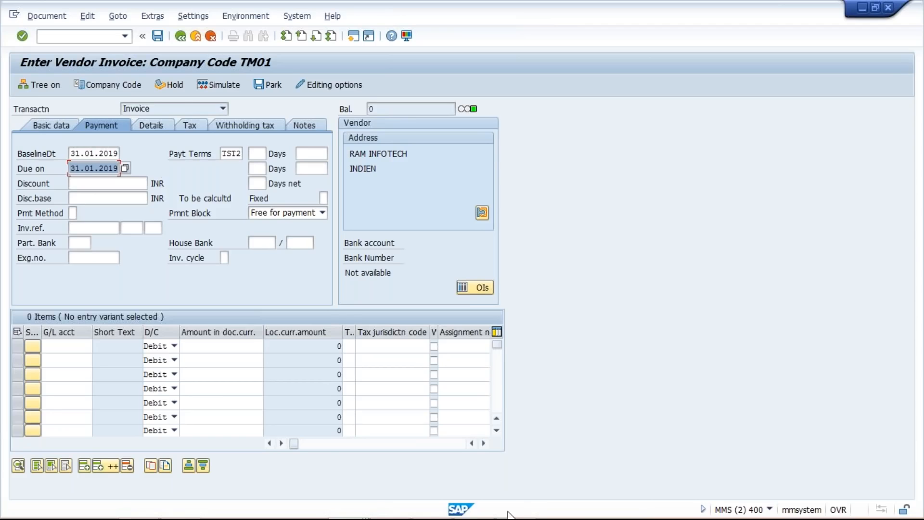
# Step: Switch to the Excel sheet and review the dates across the January row 6
pyautogui.click(474, 505)
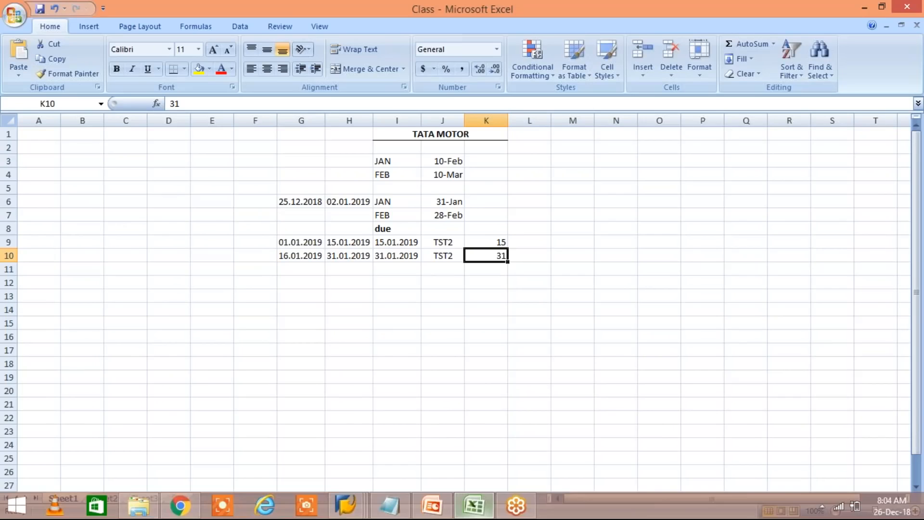
pyautogui.moveTo(303, 201); pyautogui.dragTo(476, 201)
pyautogui.click(479, 200)
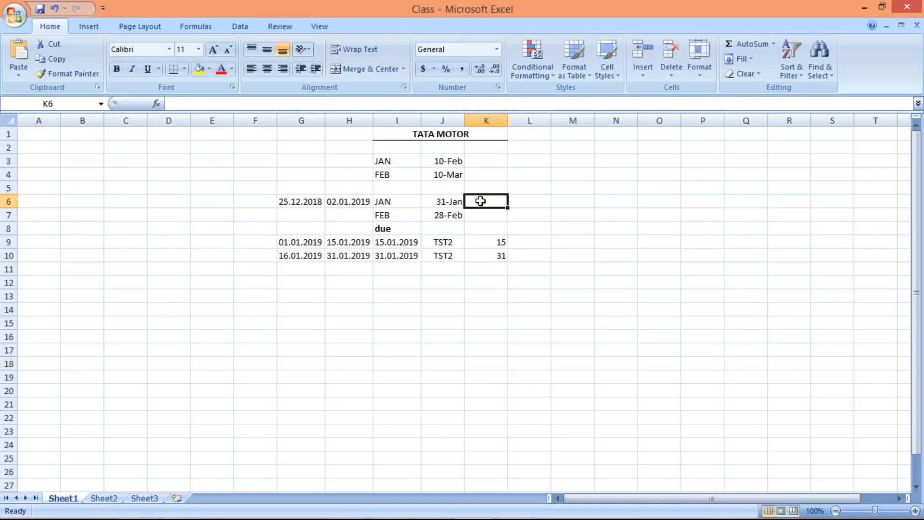
# Step: Switch back to SAP and check the day limit in the Terms of Payment details for TST2
pyautogui.hotkey('alt', 'Tab')
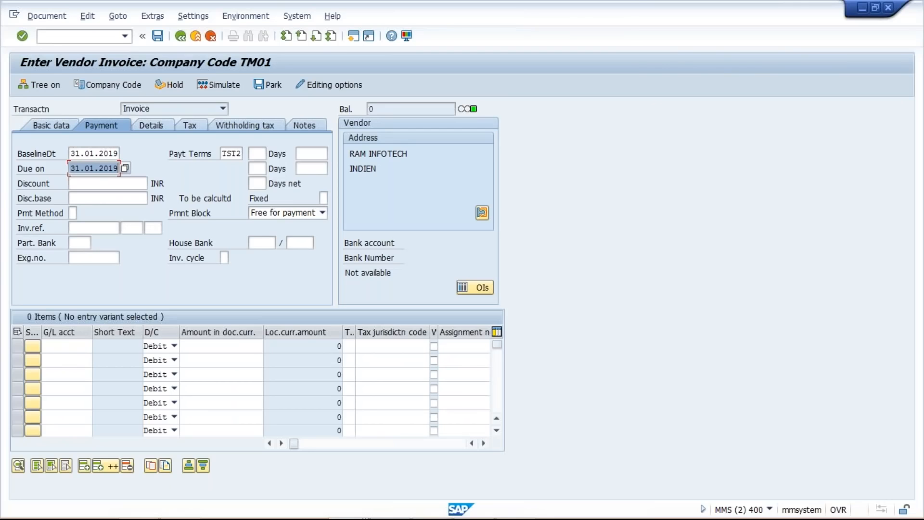
pyautogui.moveTo(361, 508)
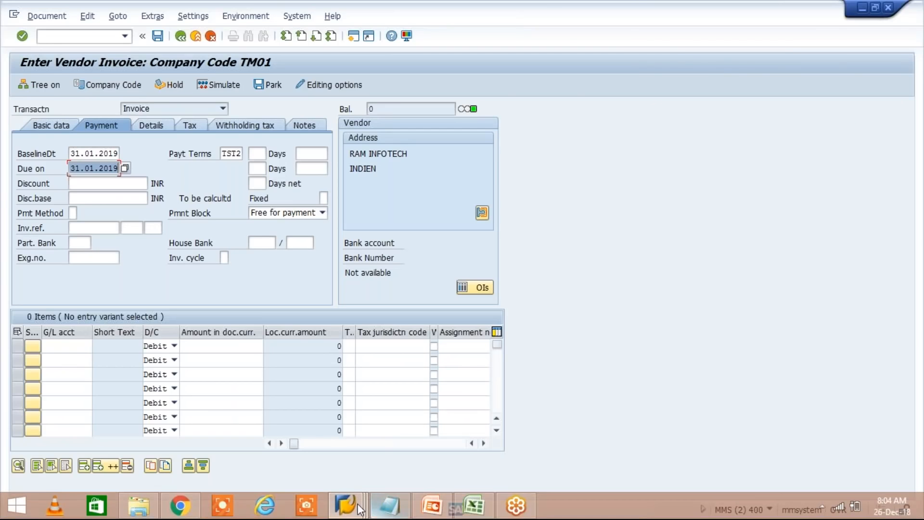
pyautogui.click(354, 502)
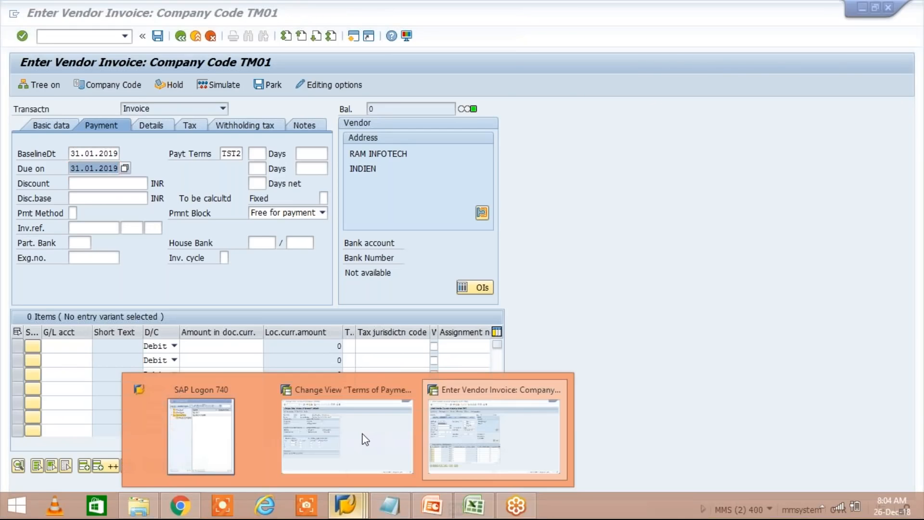
pyautogui.click(355, 437)
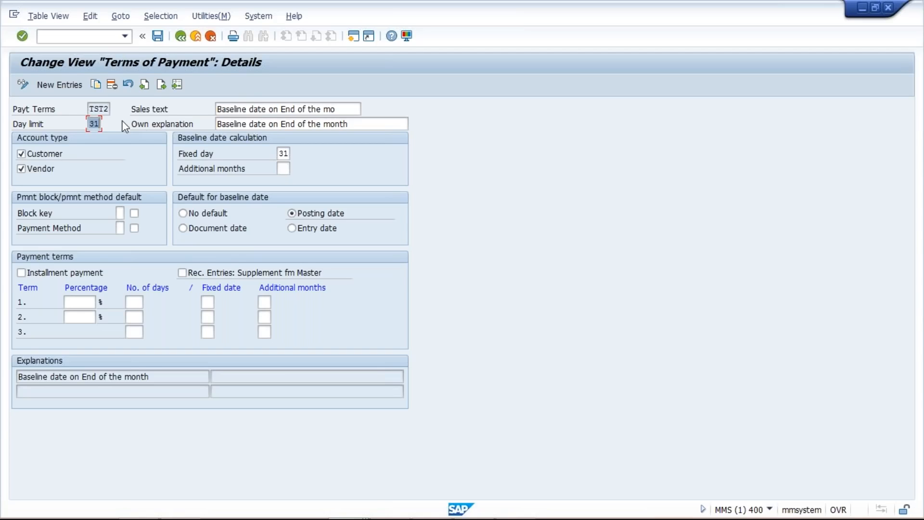
pyautogui.click(94, 124)
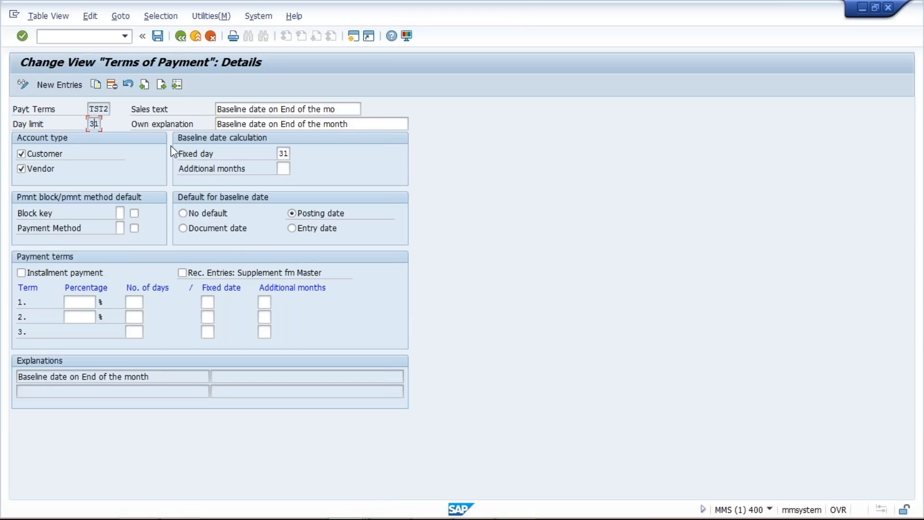